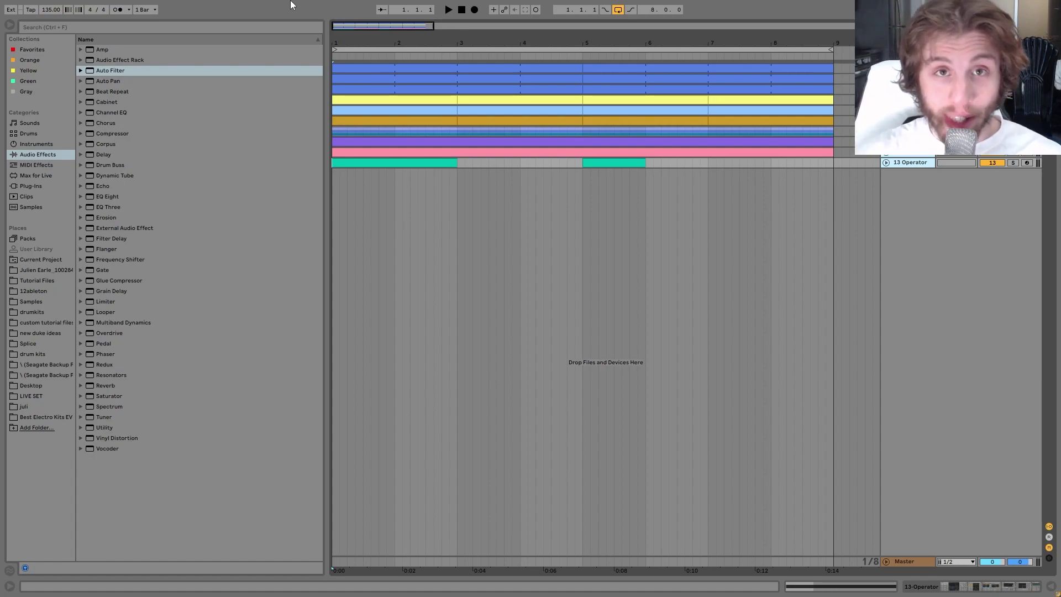
# Select the 'side' track so its 909 Kick Simpler can be shown.
pyautogui.click(895, 67)
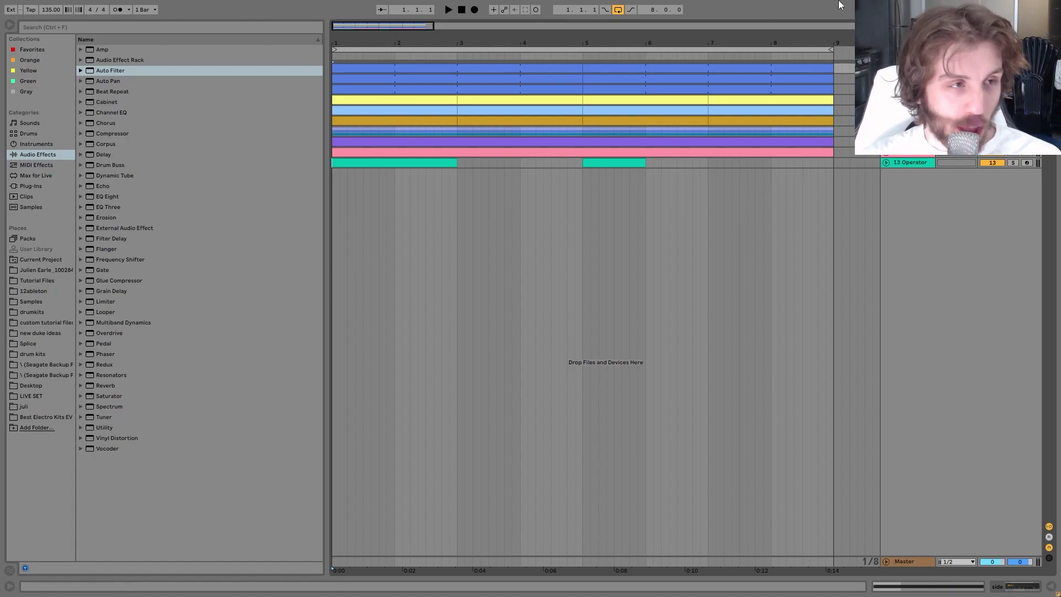
# Show the 909 Kick sampler's device chain and audition the kick with a quick play and stop.
pyautogui.hotkey('ctrl', 'alt', 'l')
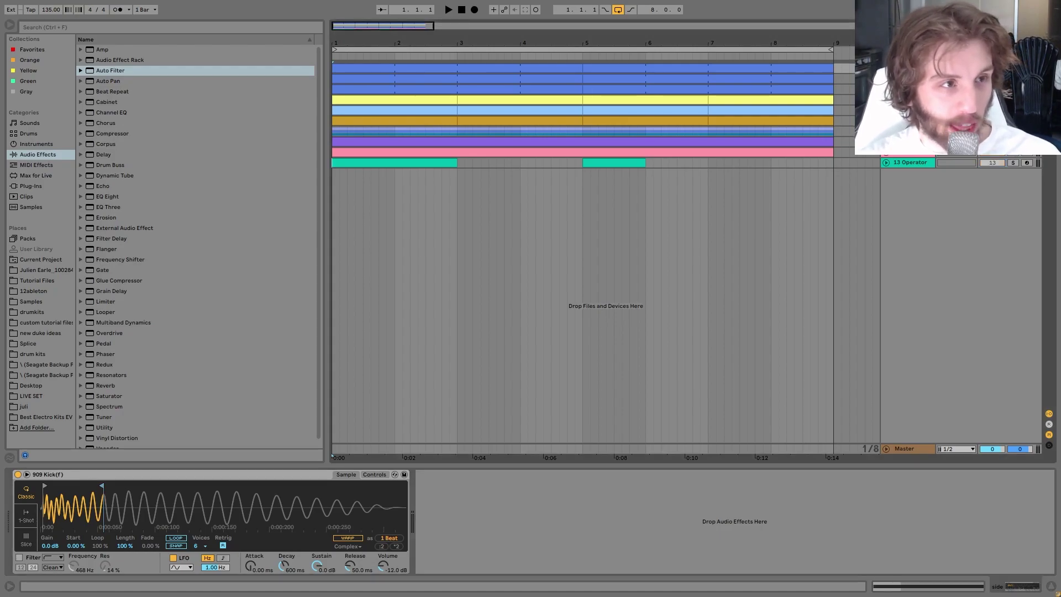
pyautogui.press('space')
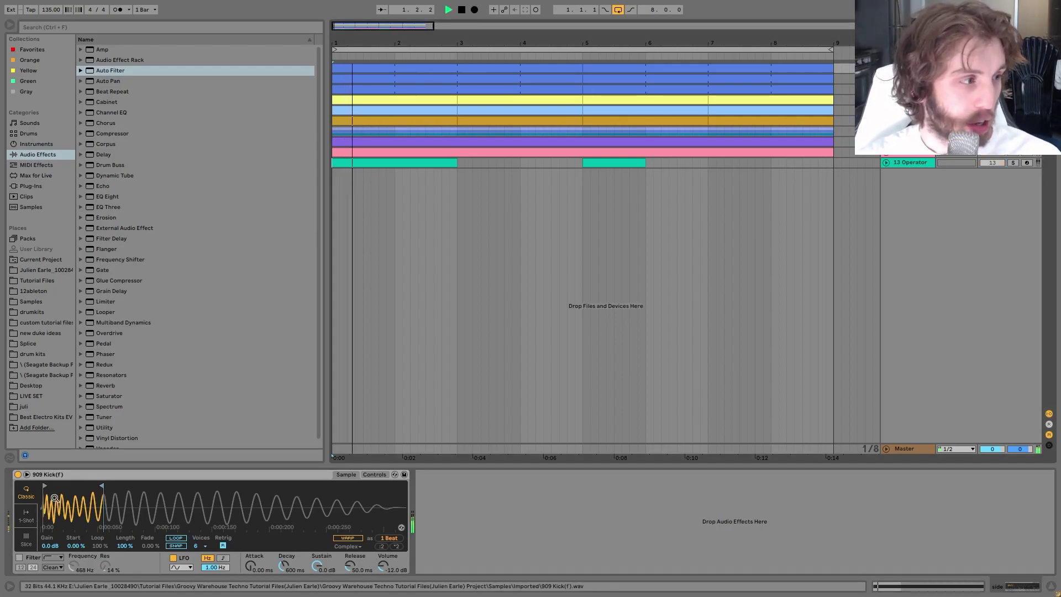
pyautogui.press('space')
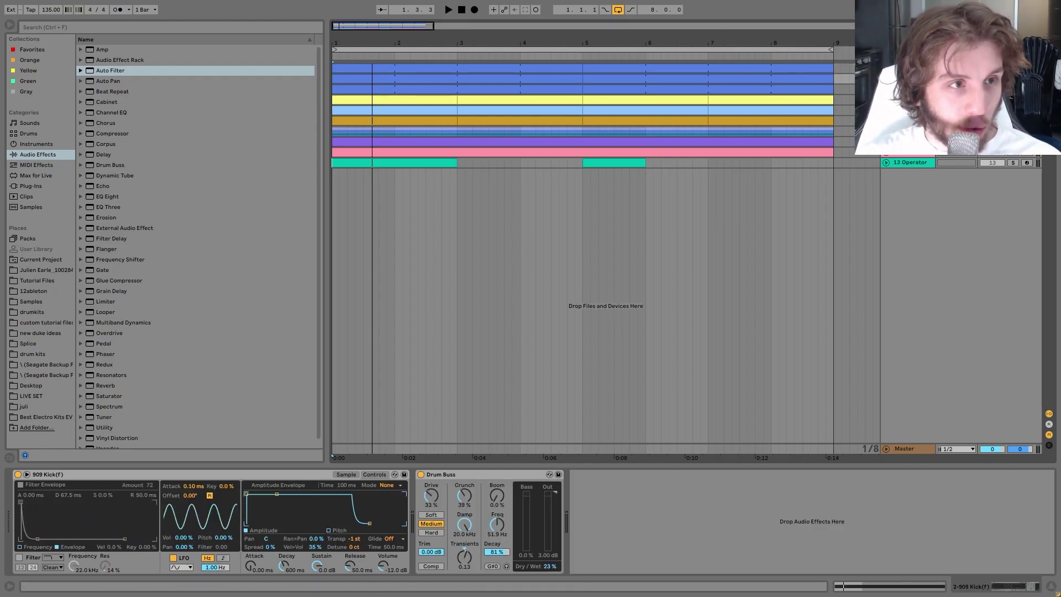
# Display the 909 Kick sample waveform, zoomed out to the full kick, while playing the track.
pyautogui.press('space')
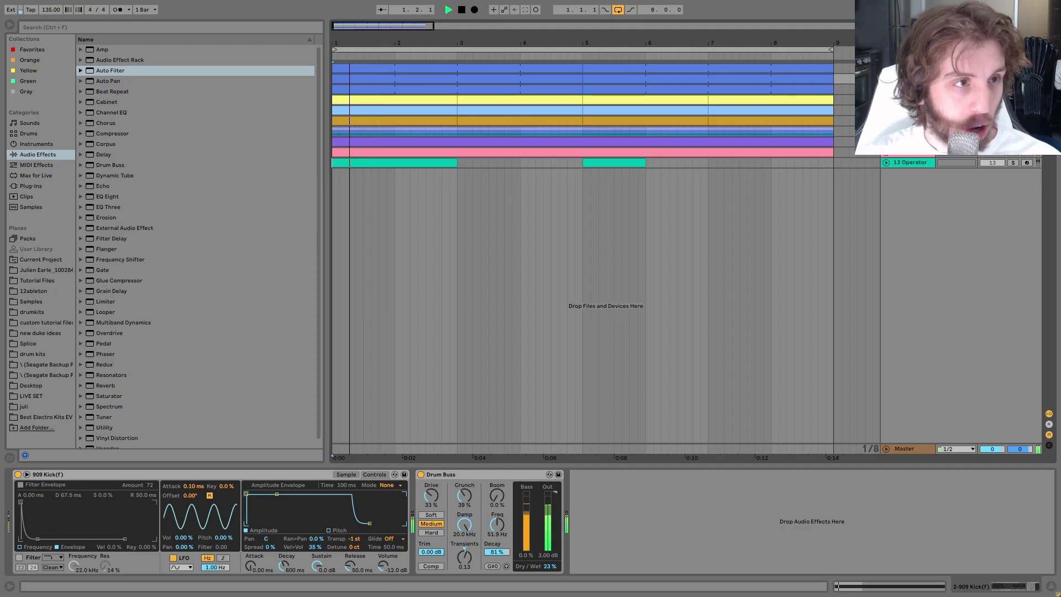
pyautogui.scroll(3, 583, 254)
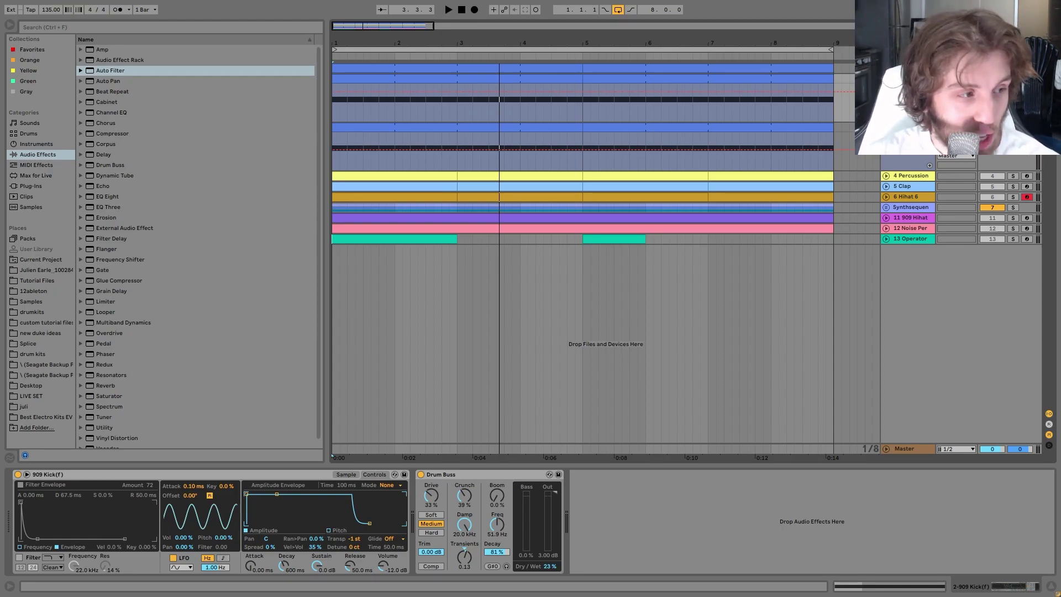
pyautogui.click(346, 474)
pyautogui.scroll(-3, 86, 509)
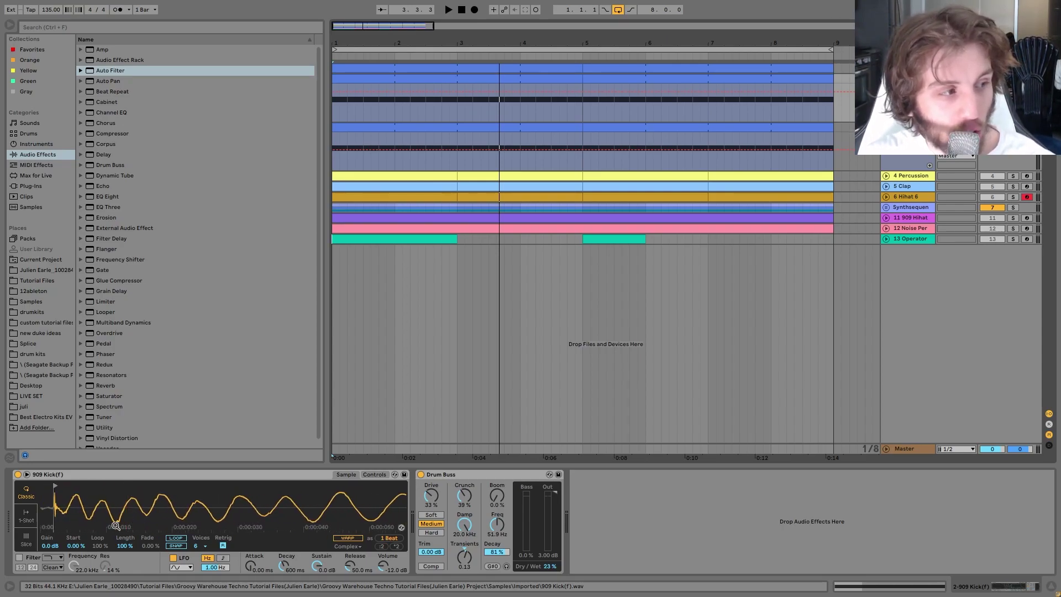
pyautogui.scroll(-3, 60, 517)
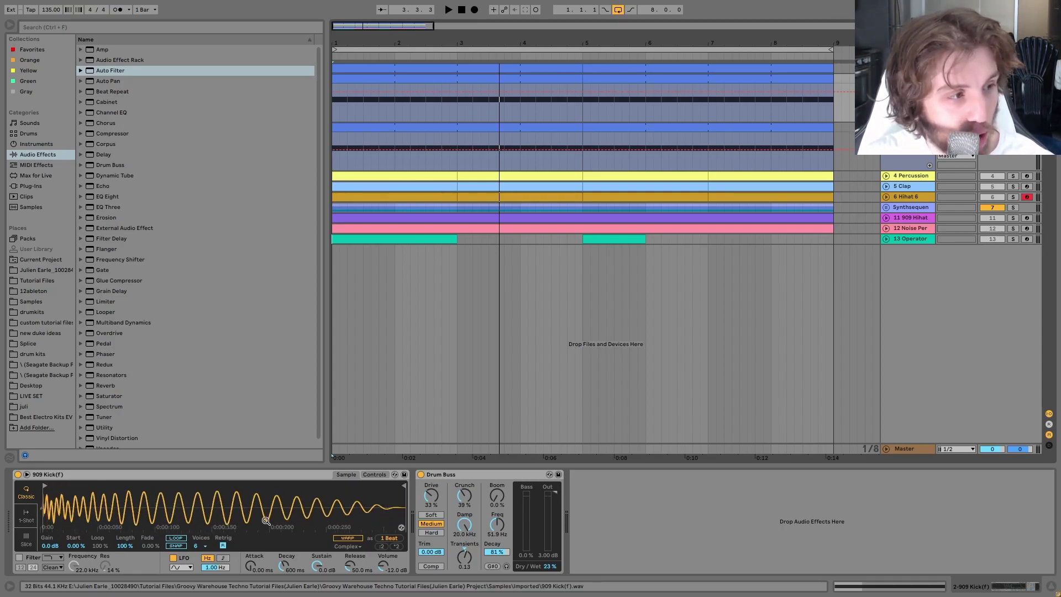
pyautogui.press('space')
pyautogui.press('space')
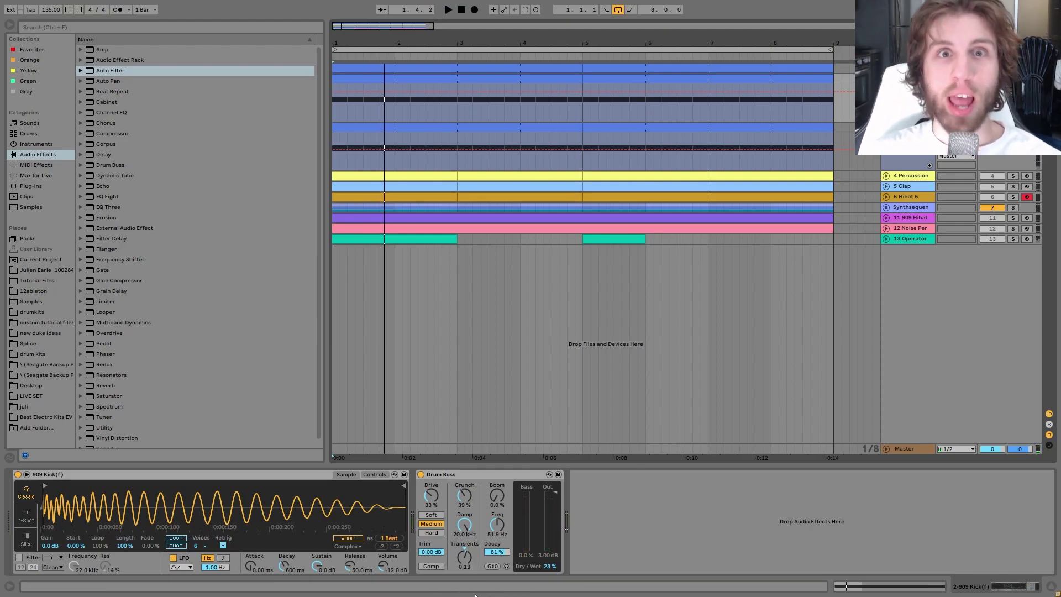
pyautogui.click(452, 367)
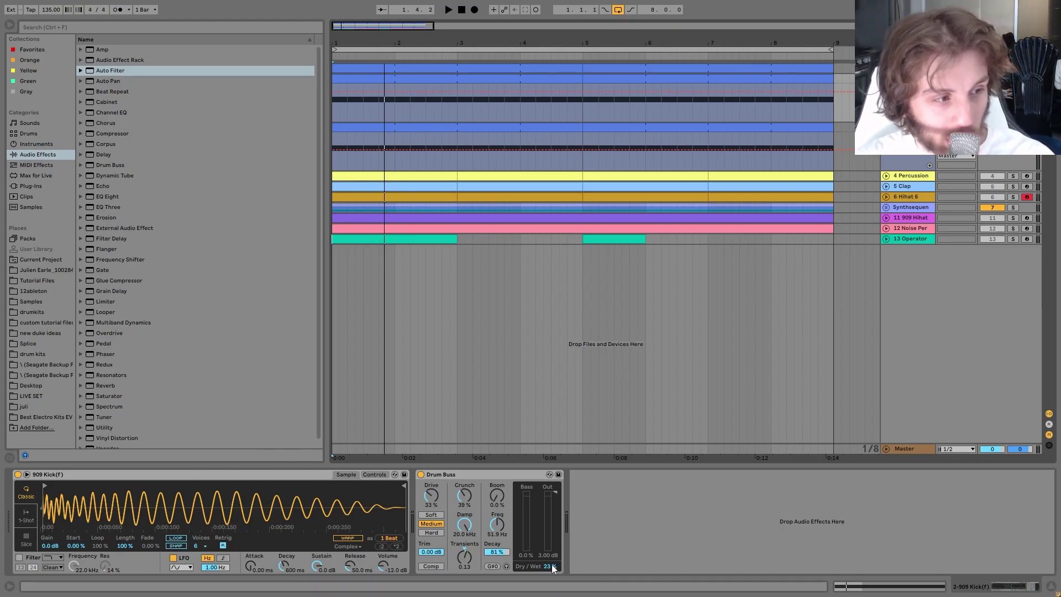
pyautogui.click(422, 474)
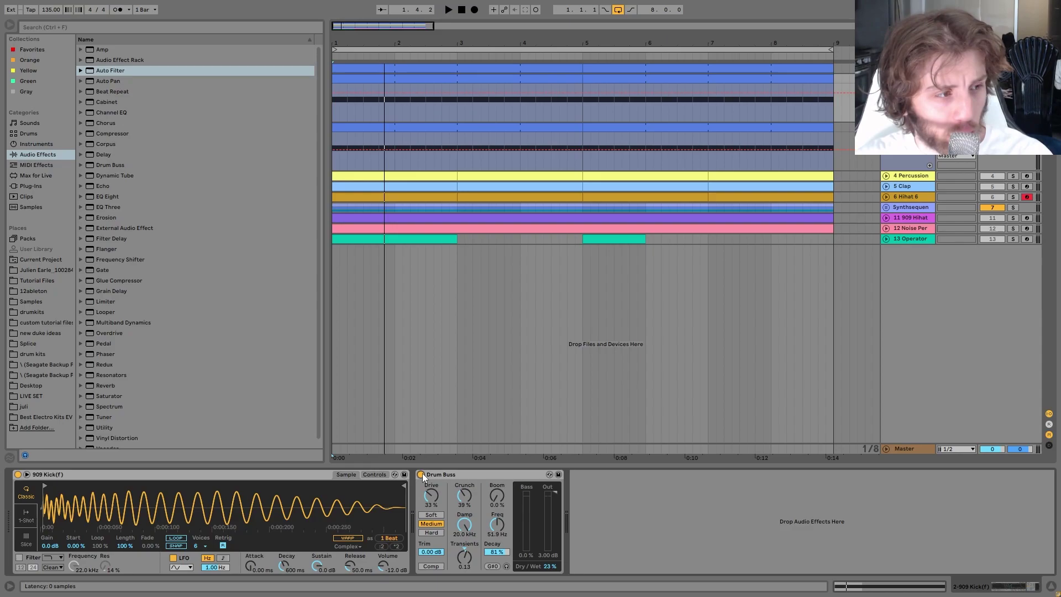
pyautogui.press('space')
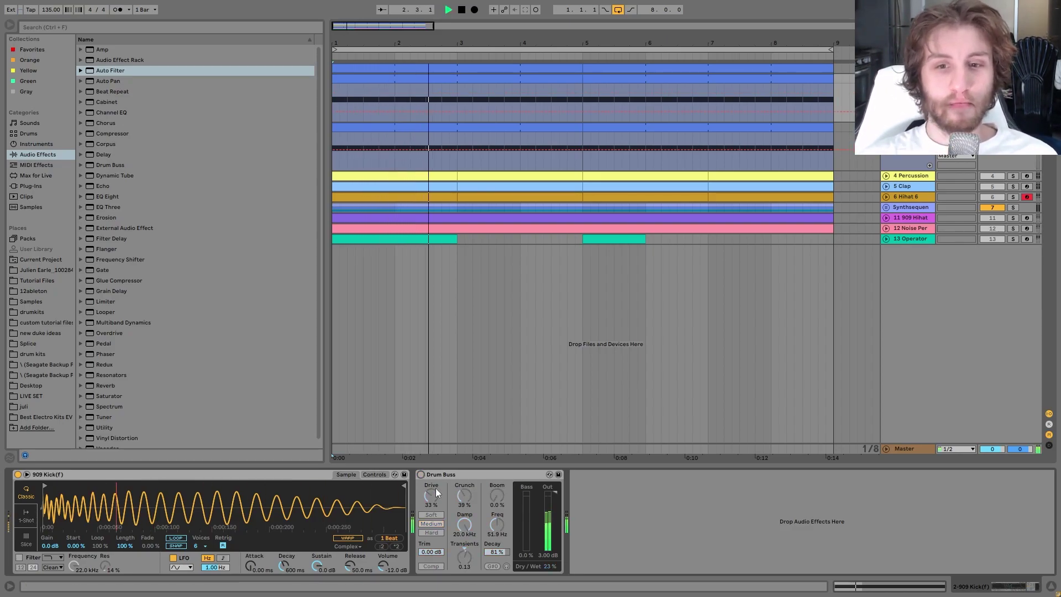
pyautogui.hotkey('ctrl', 'z')
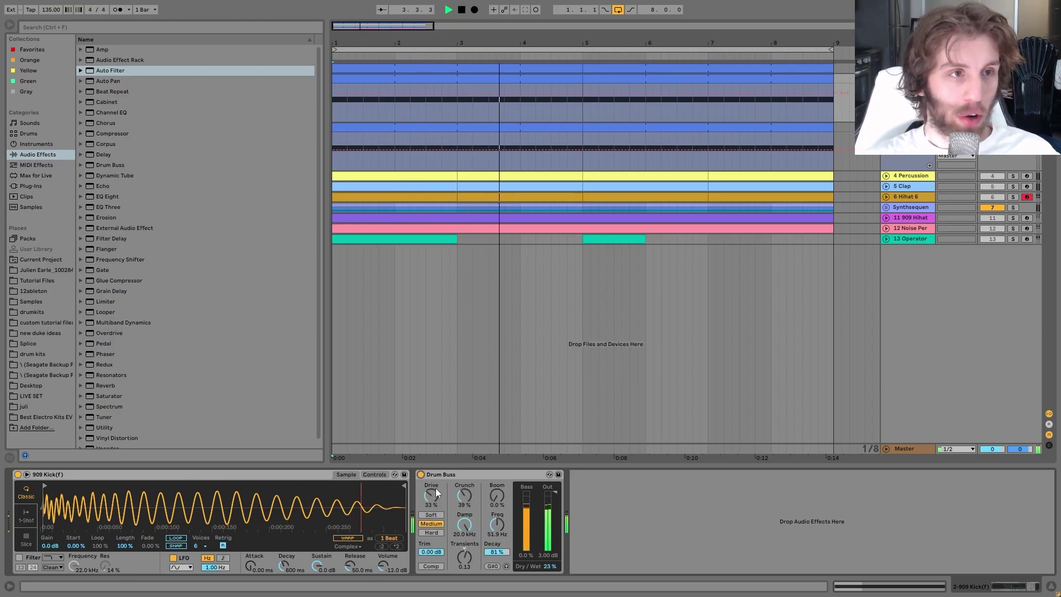
pyautogui.press('space')
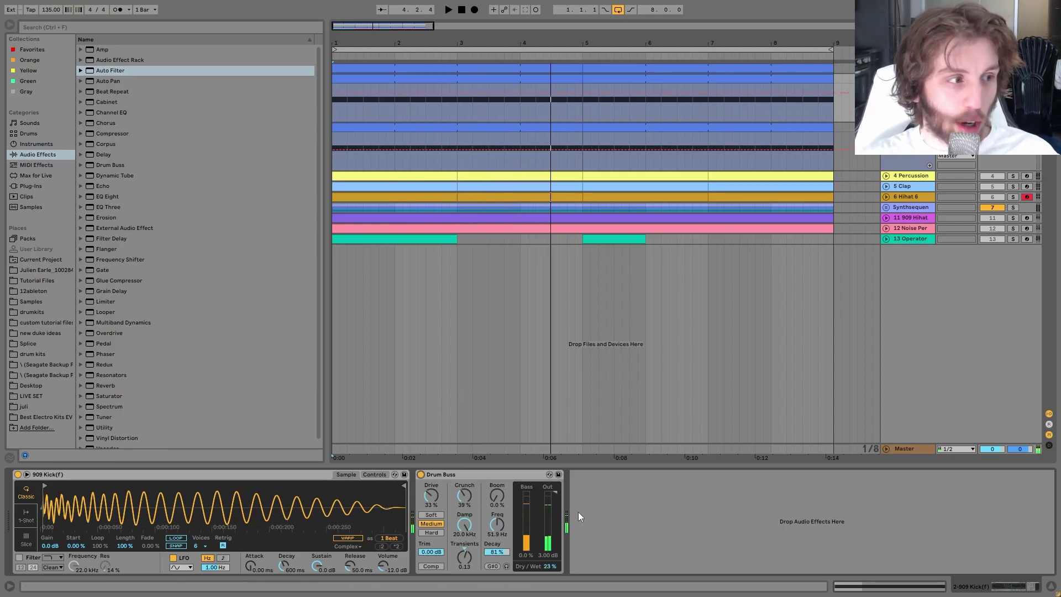
pyautogui.press('space')
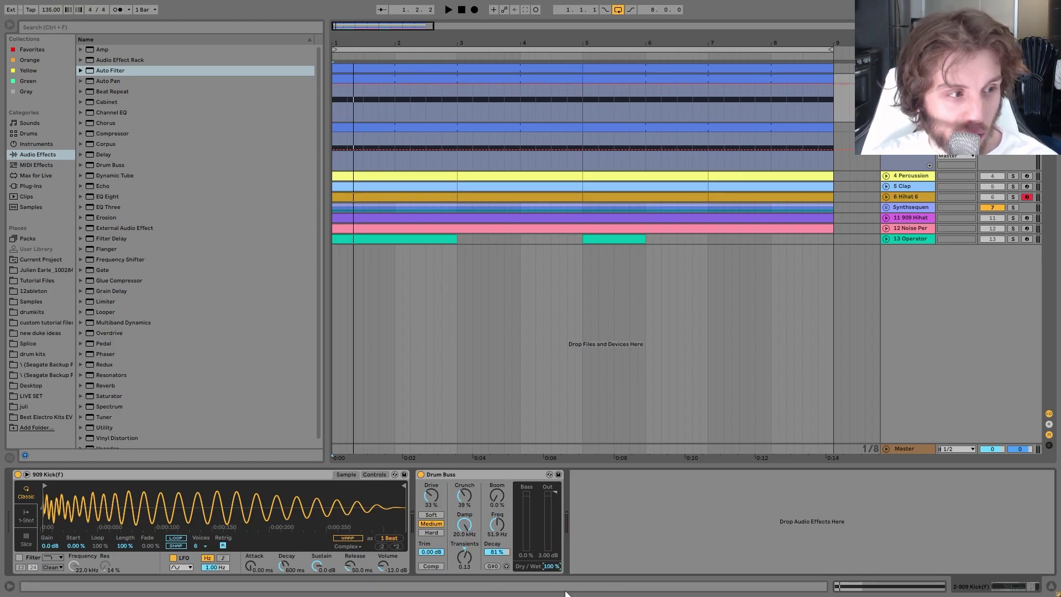
pyautogui.press('space')
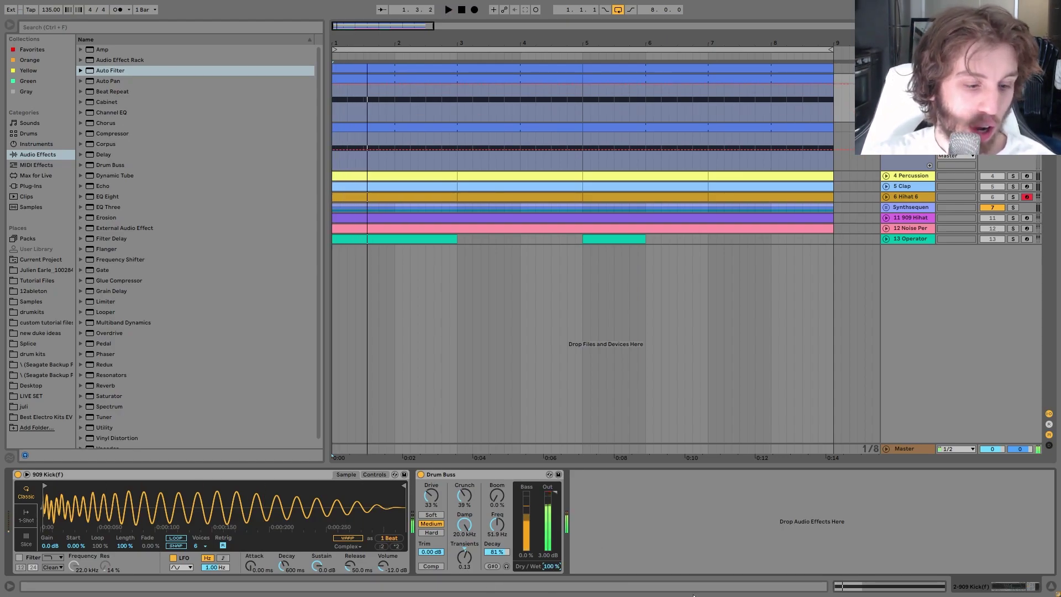
pyautogui.write('23')
pyautogui.press('Return')
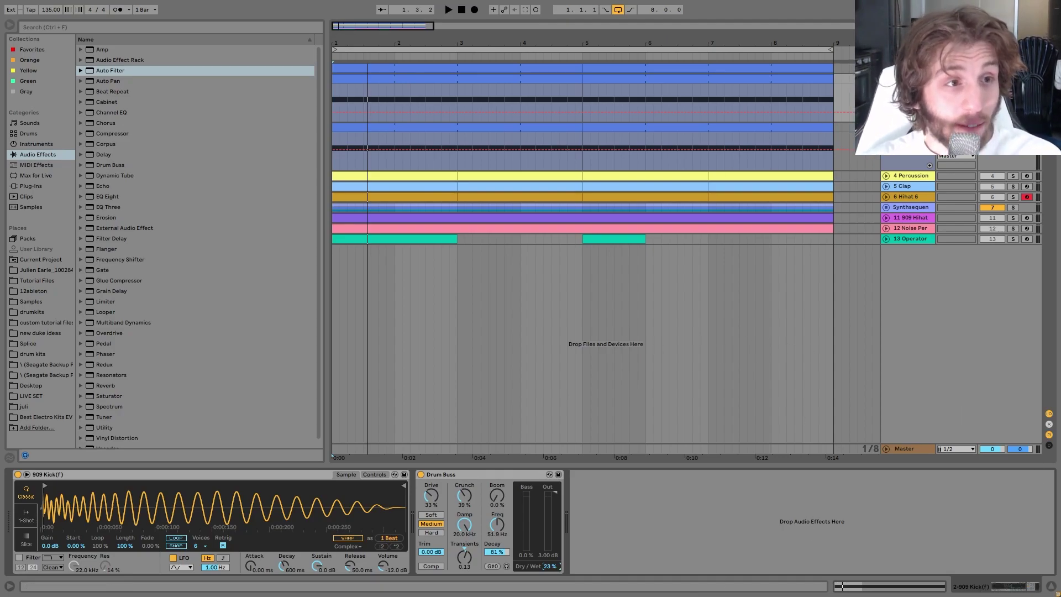
# Bring up the second 909 Kick's effect chain and switch off its Compressor.
pyautogui.hotkey('ctrl', 'z')
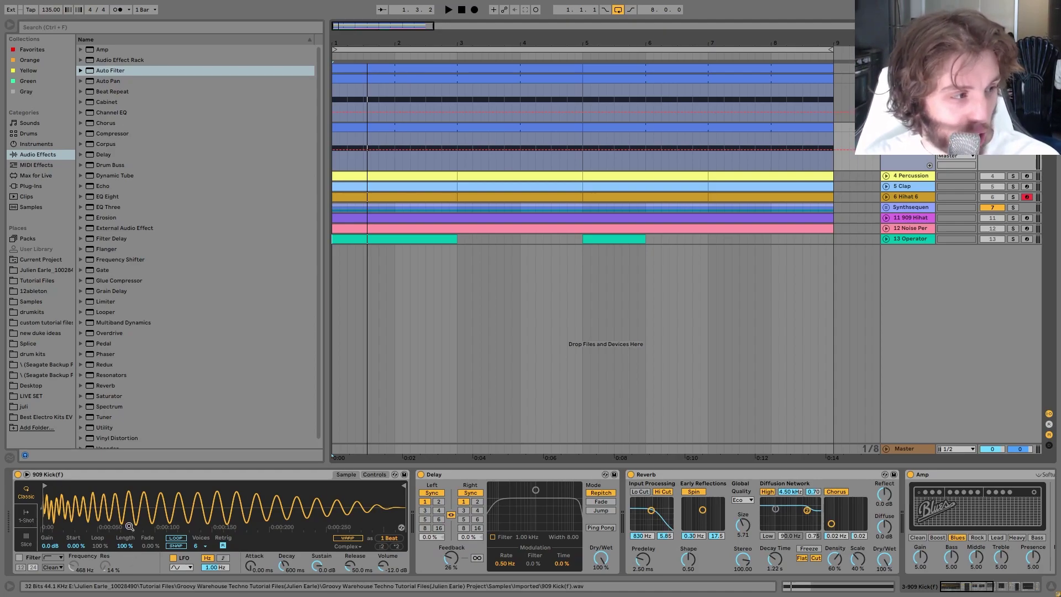
pyautogui.doubleClick(449, 128)
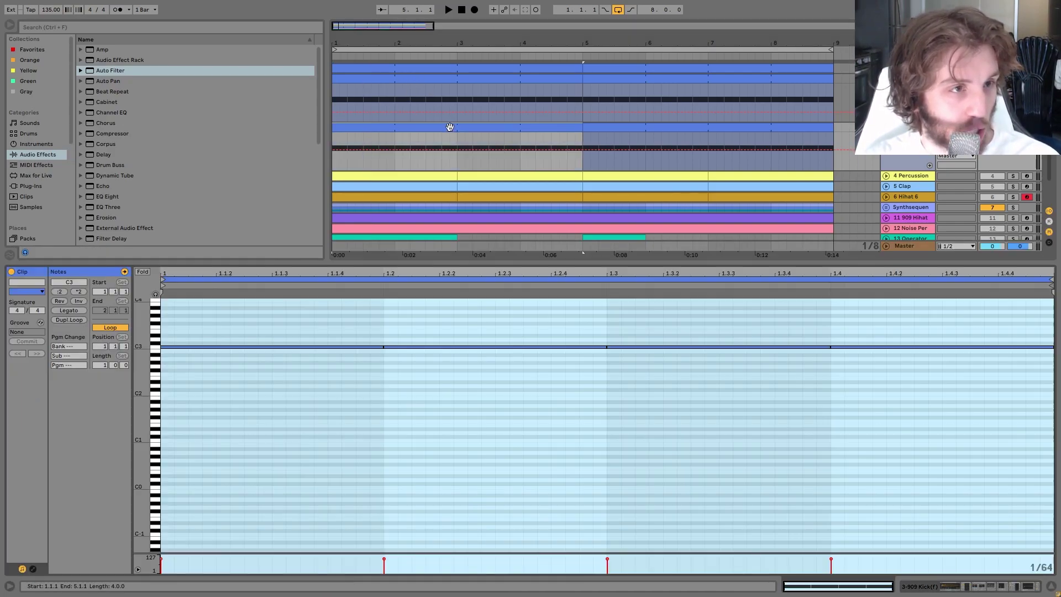
pyautogui.press('space')
pyautogui.hotkey('shift', 'Tab')
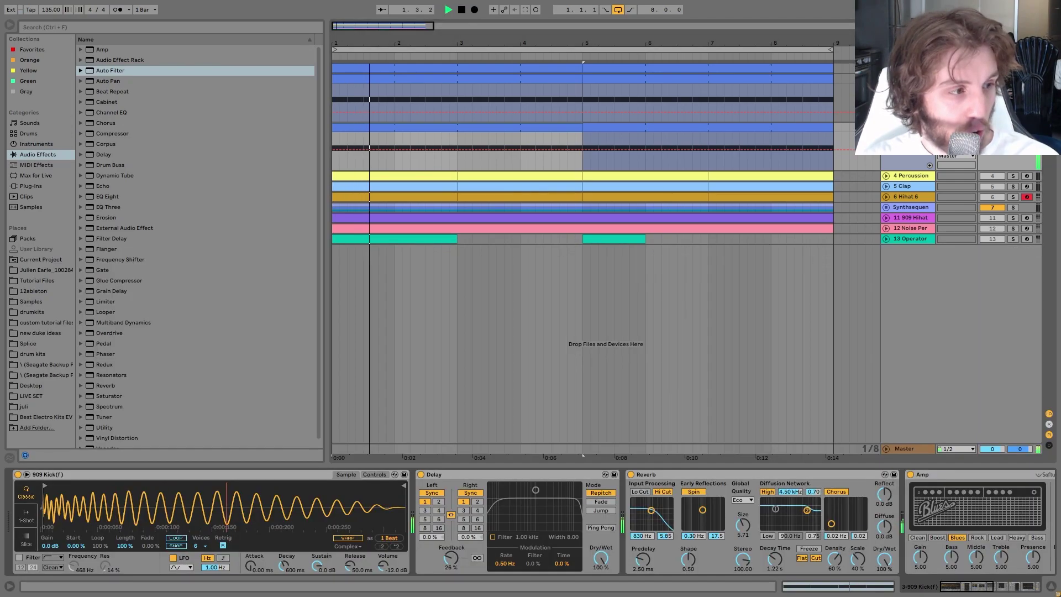
pyautogui.hscroll(5, 625, 573)
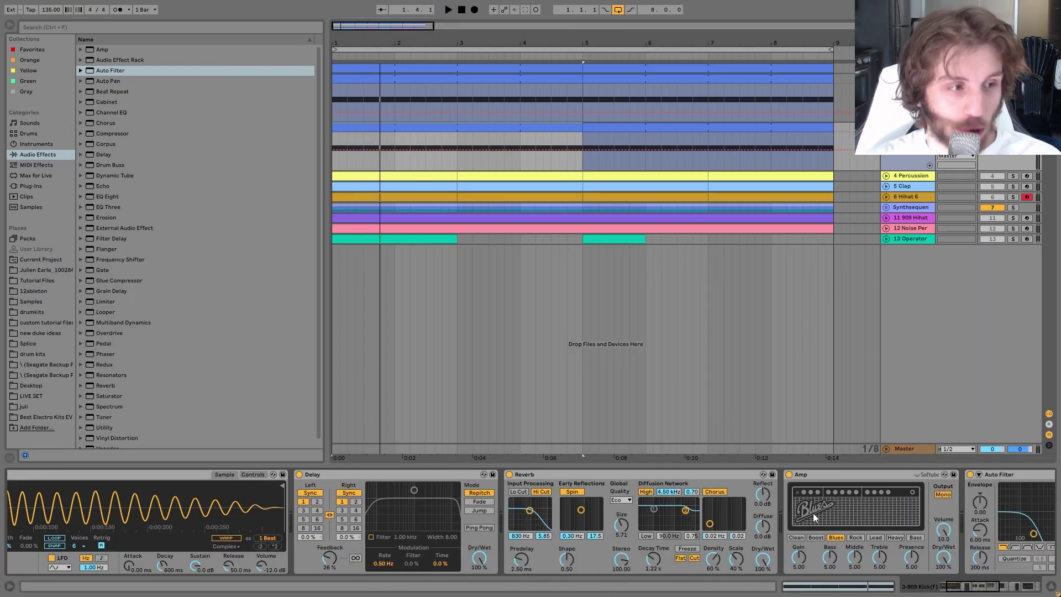
pyautogui.hscroll(20, 813, 513)
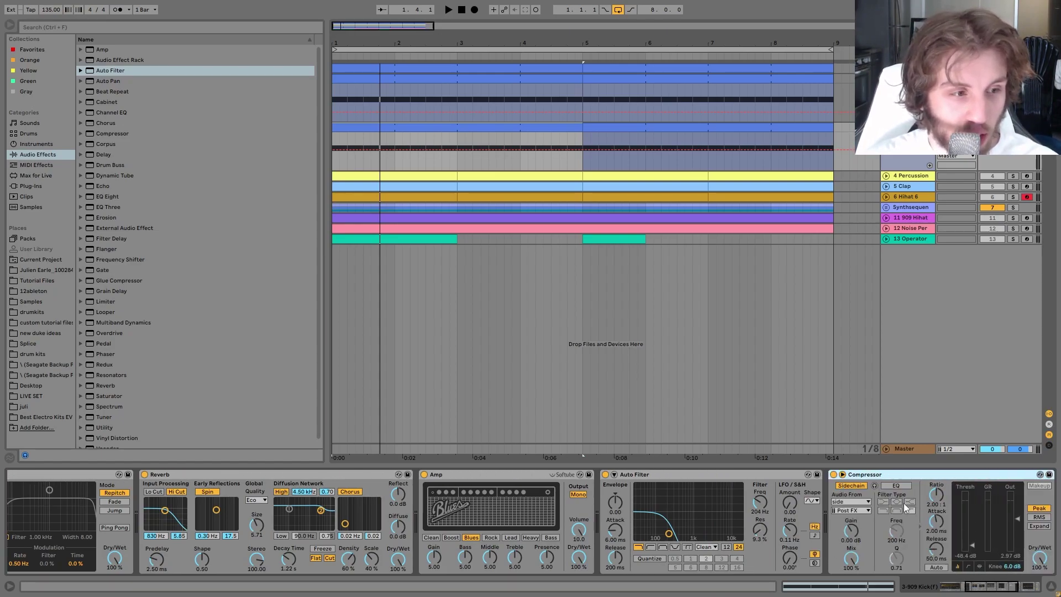
pyautogui.hscroll(5, 905, 507)
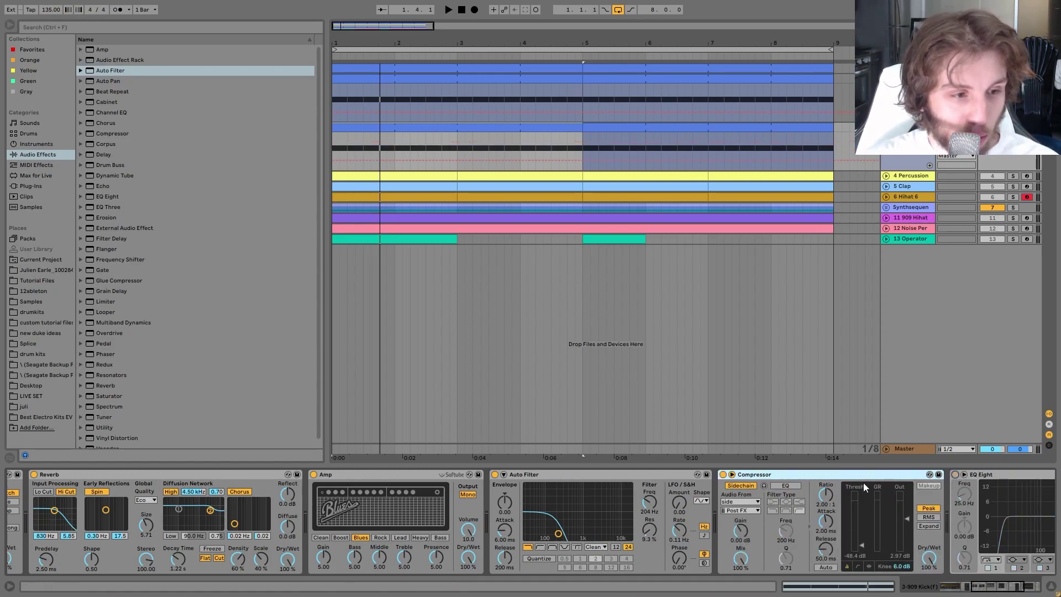
pyautogui.click(722, 474)
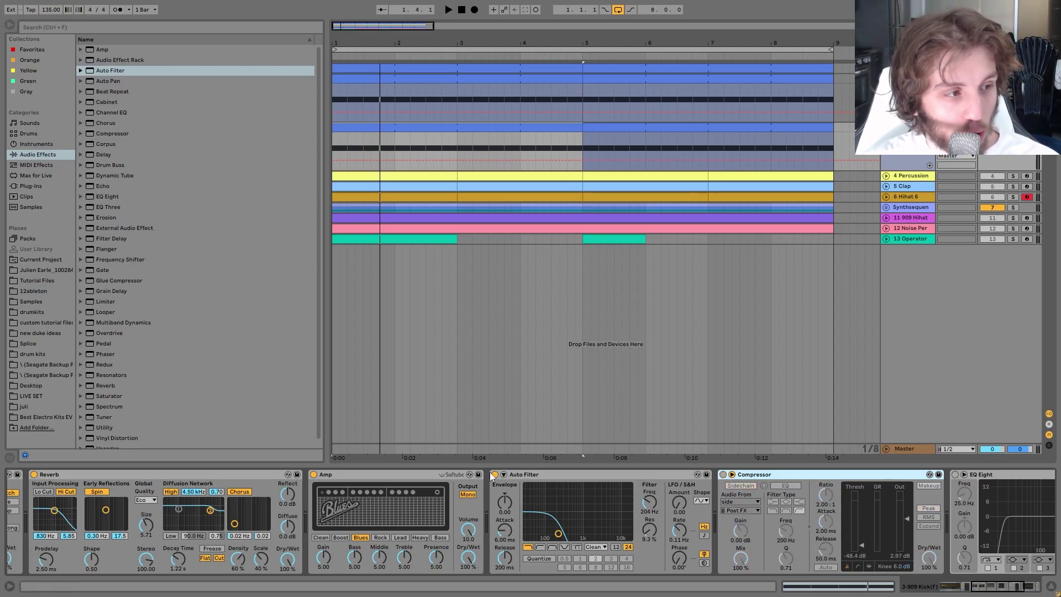
# Compare the Reverb and Delay switched off and back on during playback, leaving both active.
pyautogui.scroll(5, 312, 519)
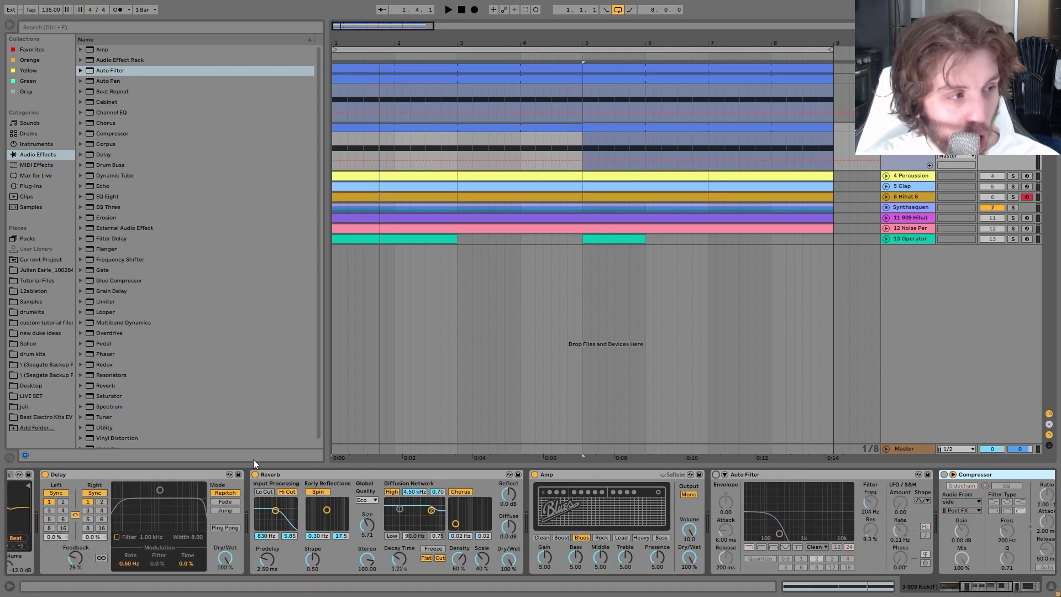
pyautogui.click(255, 474)
pyautogui.press('space')
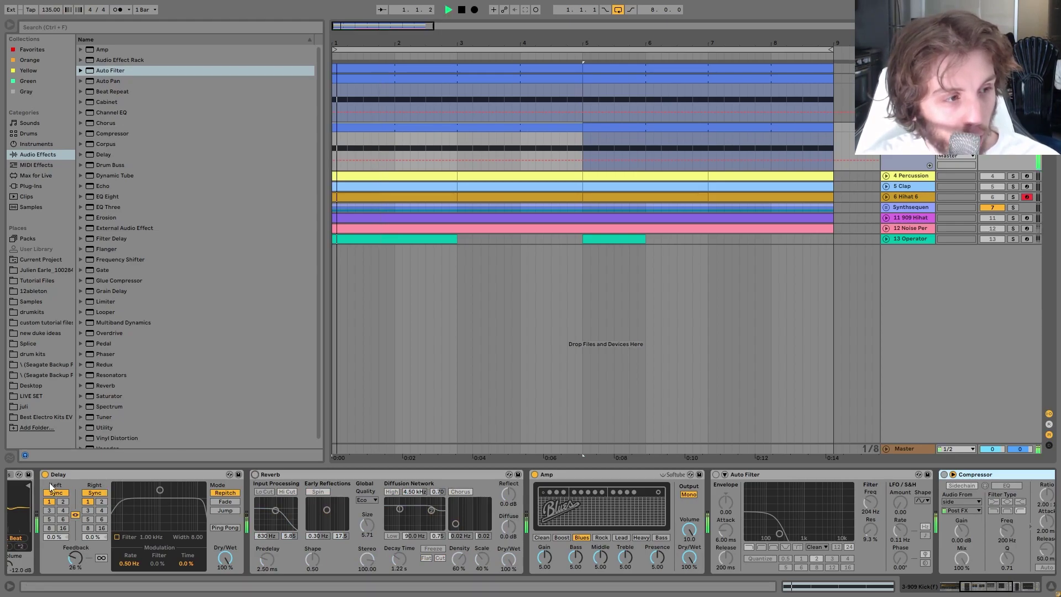
pyautogui.click(46, 474)
pyautogui.press('space')
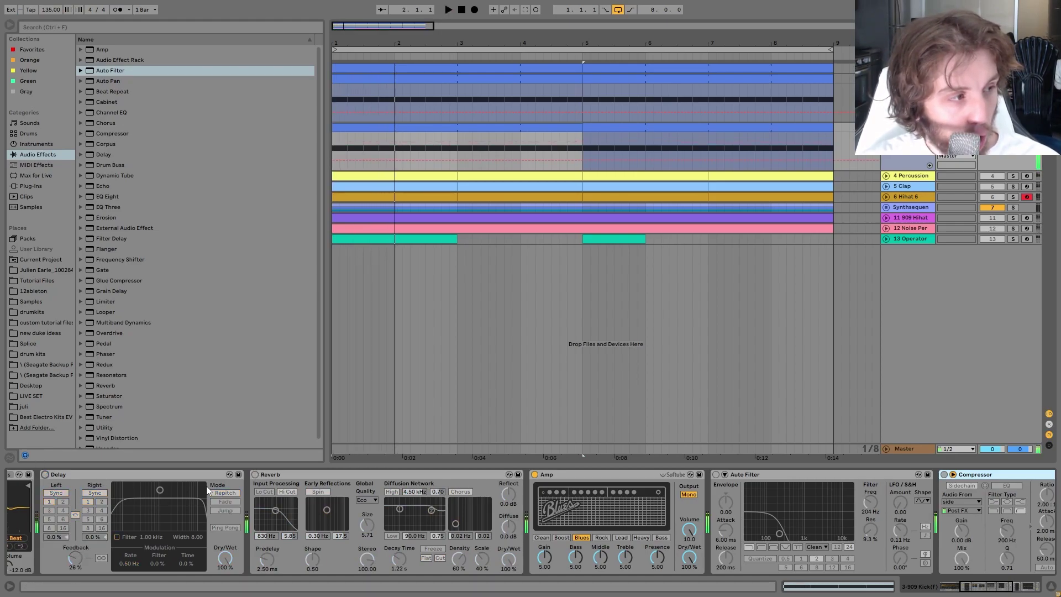
pyautogui.click(255, 474)
pyautogui.press('space')
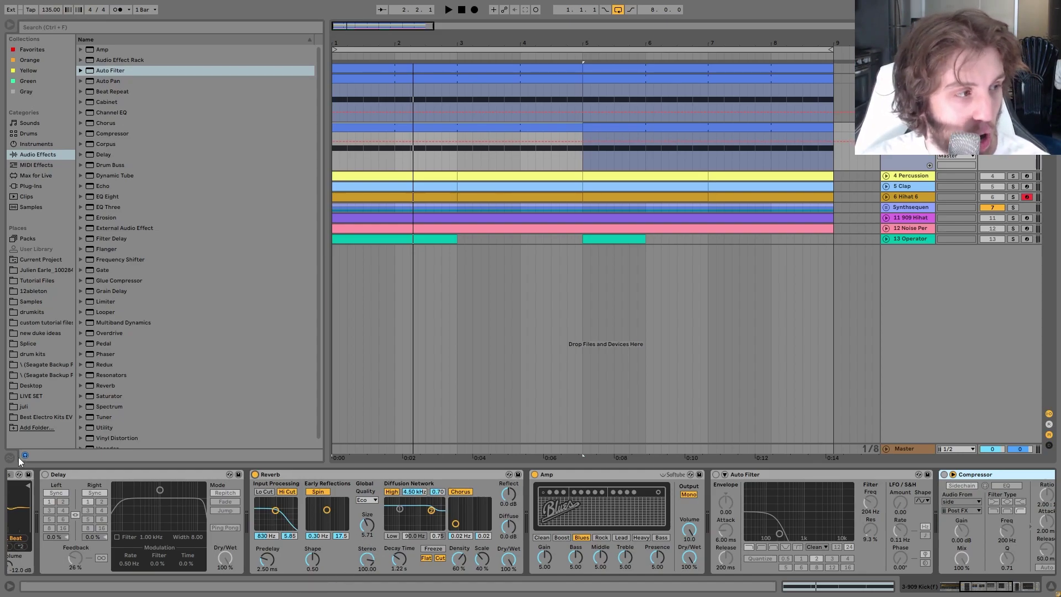
pyautogui.click(45, 474)
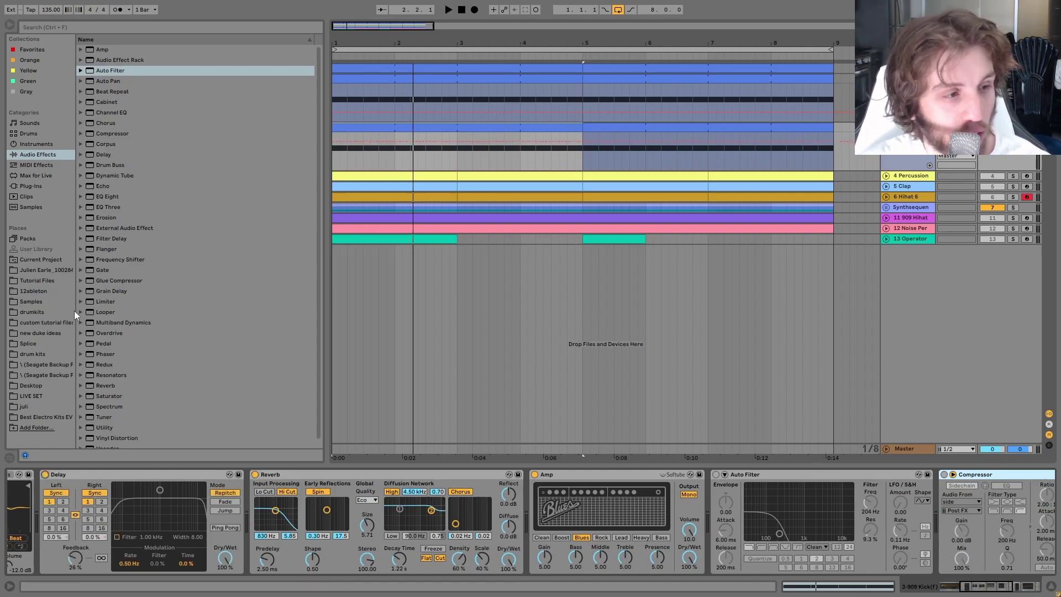
pyautogui.press('space')
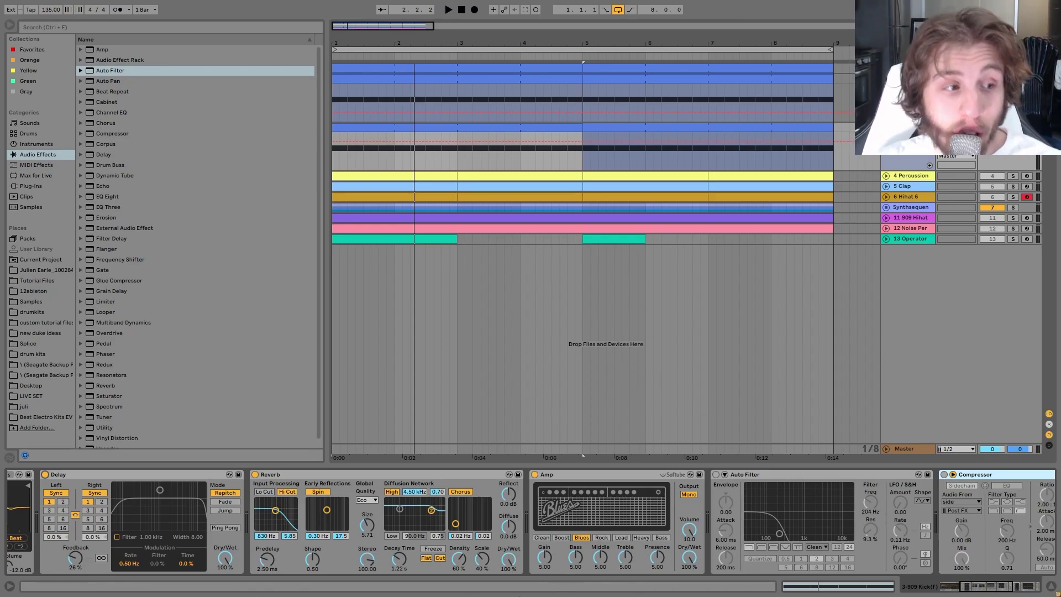
# Try the Amp's models, including Lead, and settle on Blues.
pyautogui.click(602, 538)
pyautogui.press('space')
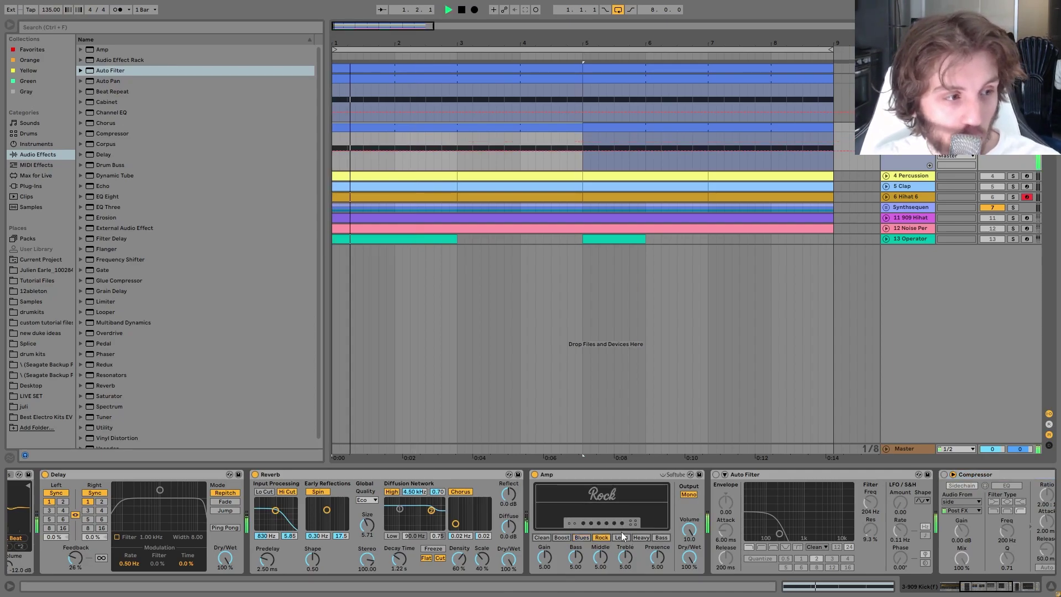
pyautogui.click(619, 538)
pyautogui.click(578, 537)
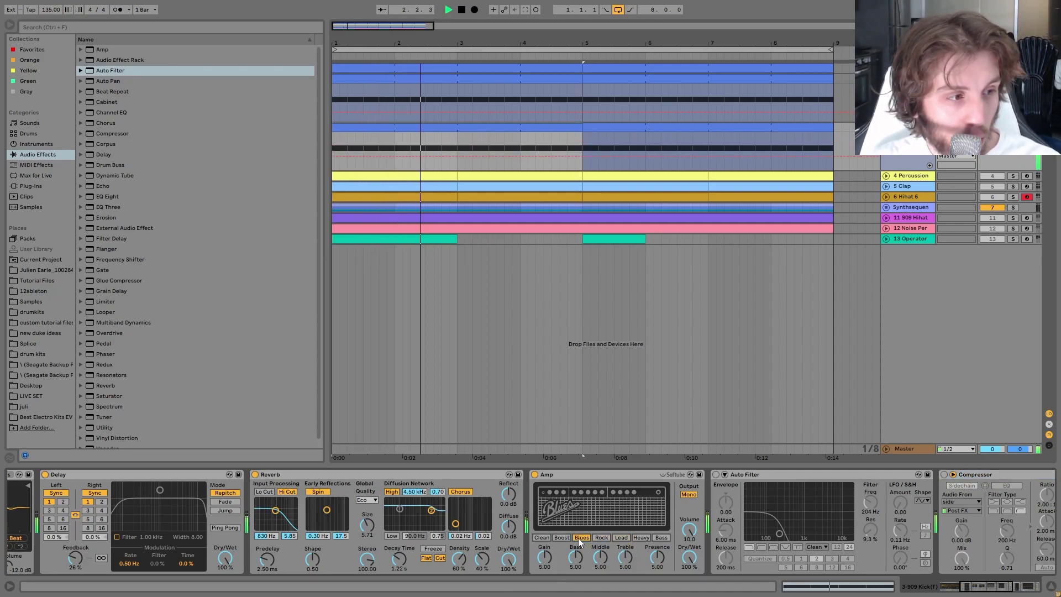
# Switch on the Auto Filter and sidechain Compressor, then select the 909 Kick track and play.
pyautogui.click(716, 474)
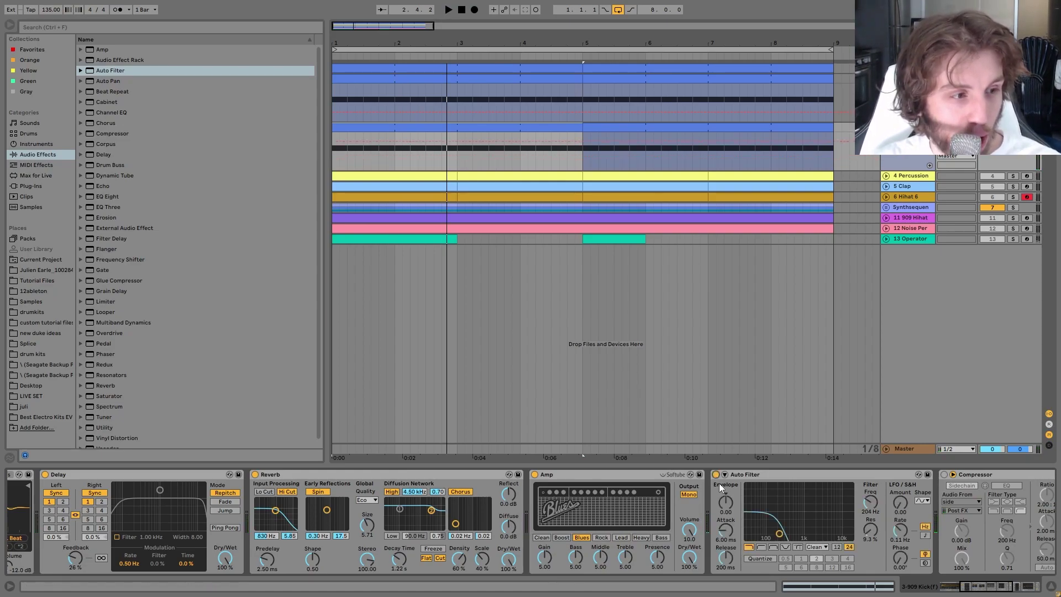
pyautogui.press('space')
pyautogui.scroll(-3, 724, 552)
pyautogui.scroll(-3, 752, 530)
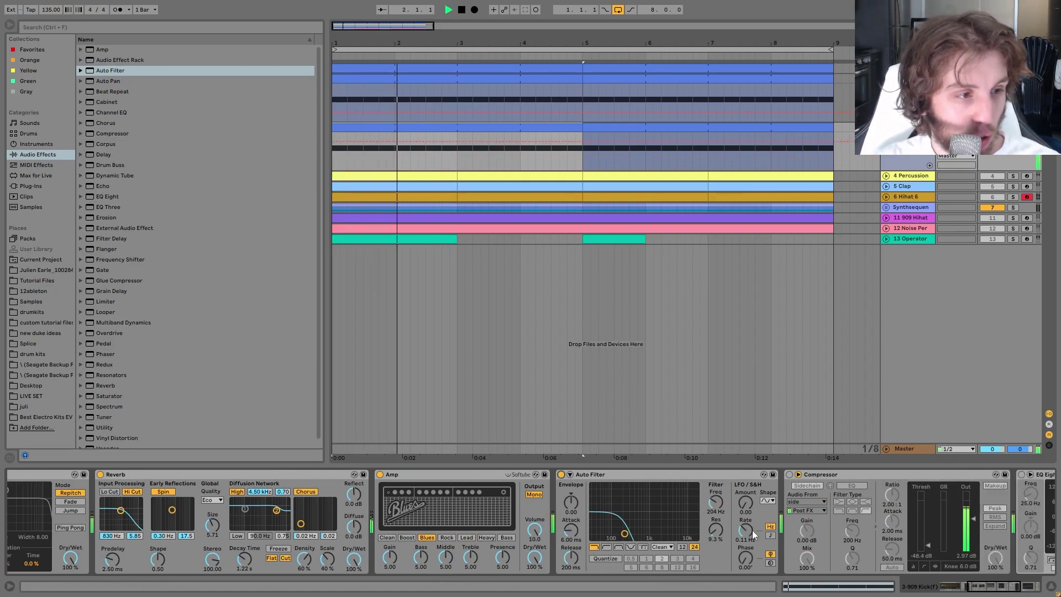
pyautogui.scroll(-2, 784, 571)
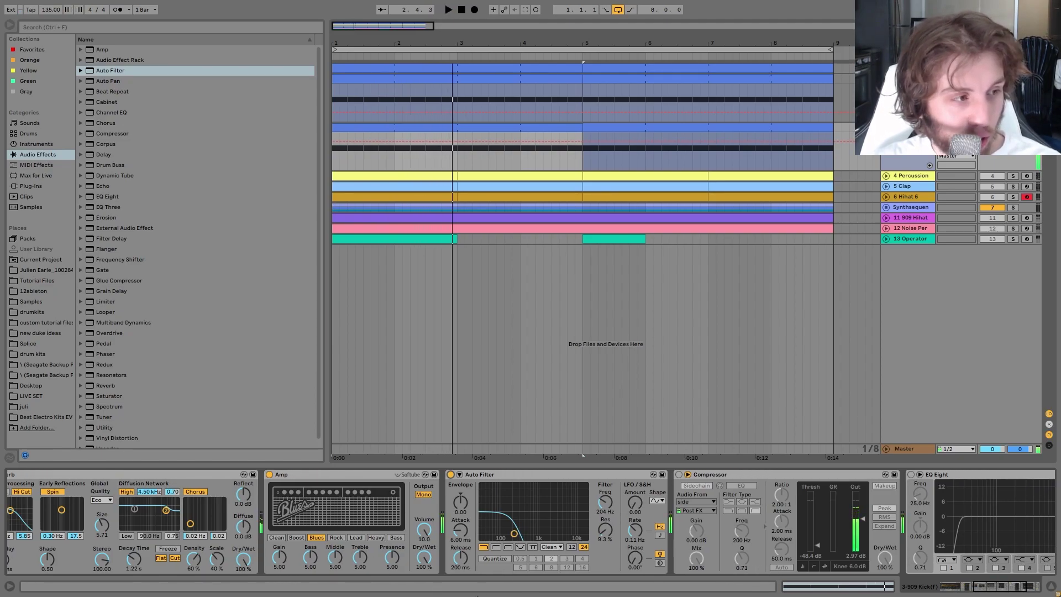
pyautogui.scroll(-1, 555, 562)
pyautogui.scroll(-2, 628, 523)
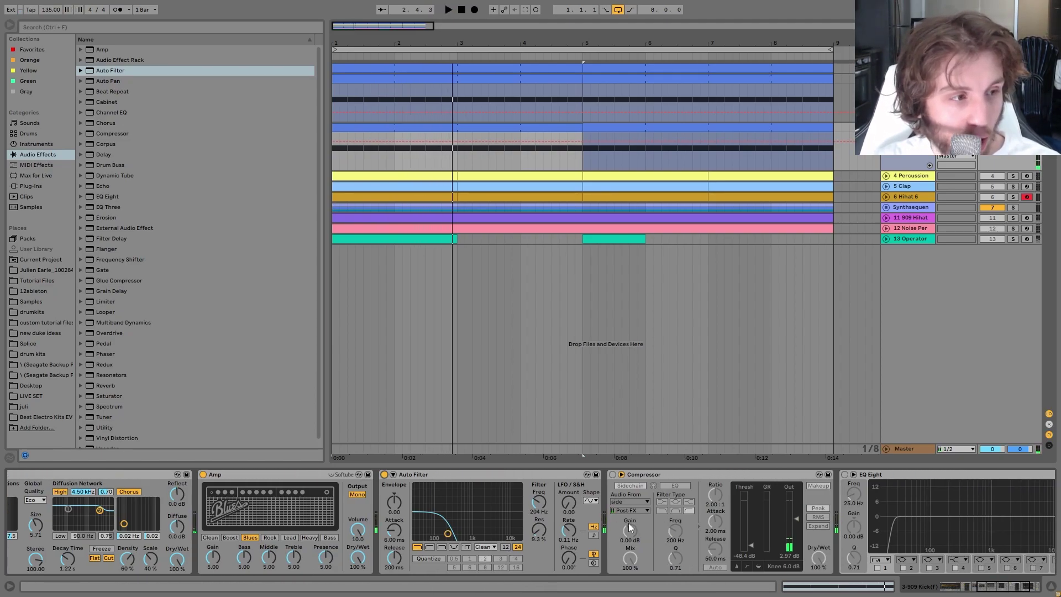
pyautogui.click(611, 475)
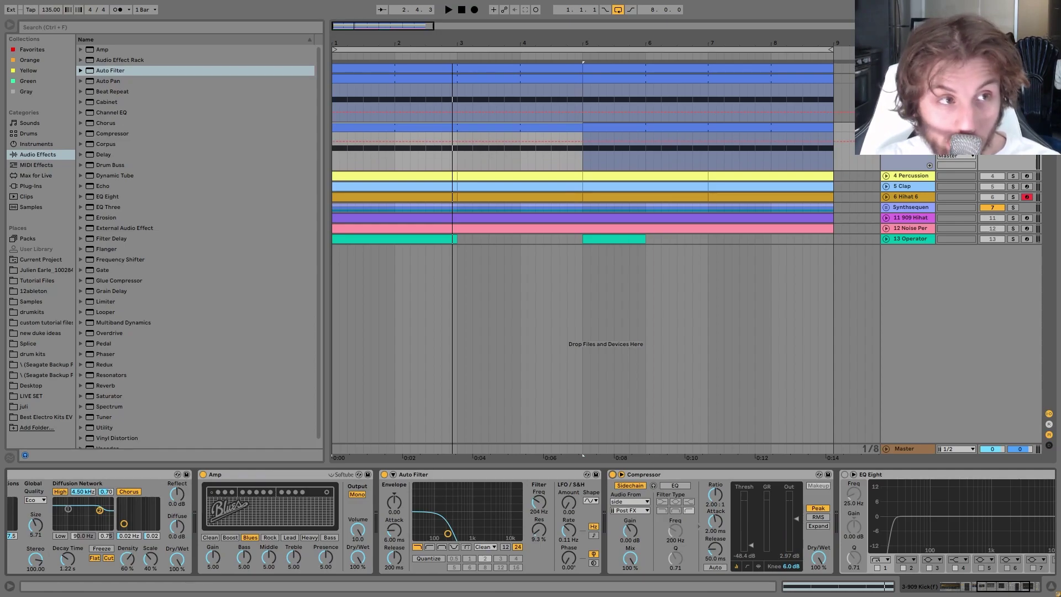
pyautogui.press('space')
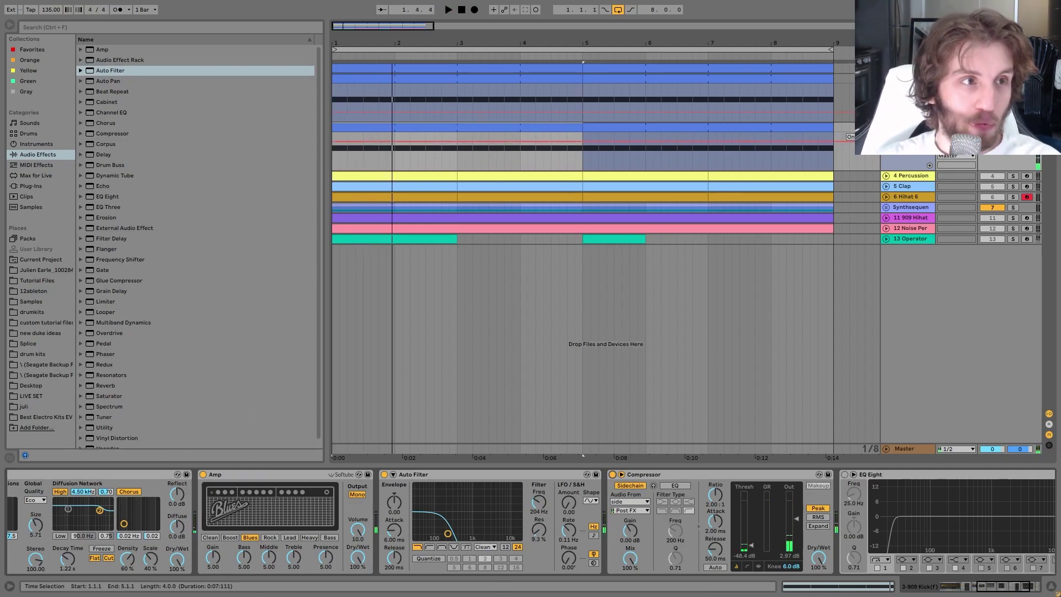
pyautogui.press('Up')
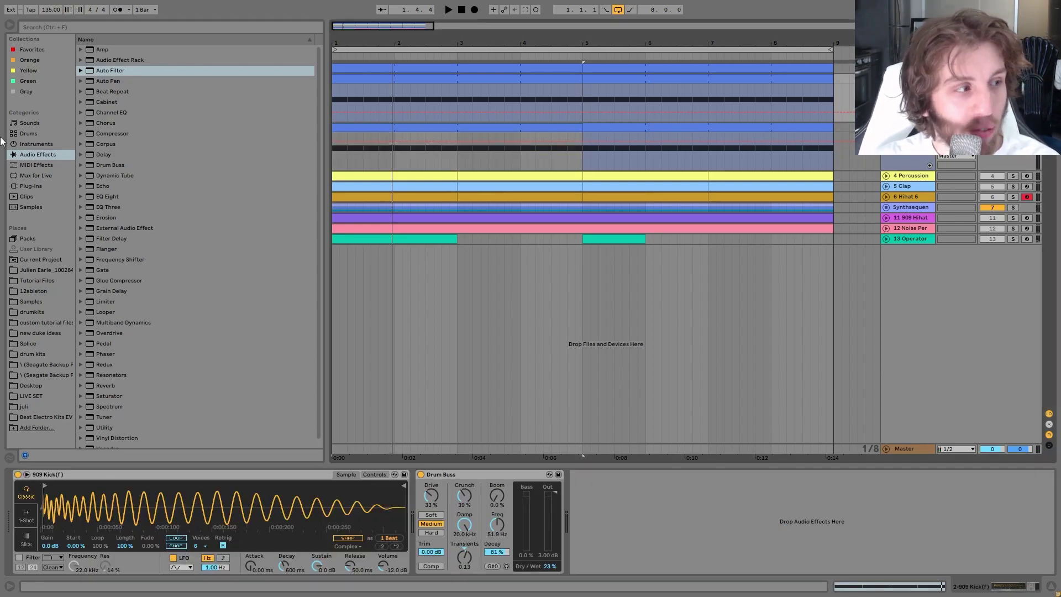
pyautogui.press('space')
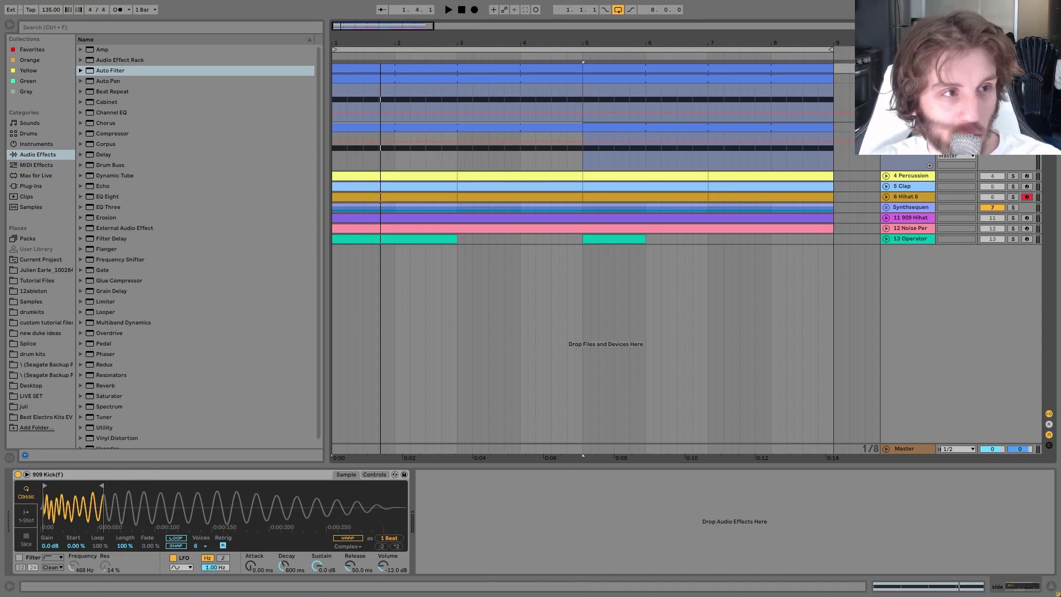
# Select the 3-909 Kick track and switch on its EQ Eight while playing.
pyautogui.click(906, 147)
pyautogui.press('space')
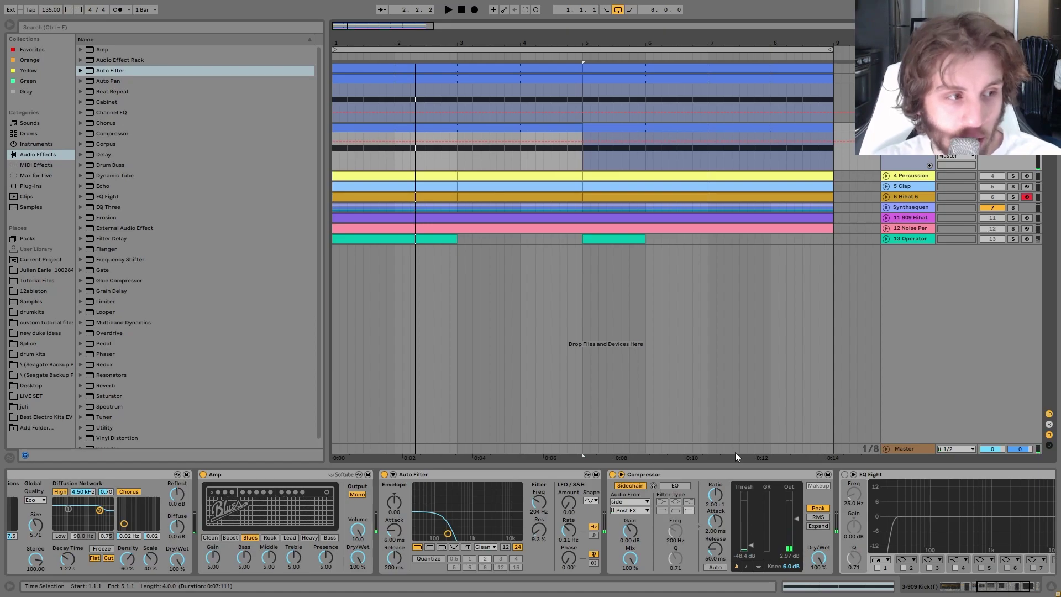
pyautogui.hscroll(3, 827, 537)
pyautogui.press('space')
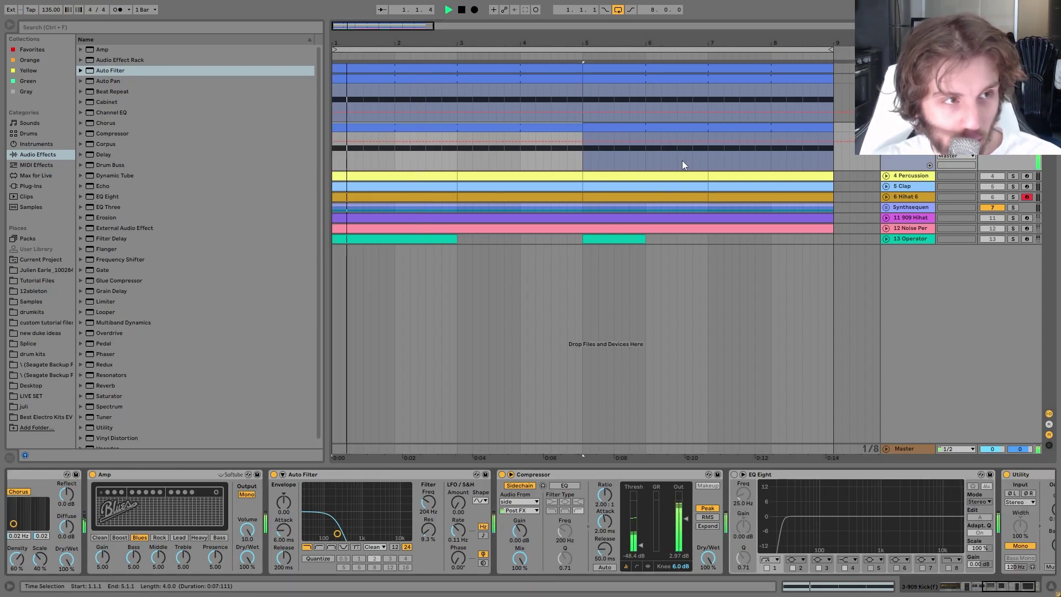
pyautogui.hscroll(2, 748, 481)
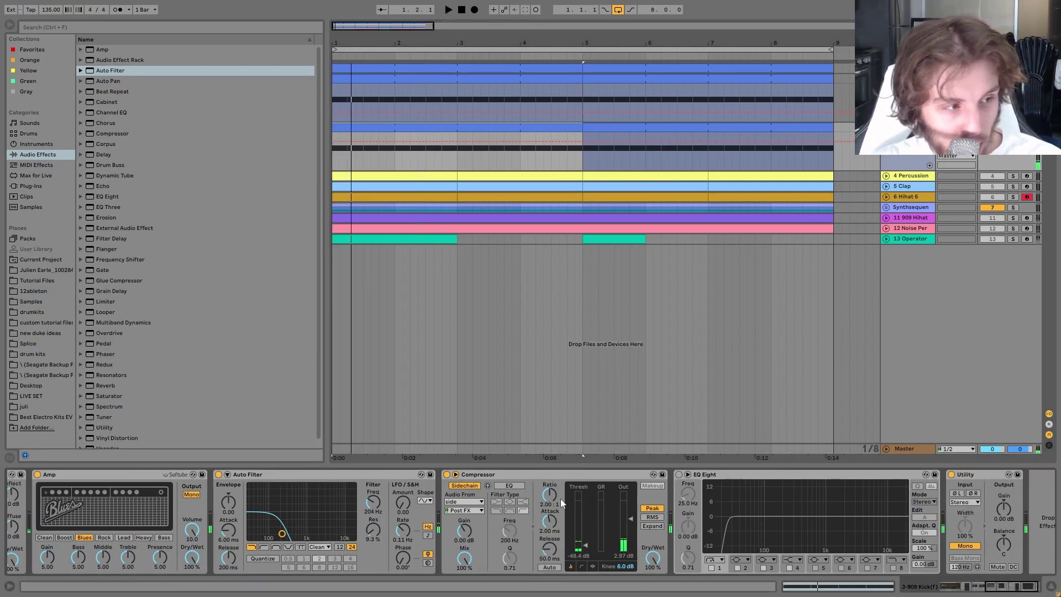
pyautogui.click(681, 484)
pyautogui.click(679, 474)
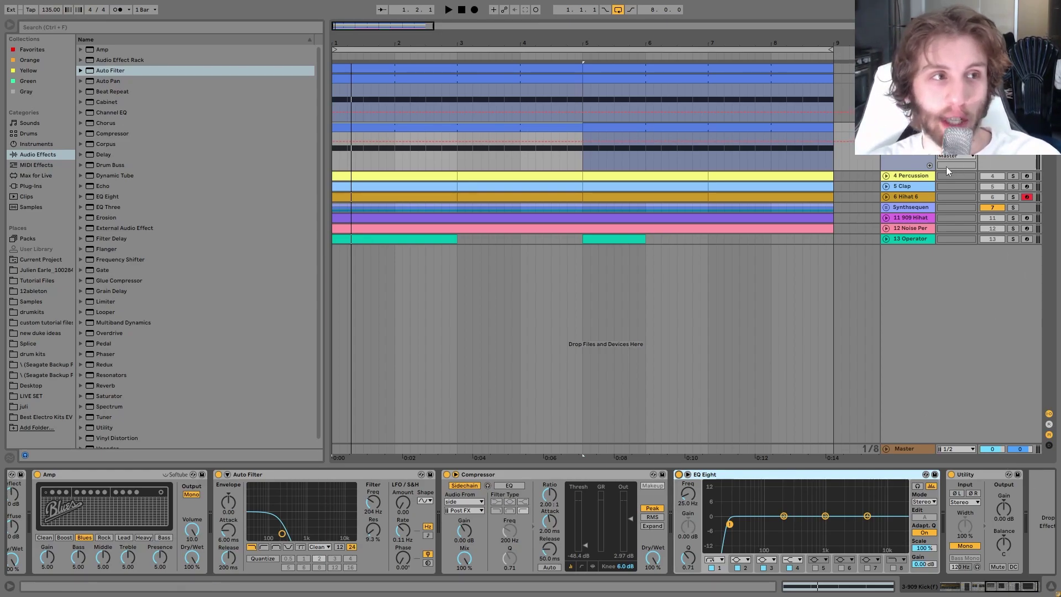
# Solo Percussion and Hihat 6, unfold the Hihat 6, Clap and Percussion tracks, and audition them.
pyautogui.click(1013, 177)
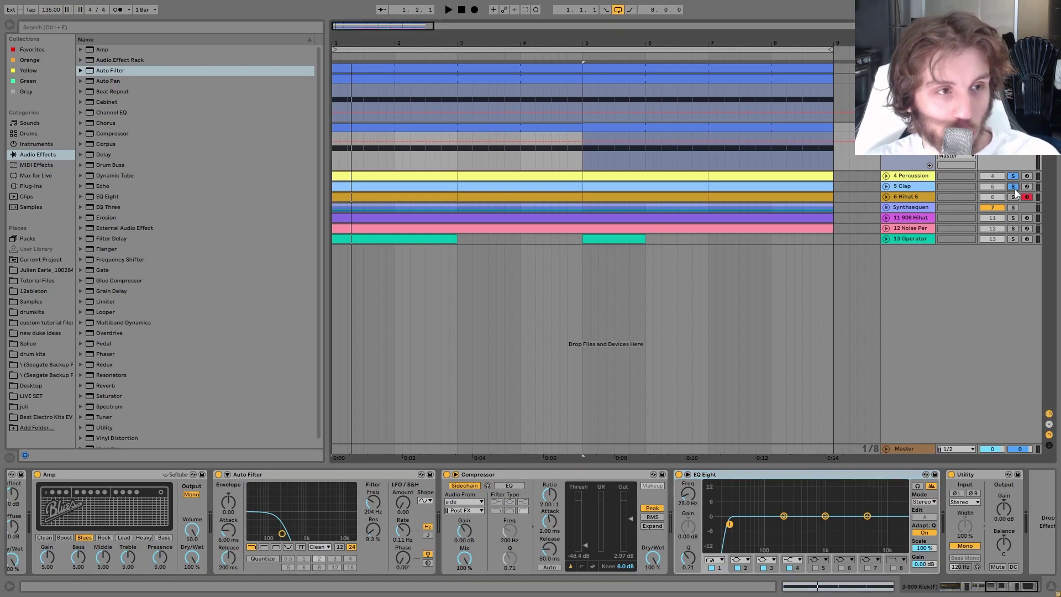
pyautogui.click(1013, 198)
pyautogui.press('space')
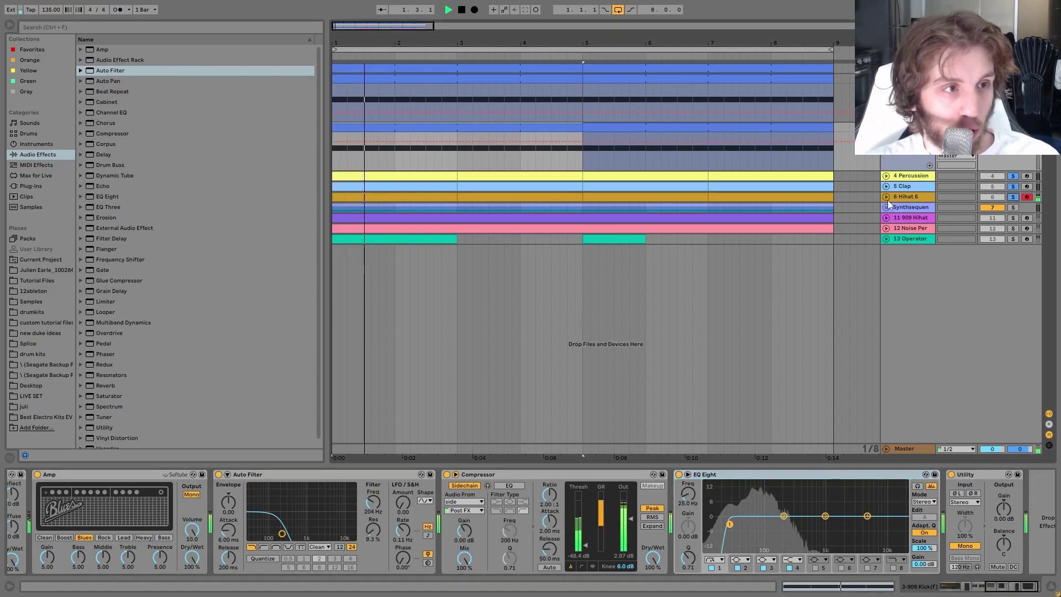
pyautogui.click(886, 197)
pyautogui.click(886, 186)
pyautogui.click(885, 176)
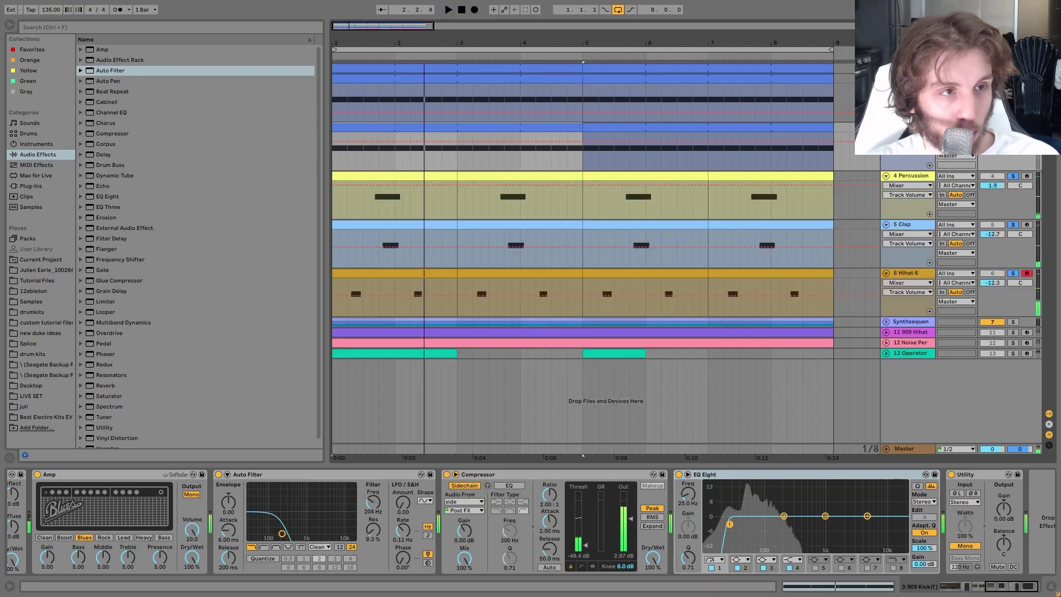
pyautogui.press('space')
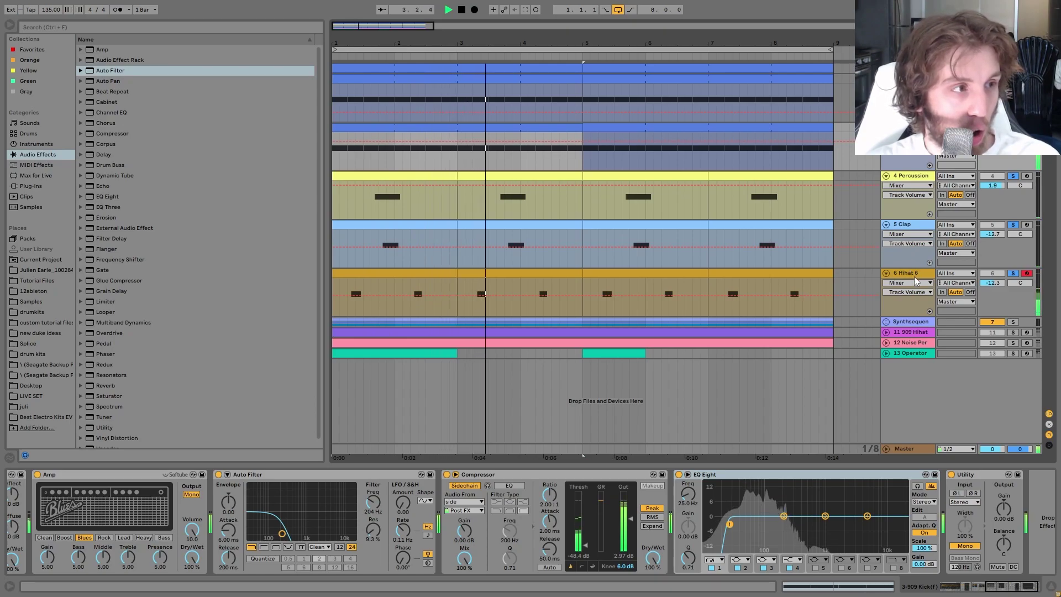
pyautogui.press('space')
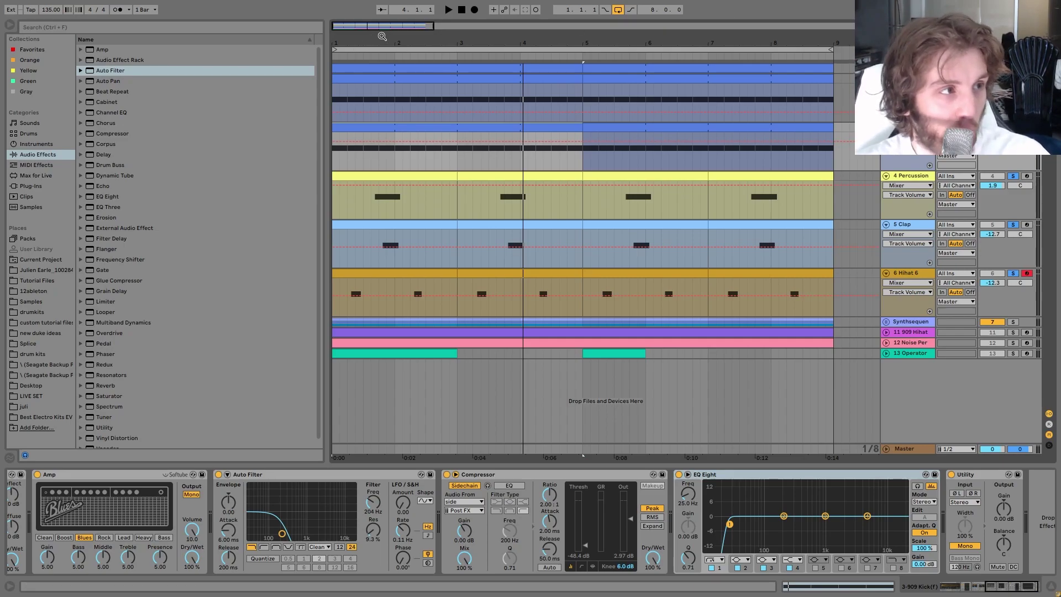
# Zoom to bars 1.2–2.4 and play the soloed drums from 1.3.1.
pyautogui.moveTo(382, 35); pyautogui.dragTo(617, 323)
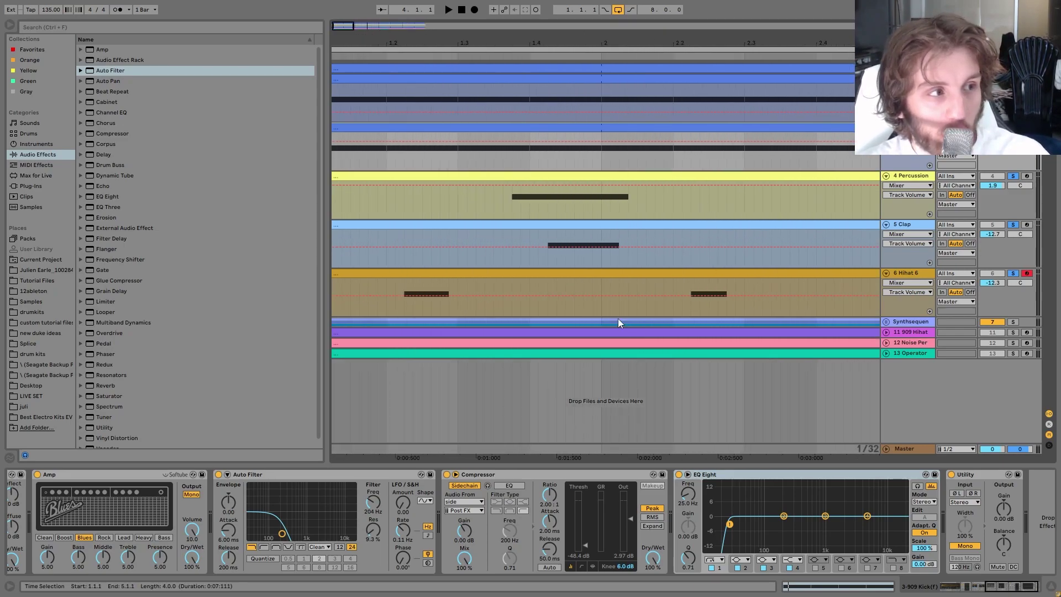
pyautogui.click(459, 209)
pyautogui.press('space')
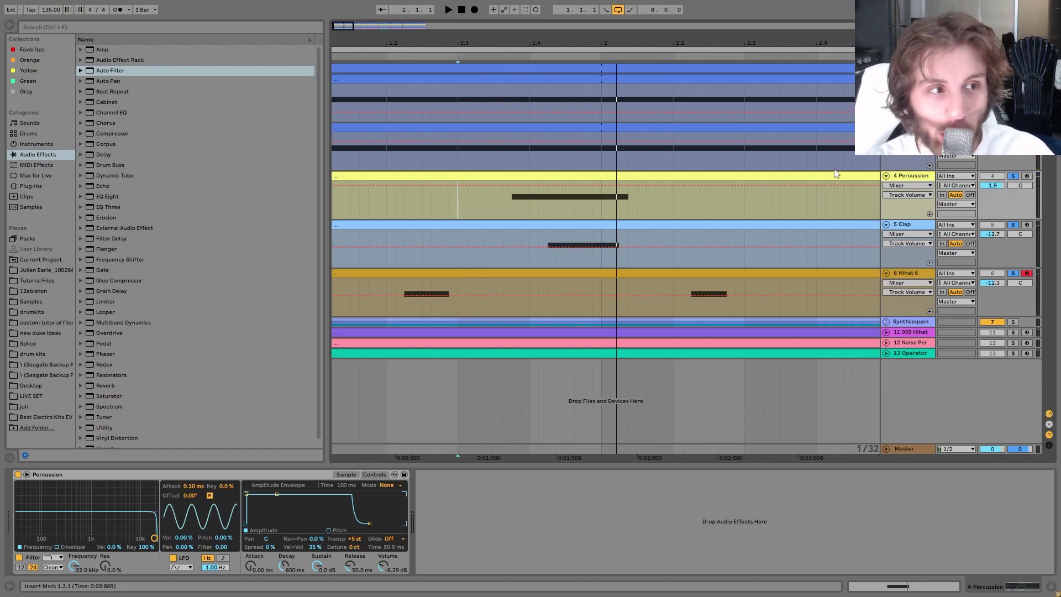
pyautogui.press('space')
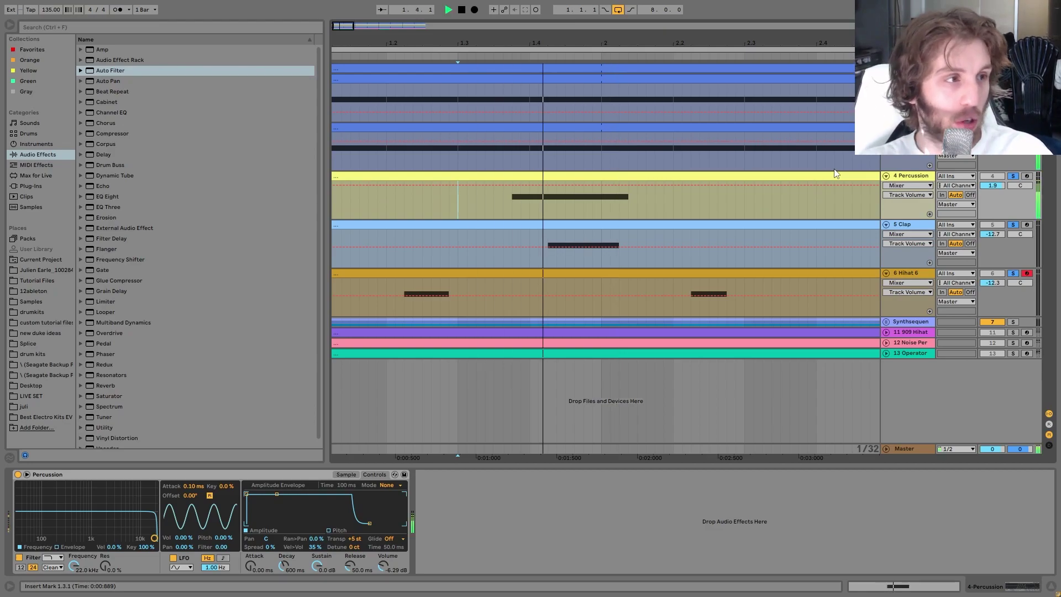
pyautogui.press('space')
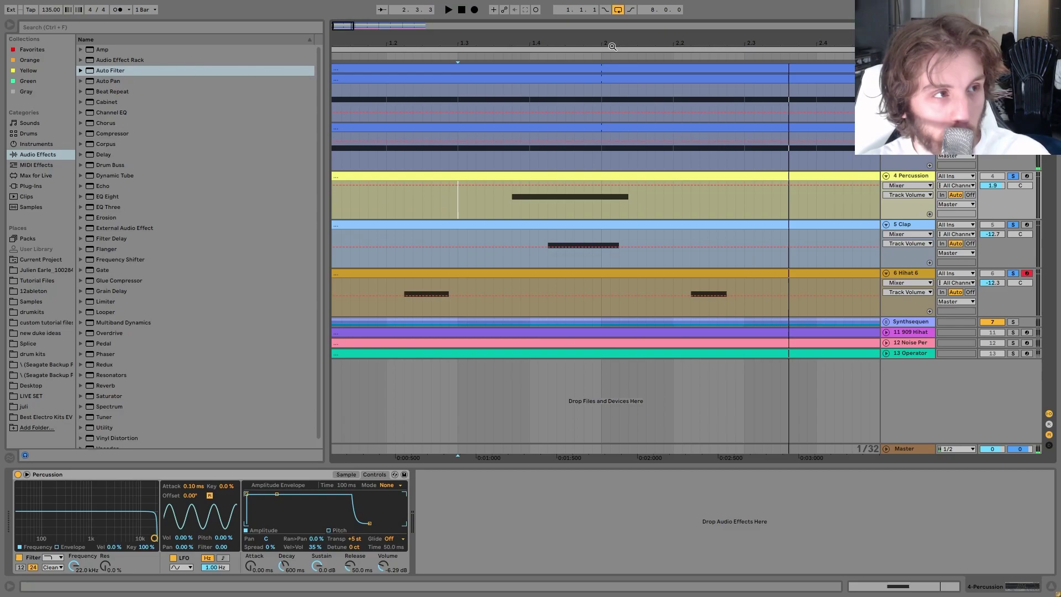
# Zoom out to bars 1–3.4, select the Hihat 6 clip, and play it back.
pyautogui.moveTo(596, 42); pyautogui.dragTo(594, 27)
pyautogui.click(454, 276)
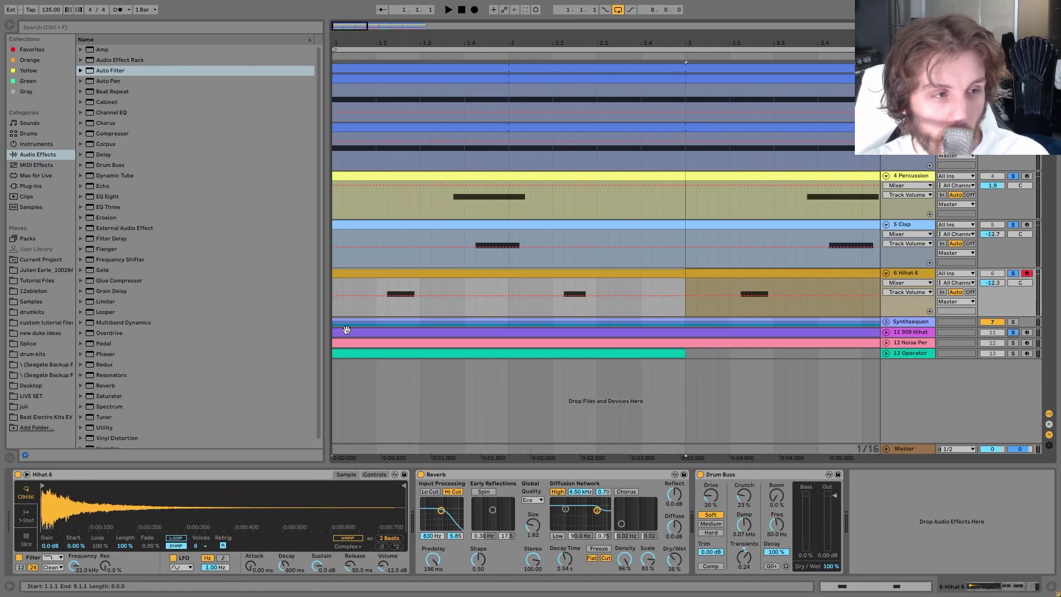
pyautogui.press('space')
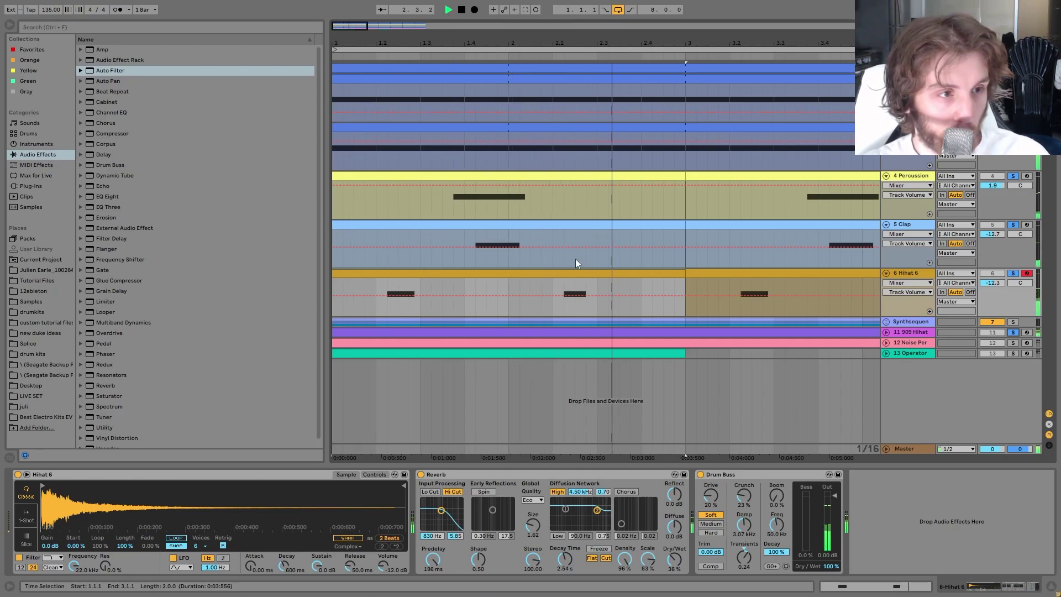
pyautogui.press('space')
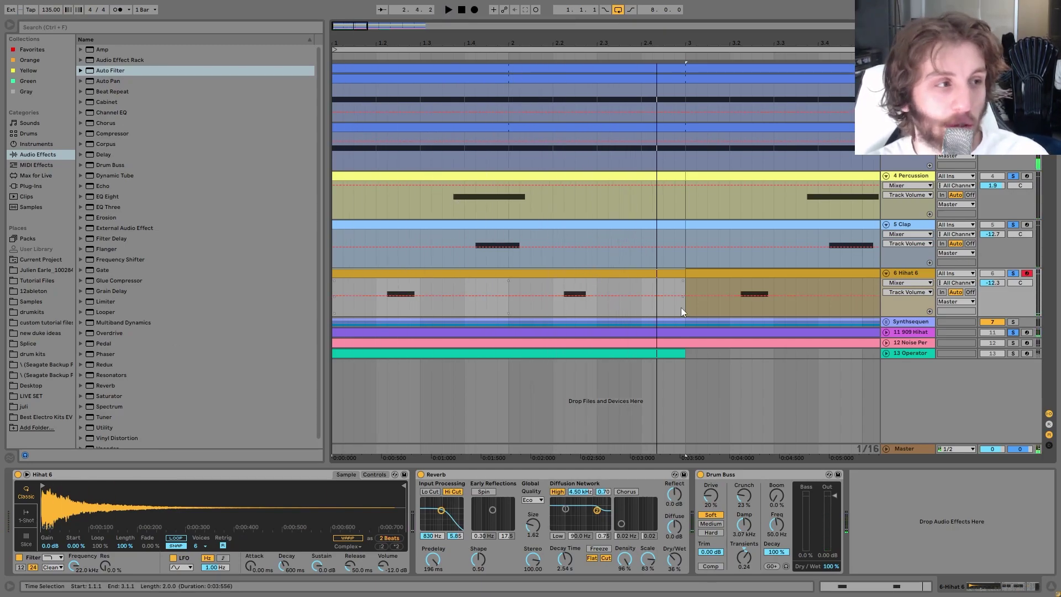
pyautogui.press('space')
pyautogui.press('space')
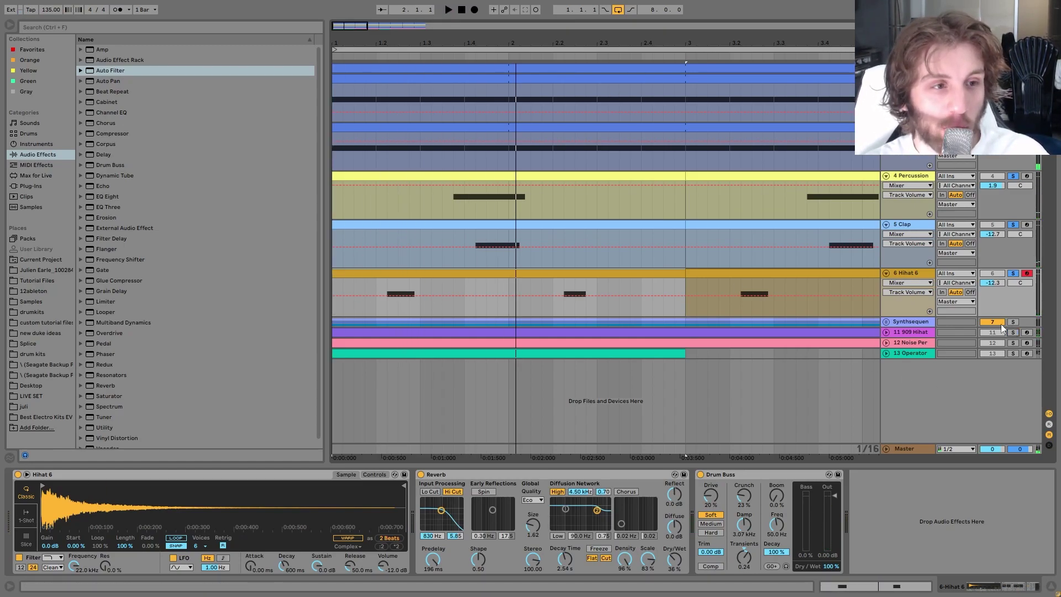
# Delete the Reverb from the 5 Clap track and play from 1.3.1.
pyautogui.click(909, 180)
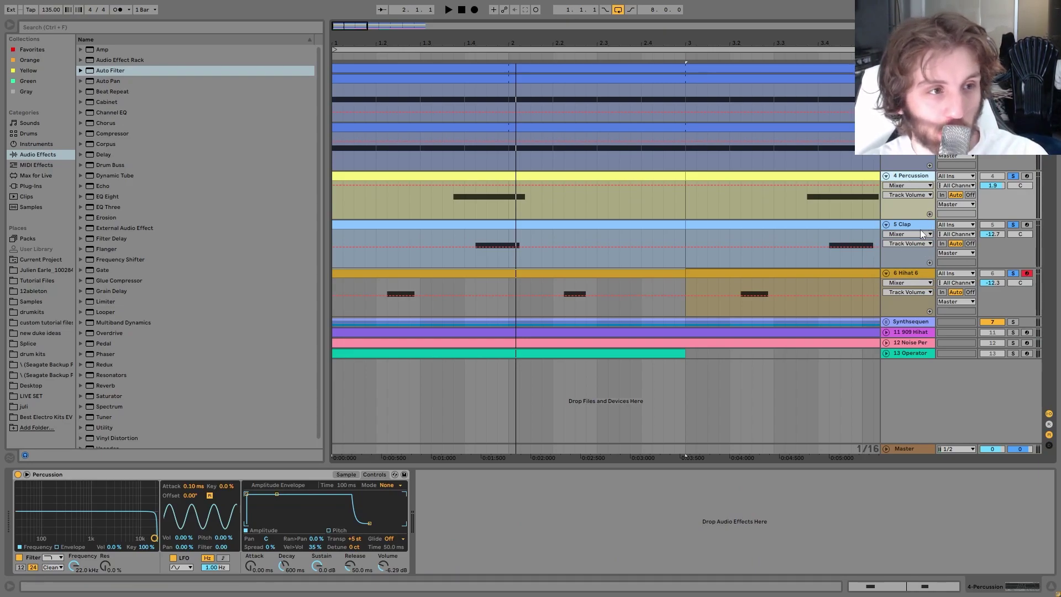
pyautogui.click(904, 224)
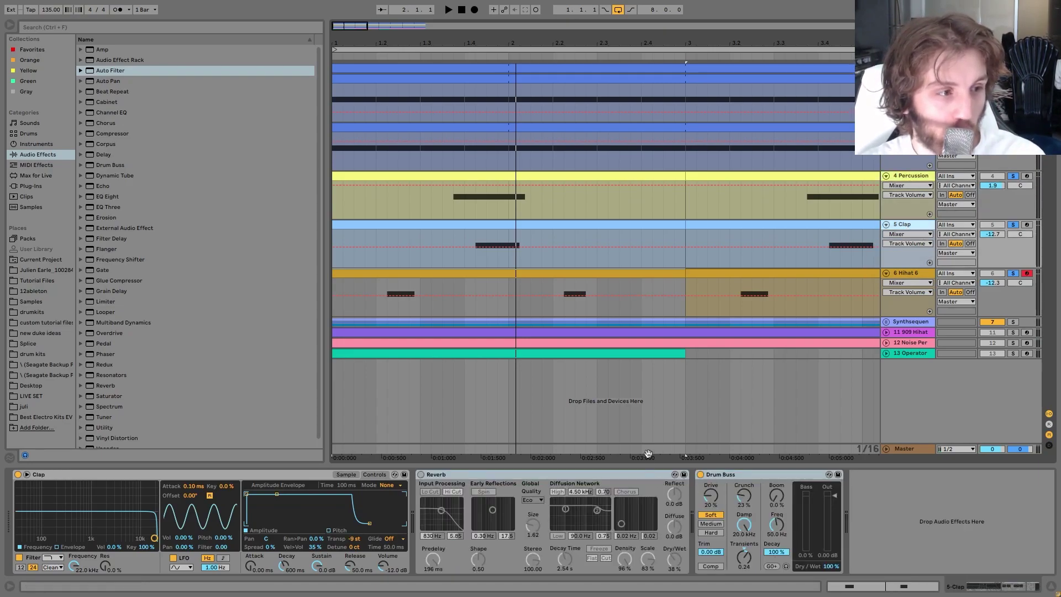
pyautogui.click(633, 474)
pyautogui.press('Delete')
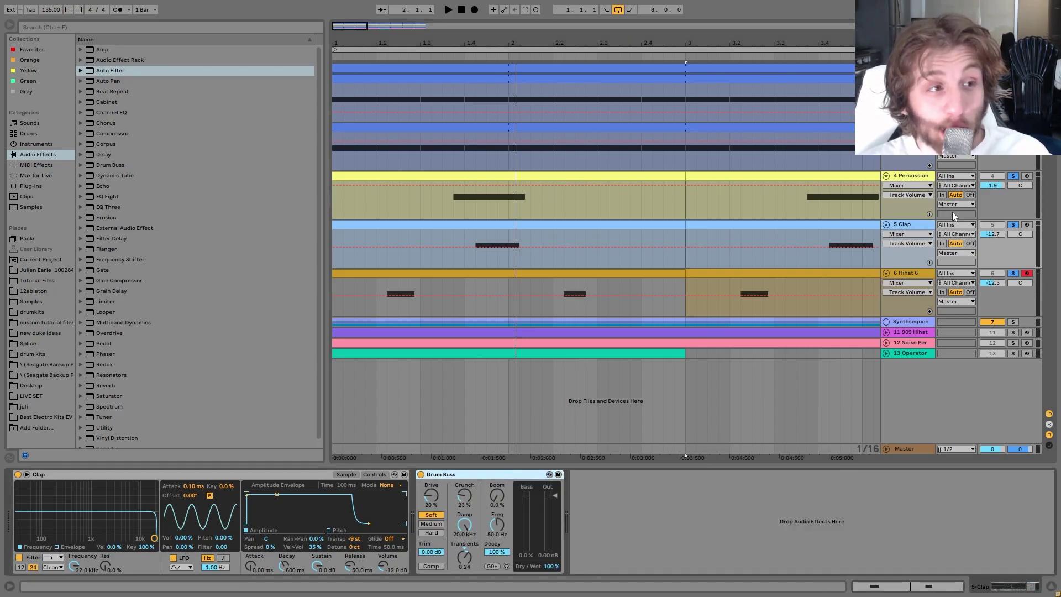
pyautogui.click(418, 211)
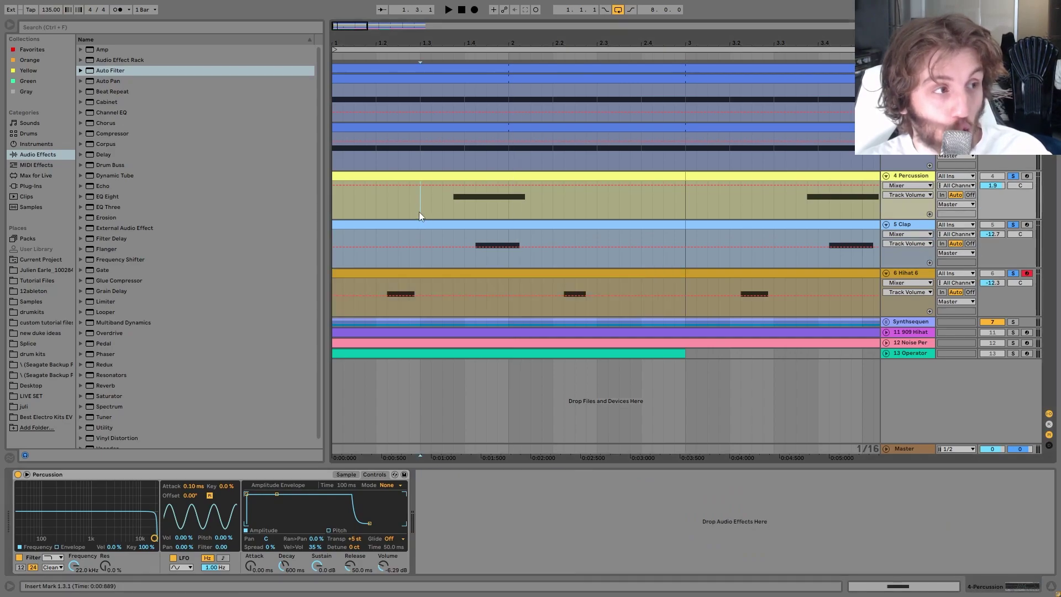
pyautogui.press('space')
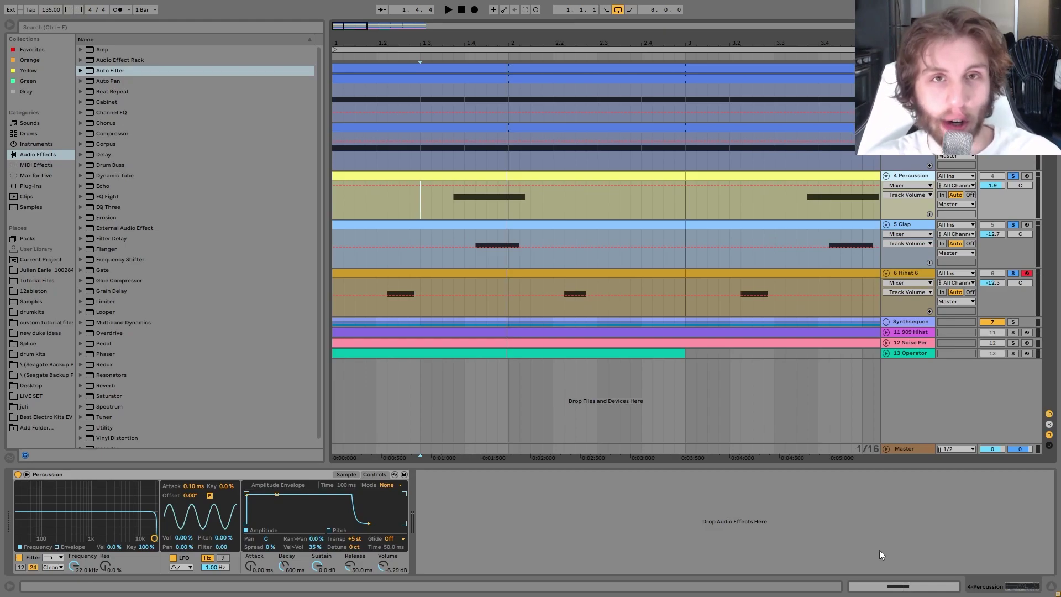
# Show the Clap, Percussion and Hihat 6 devices, then play the beat from 1.2.1.
pyautogui.click(918, 231)
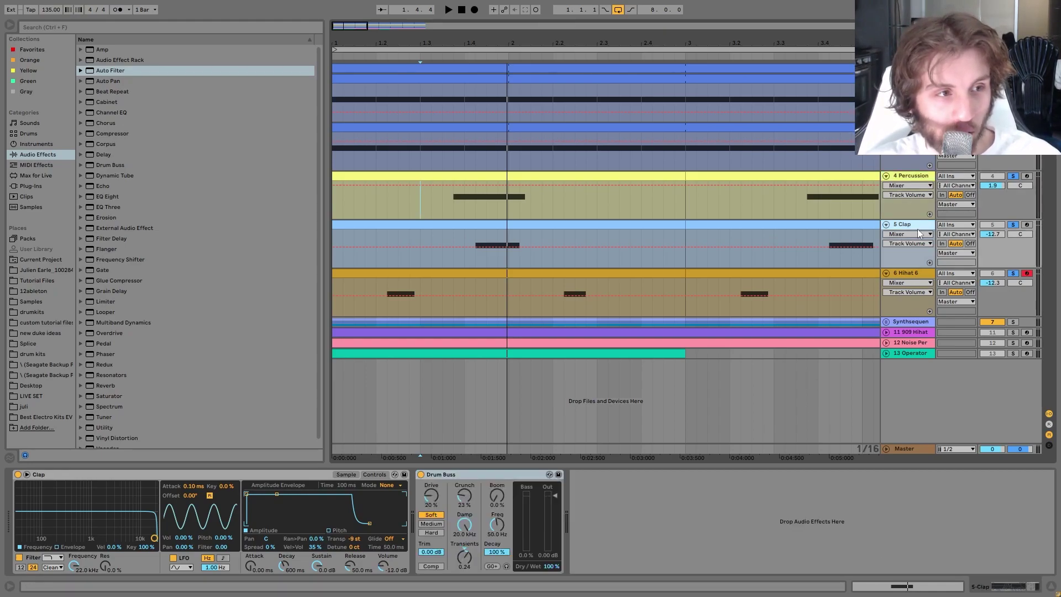
pyautogui.click(895, 180)
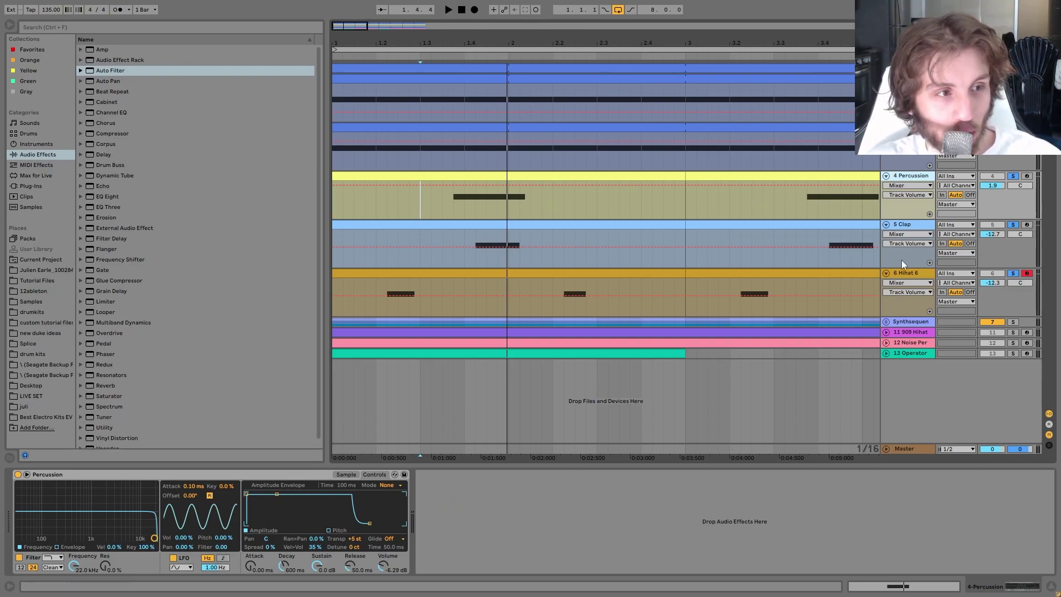
pyautogui.click(912, 280)
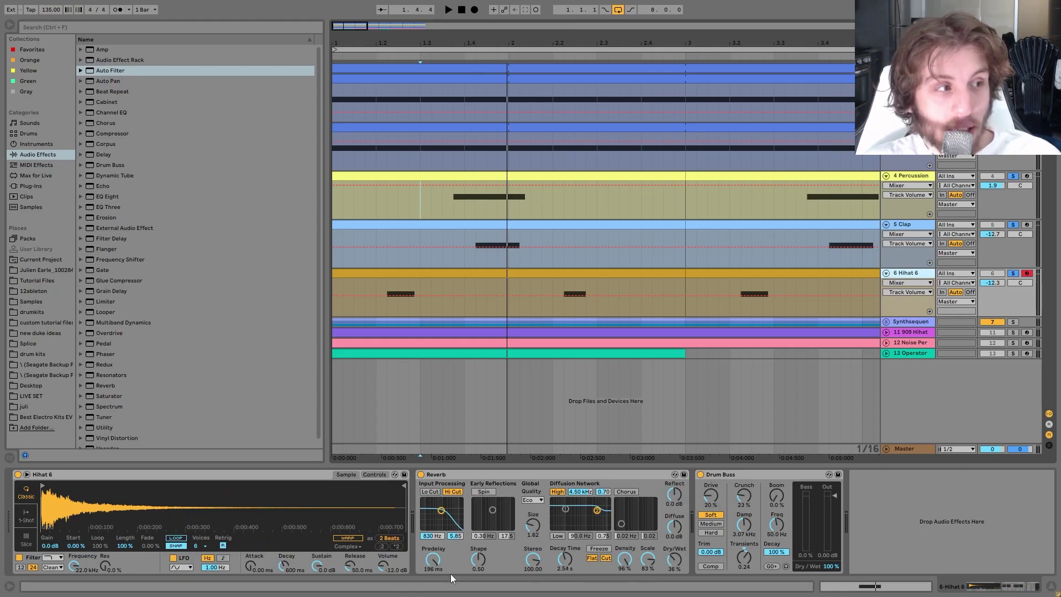
pyautogui.click(375, 311)
pyautogui.press('space')
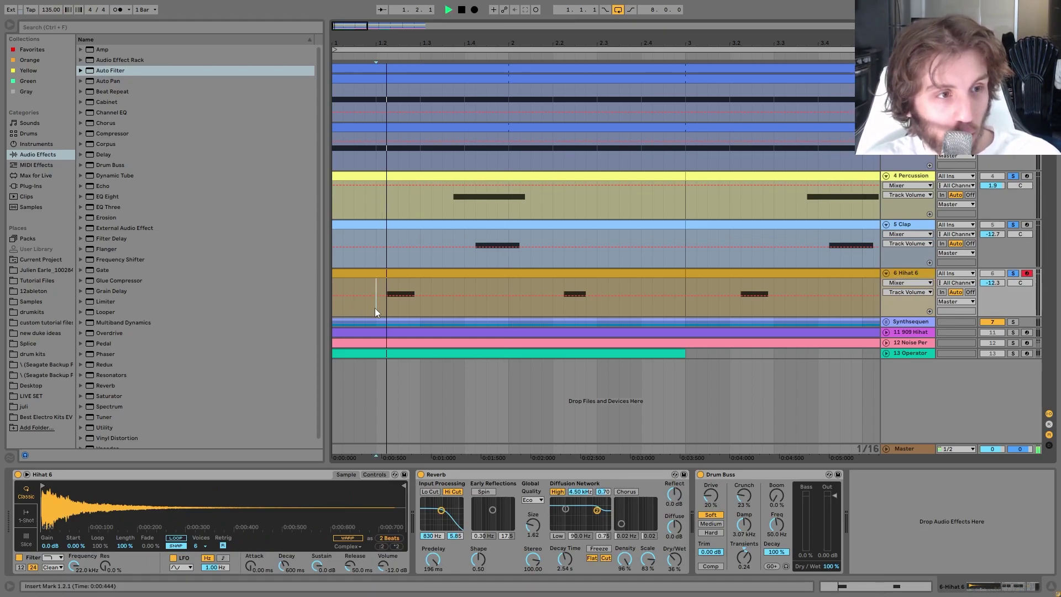
pyautogui.press('space')
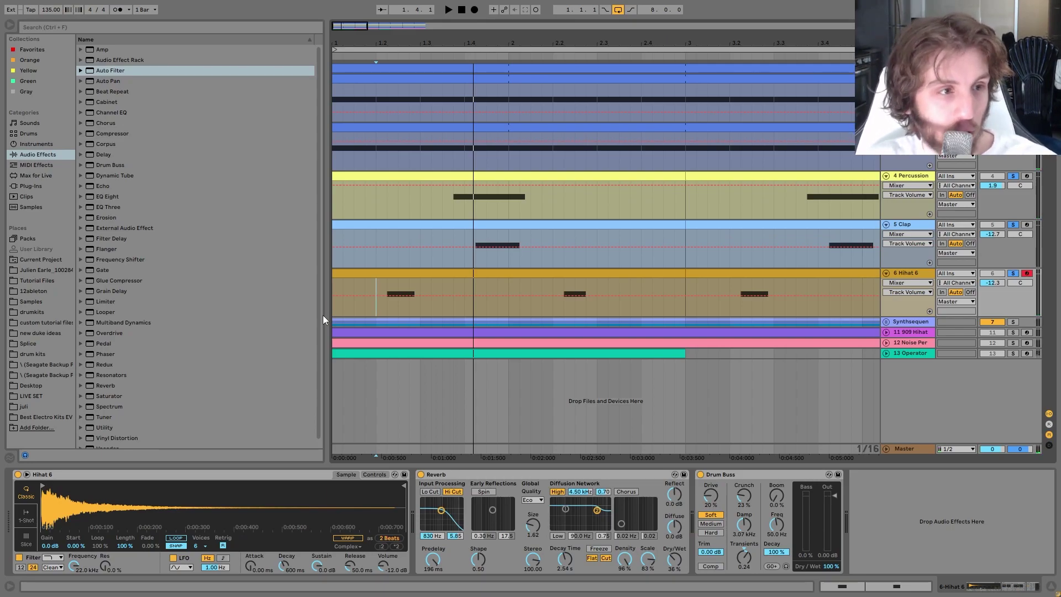
pyautogui.press('space')
pyautogui.press('space')
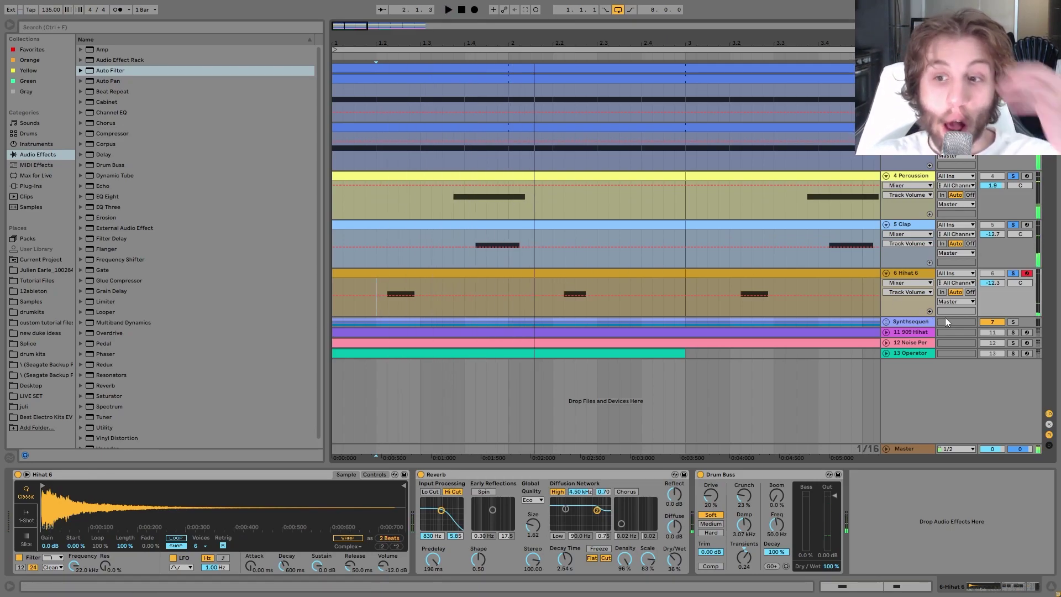
# Unfold and solo the Synthsequen group, zoom out to bars 1–16, and switch off its Auto Filter.
pyautogui.click(886, 323)
pyautogui.click(1013, 322)
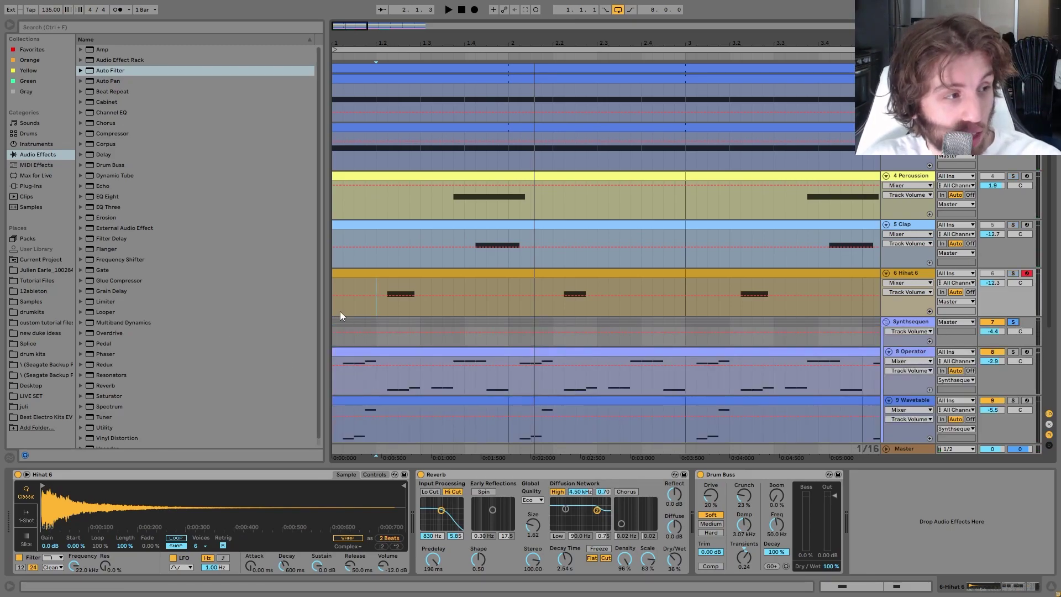
pyautogui.click(385, 347)
pyautogui.press('space')
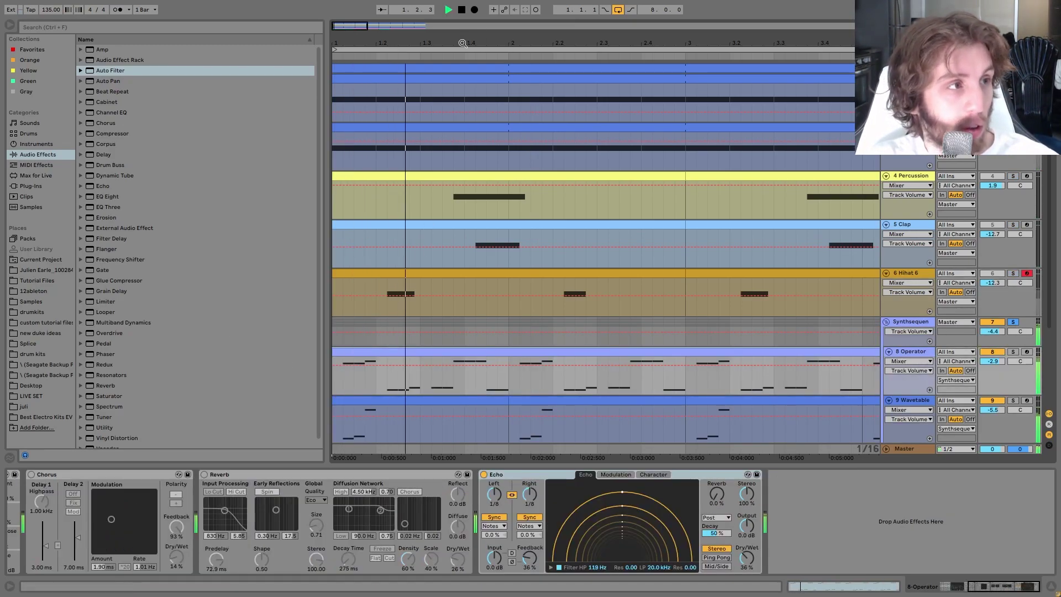
pyautogui.press('-')
pyautogui.press('-')
pyautogui.press('-')
pyautogui.scroll(-4, 764, 396)
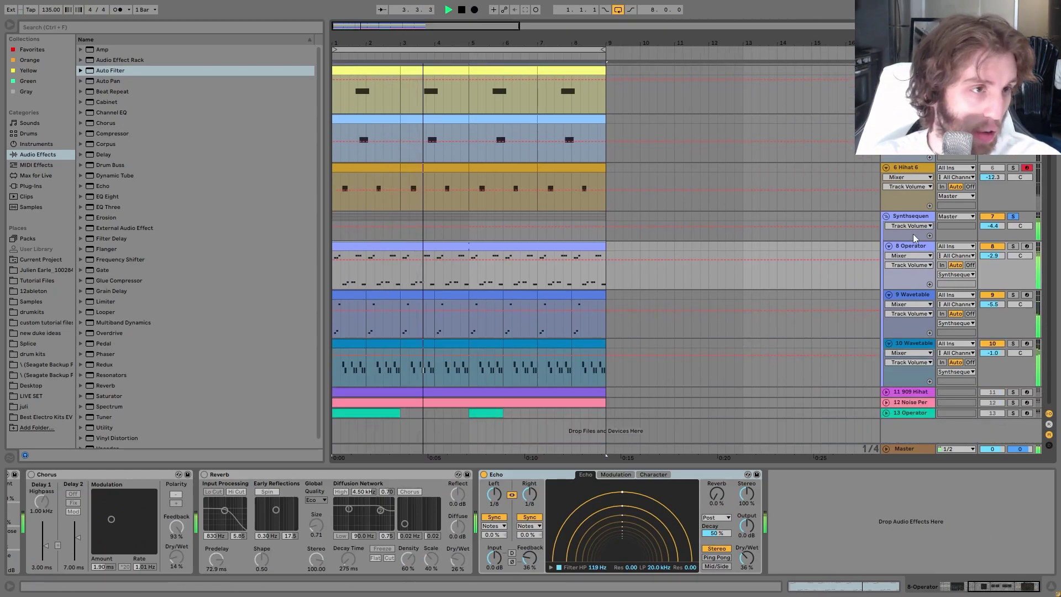
pyautogui.press('Up')
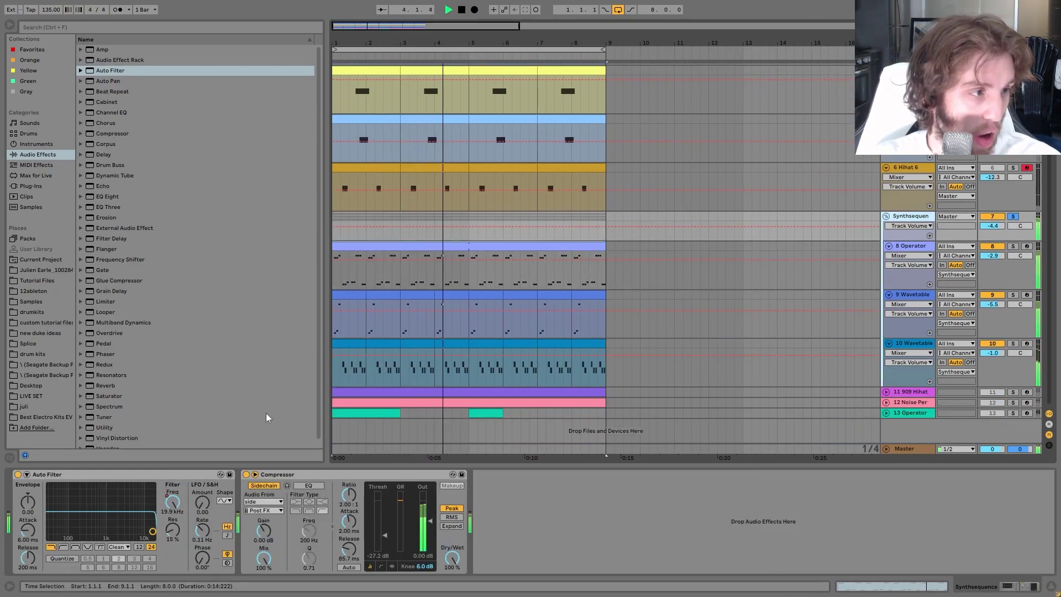
pyautogui.click(19, 474)
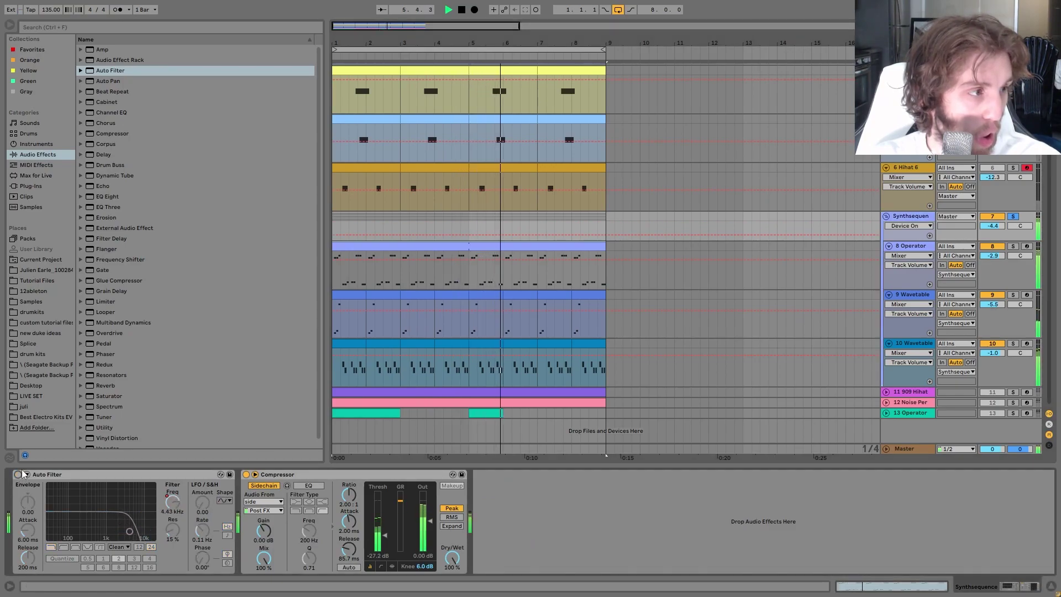
pyautogui.press('space')
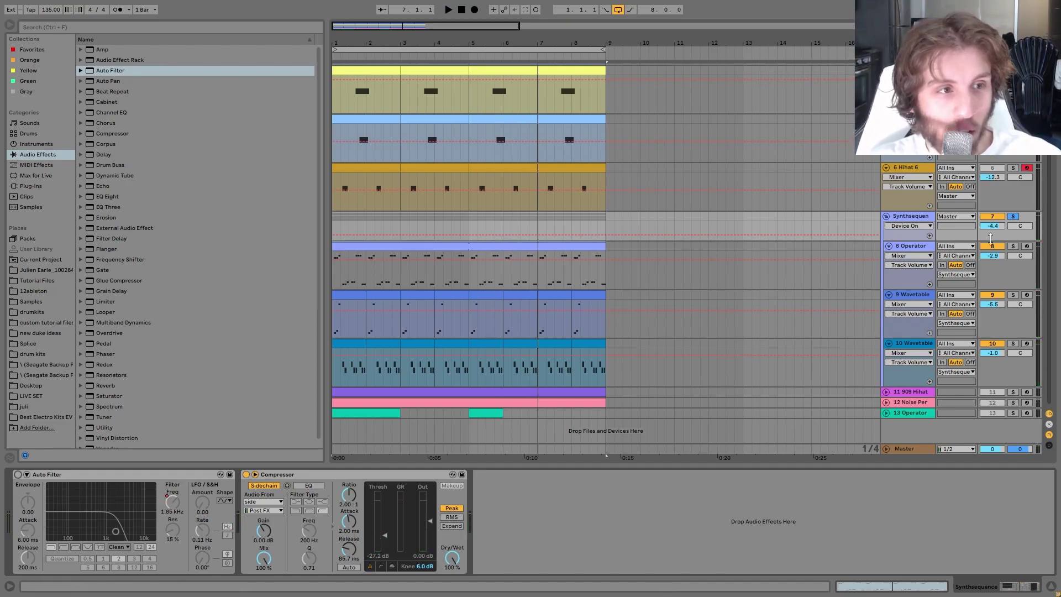
# Solo the 8 Operator track, show its devices, and play from bar 1.
pyautogui.click(1012, 247)
pyautogui.click(906, 246)
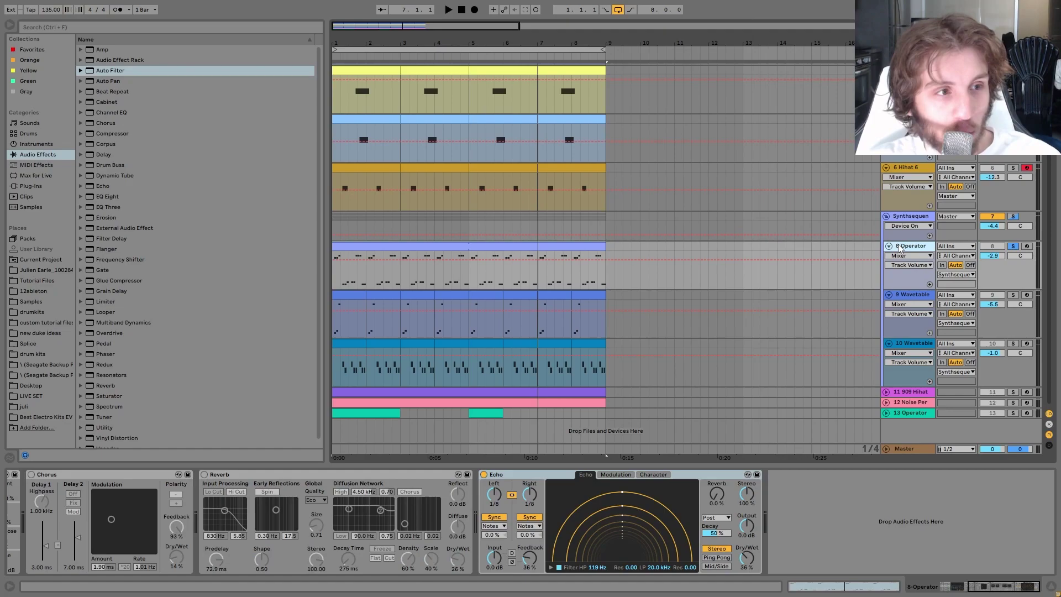
pyautogui.click(334, 257)
pyautogui.press('space')
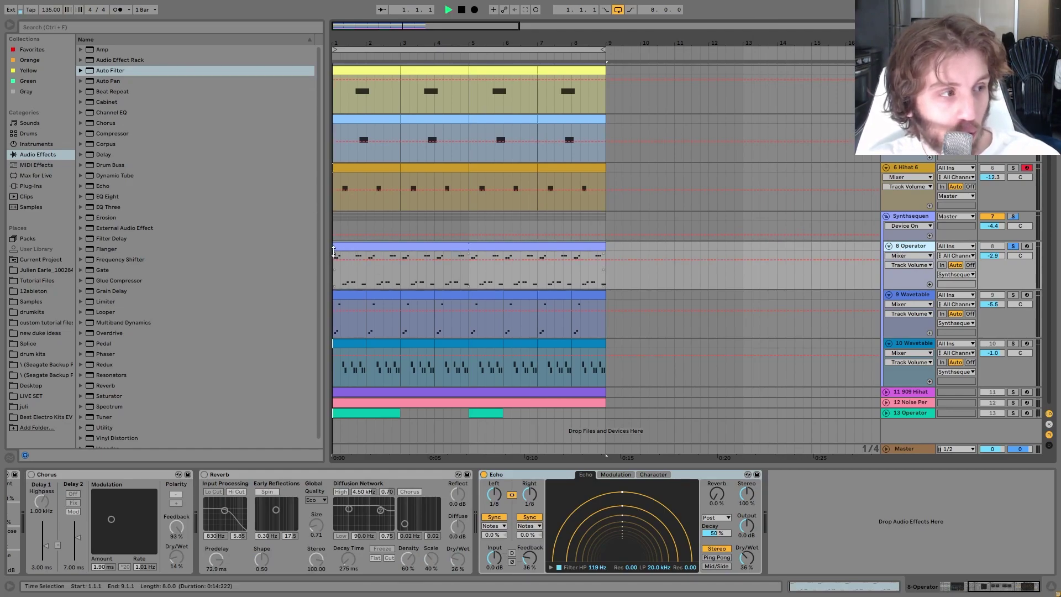
pyautogui.click(497, 246)
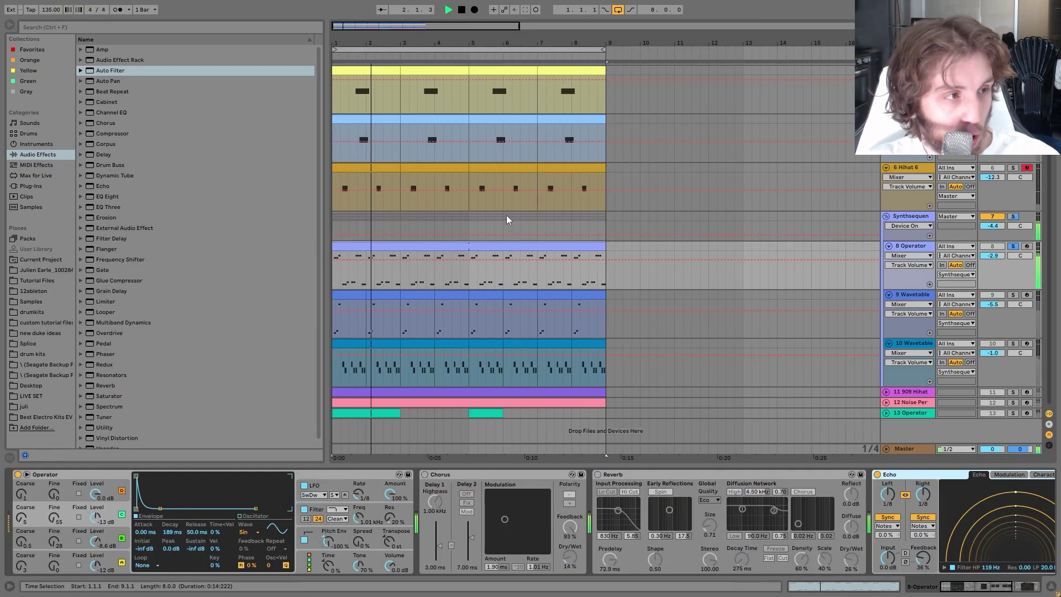
pyautogui.doubleClick(495, 243)
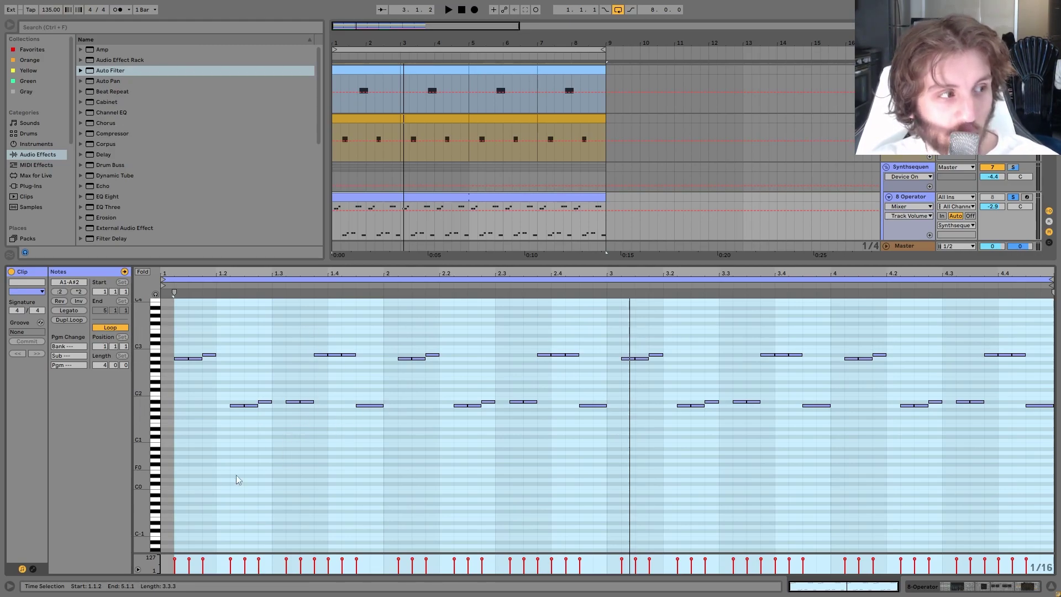
pyautogui.moveTo(184, 355); pyautogui.dragTo(265, 433)
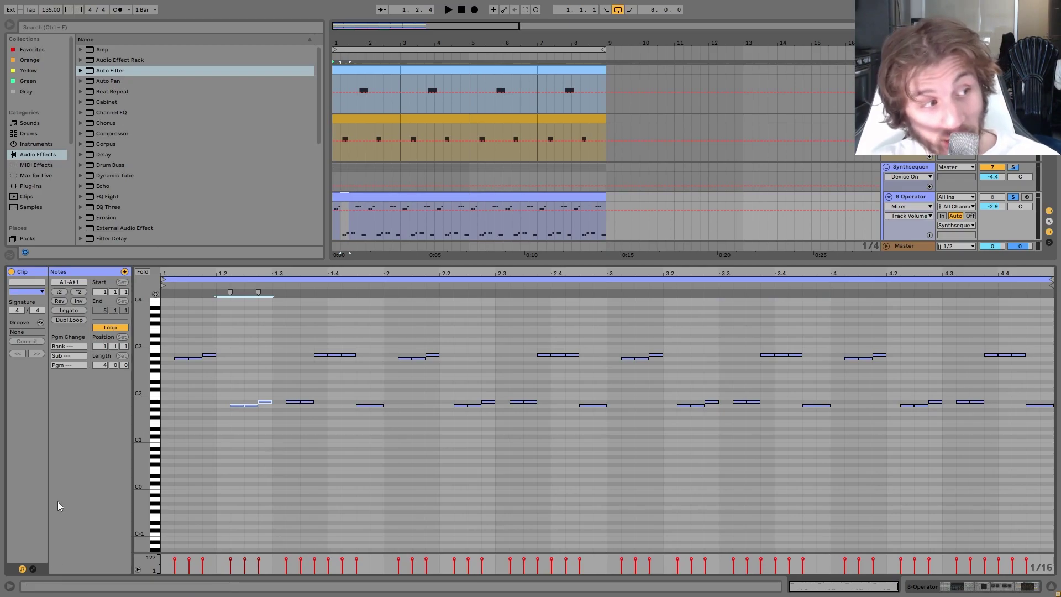
pyautogui.moveTo(180, 333); pyautogui.dragTo(373, 344)
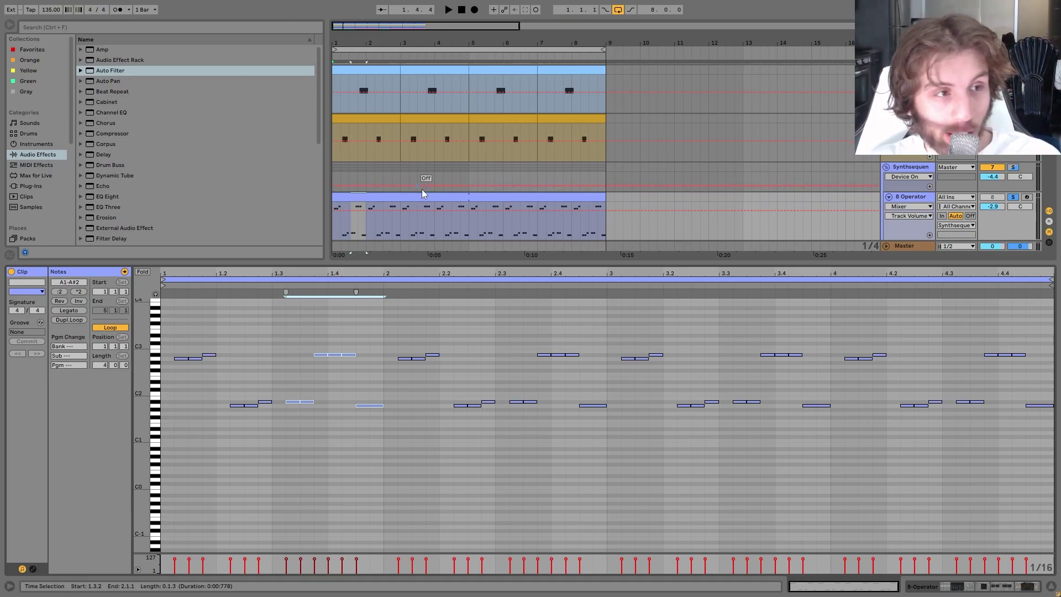
pyautogui.click(389, 213)
pyautogui.press('space')
pyautogui.press('space')
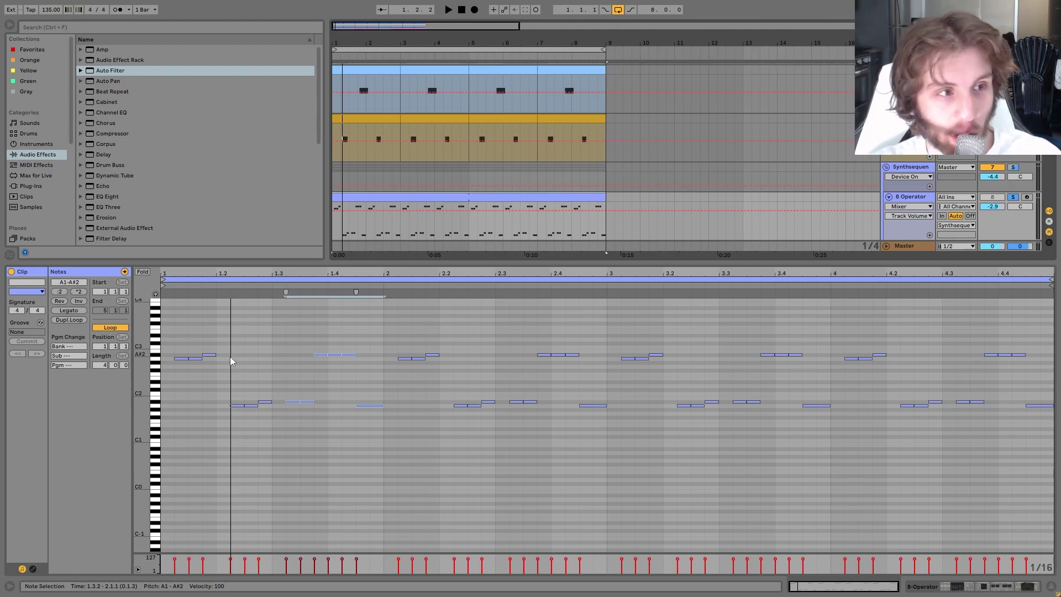
# Inspect Operator's oscillators A through D, including oscillator A's harmonic spectrum.
pyautogui.click(920, 588)
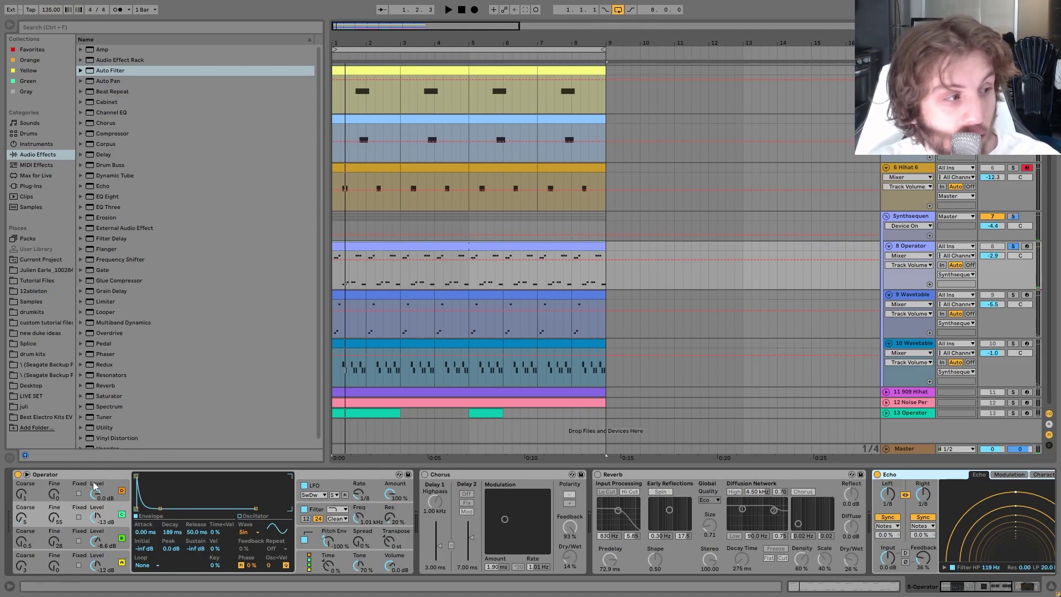
pyautogui.click(115, 547)
pyautogui.click(115, 563)
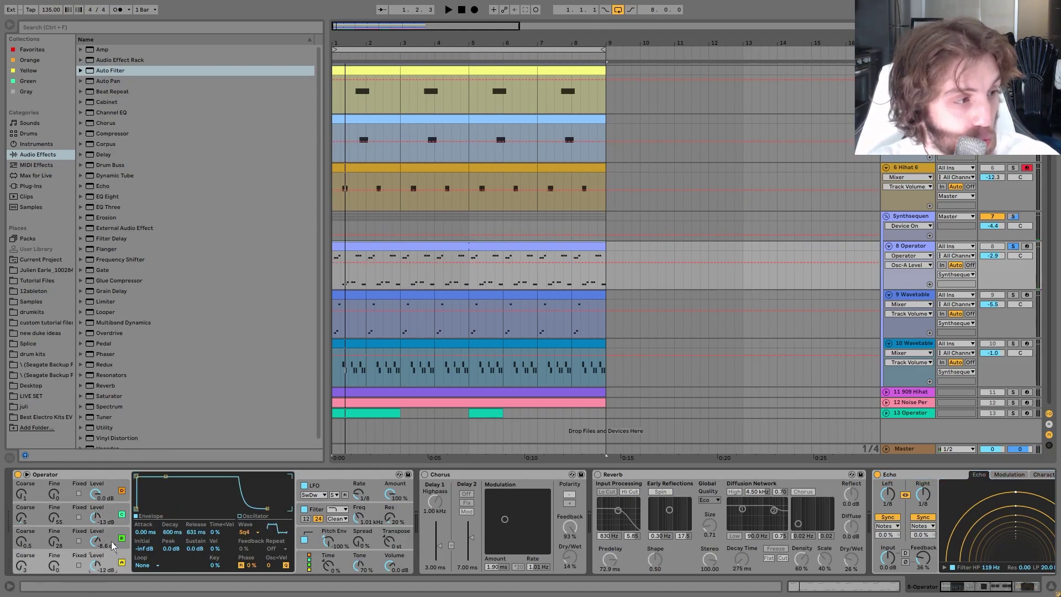
pyautogui.click(249, 533)
pyautogui.click(252, 532)
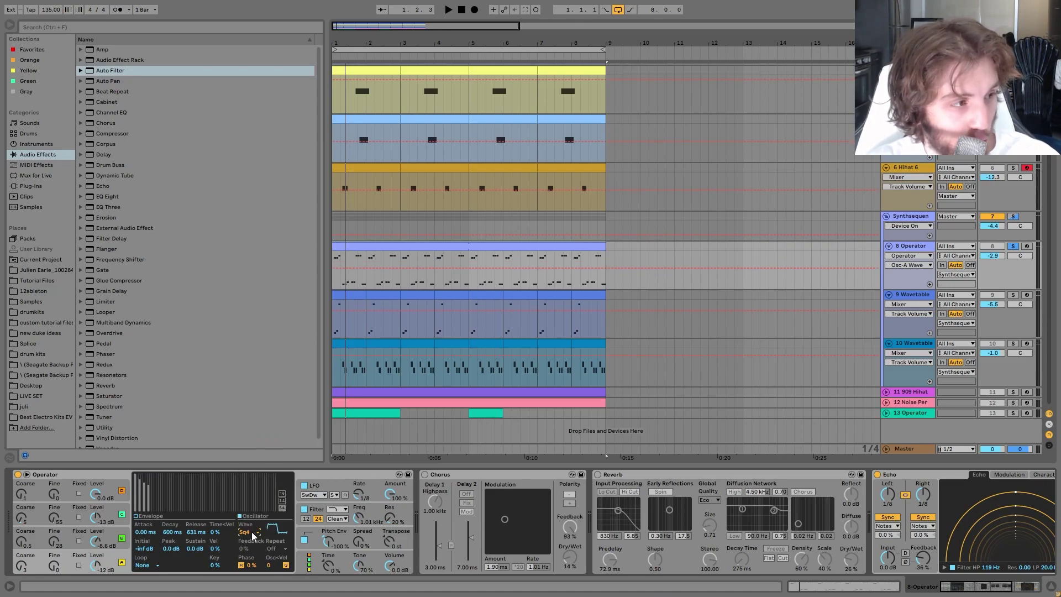
pyautogui.click(98, 540)
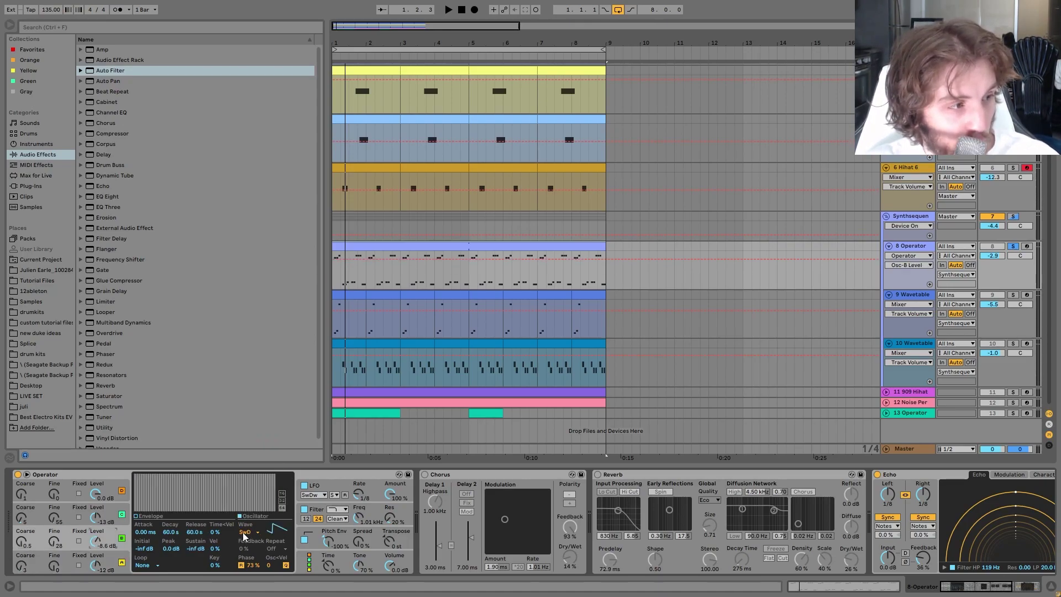
pyautogui.click(151, 517)
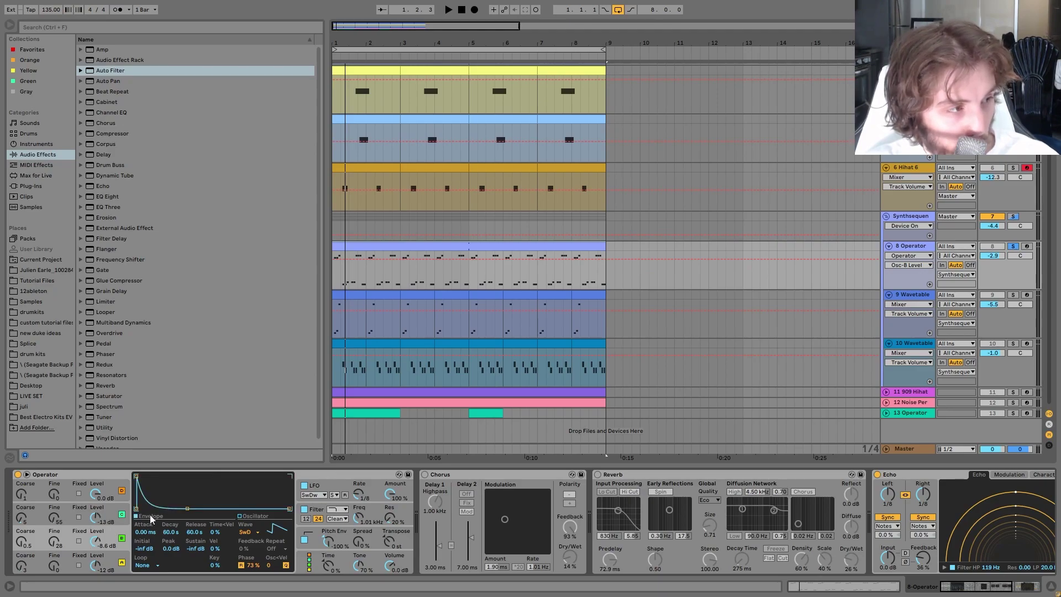
pyautogui.click(99, 511)
pyautogui.click(87, 494)
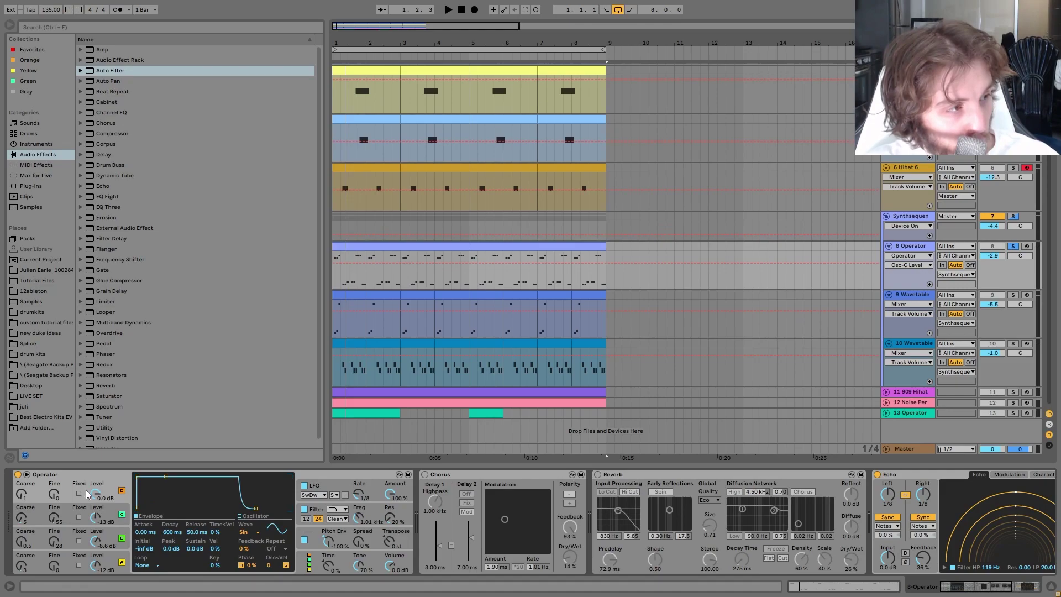
pyautogui.click(111, 513)
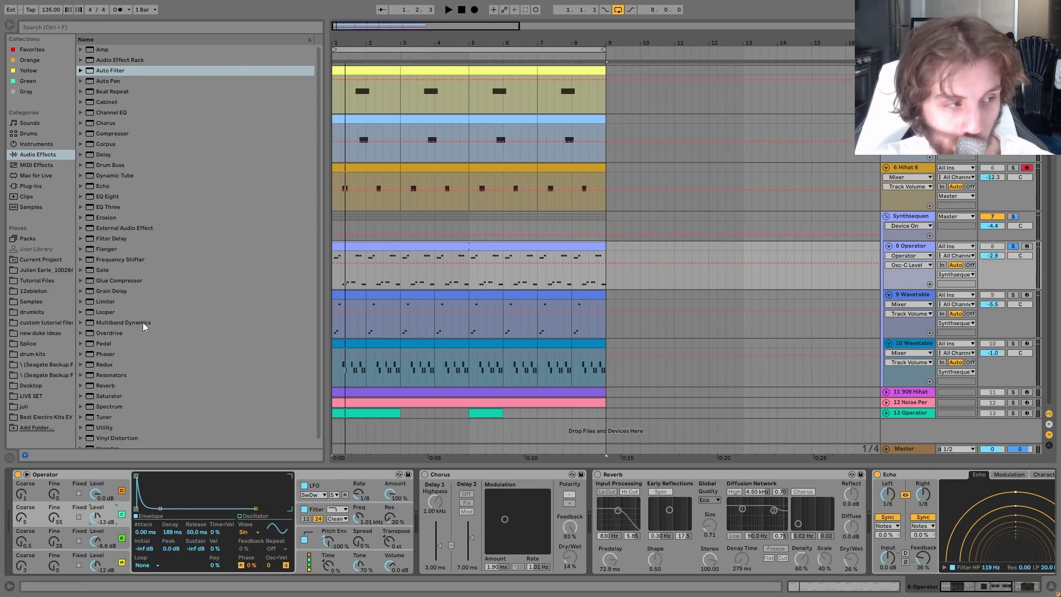
# Compare oscillator C off and on, then view the filter, pitch envelope and LFO settings.
pyautogui.press('space')
pyautogui.click(123, 515)
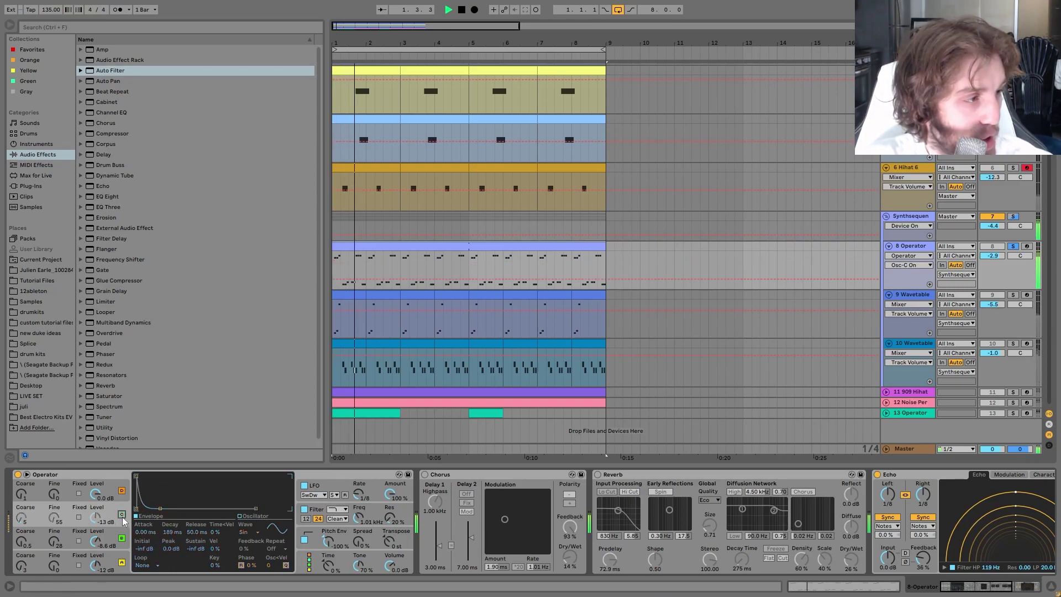
pyautogui.click(123, 515)
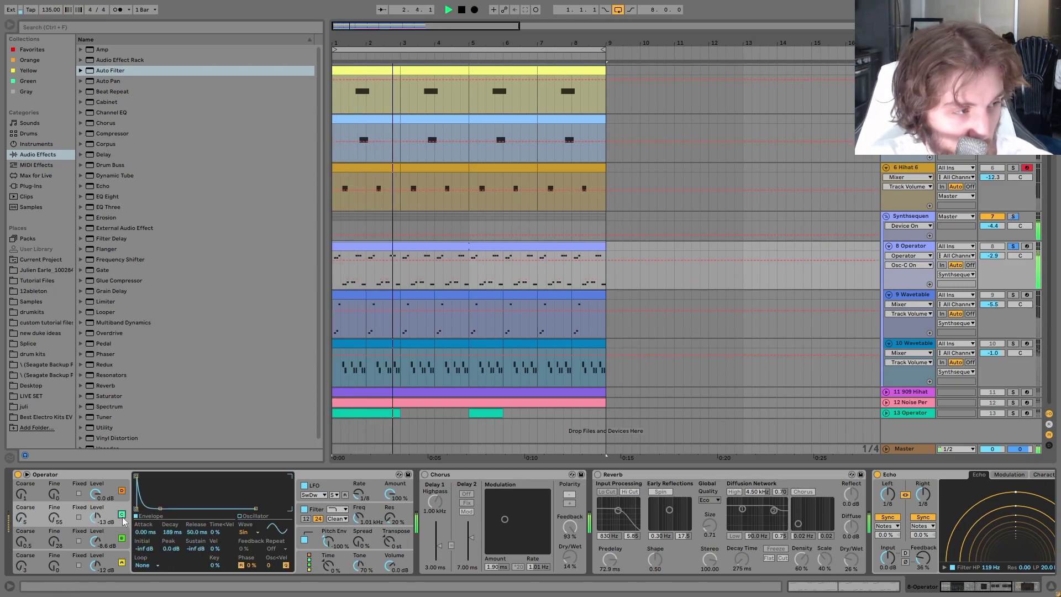
pyautogui.press('space')
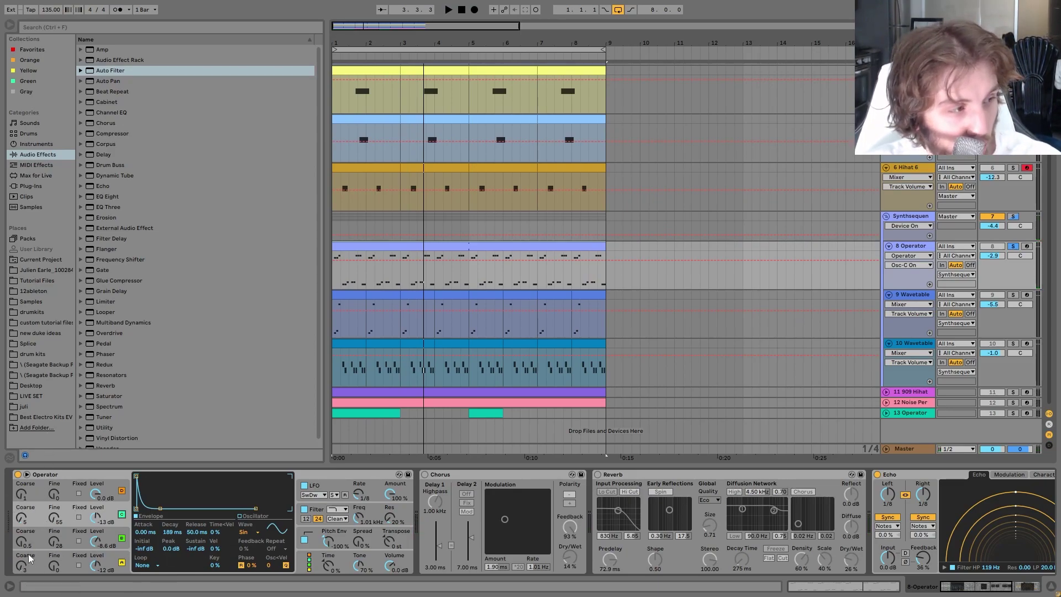
pyautogui.click(324, 512)
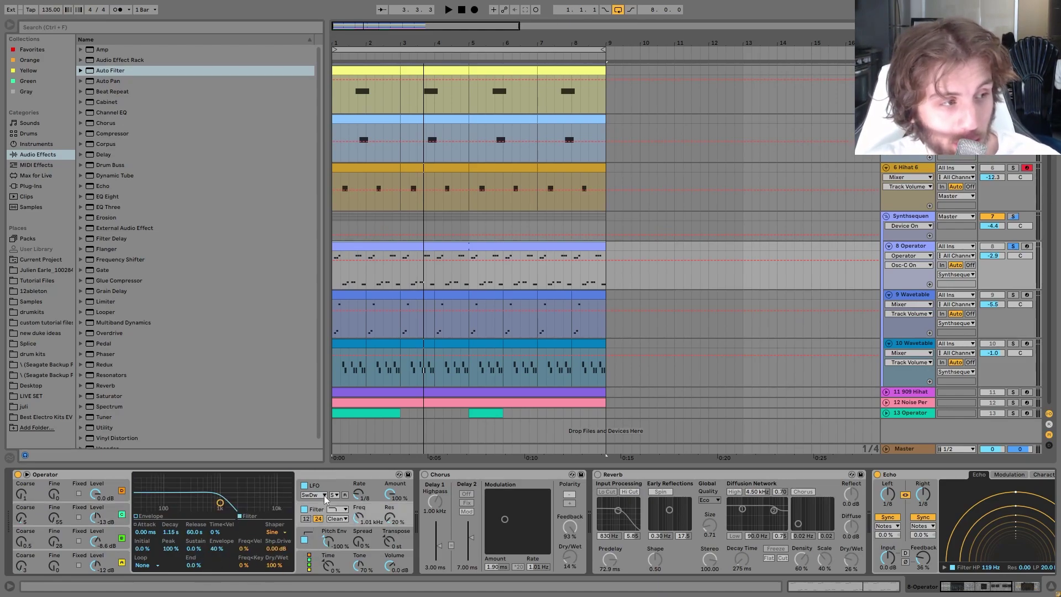
pyautogui.click(324, 539)
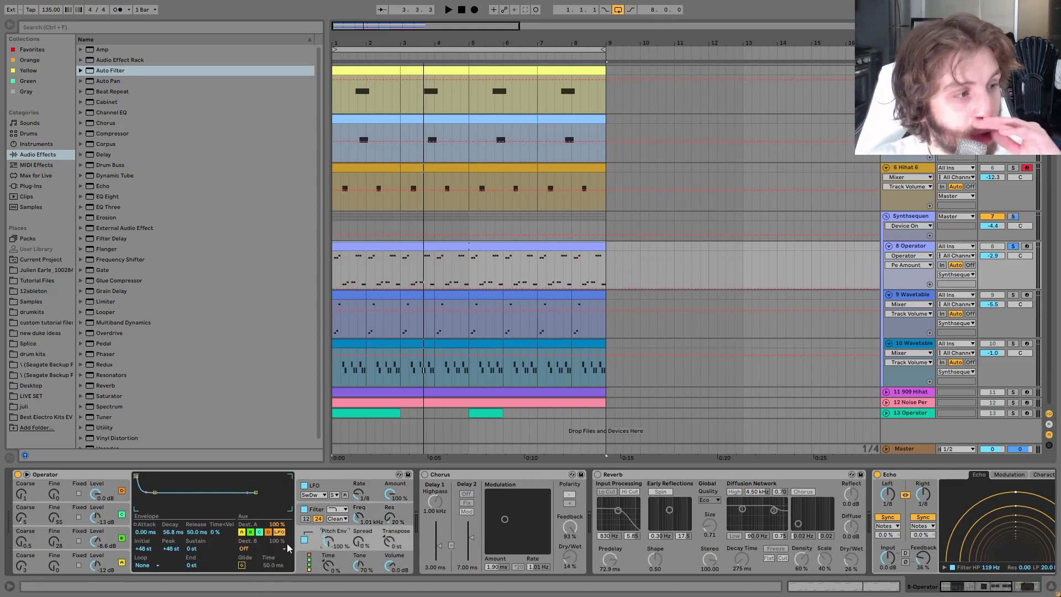
pyautogui.click(313, 489)
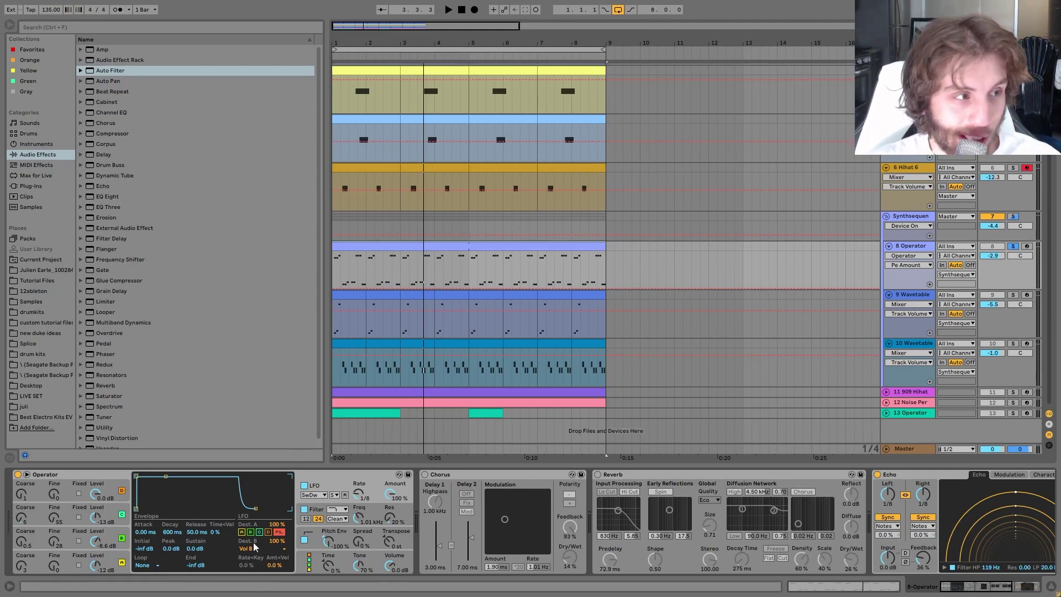
# Compare the Operator's LFO off and on during playback, leaving it enabled.
pyautogui.click(304, 485)
pyautogui.press('space')
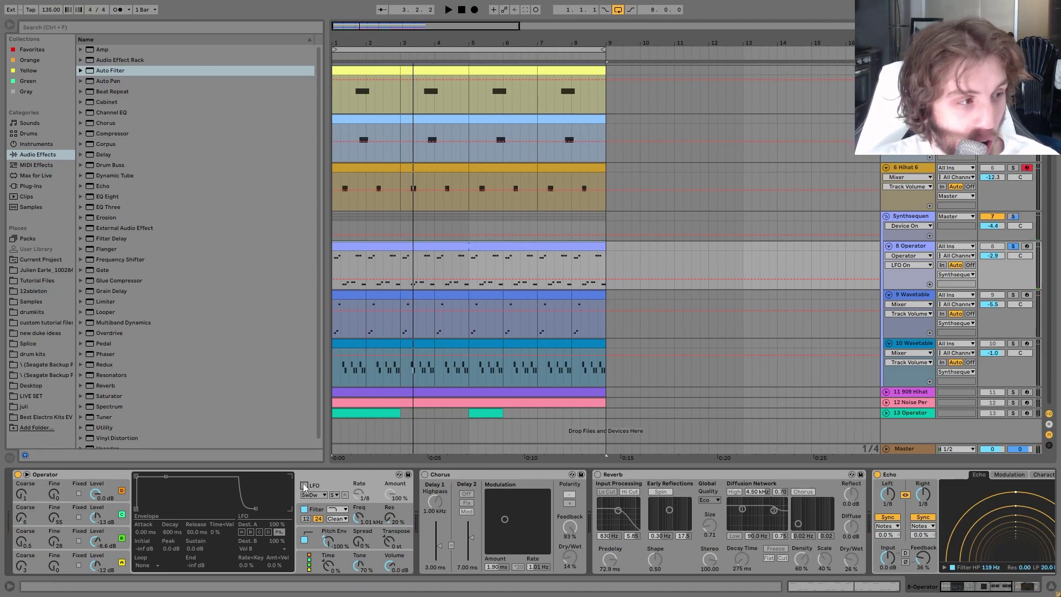
pyautogui.click(304, 485)
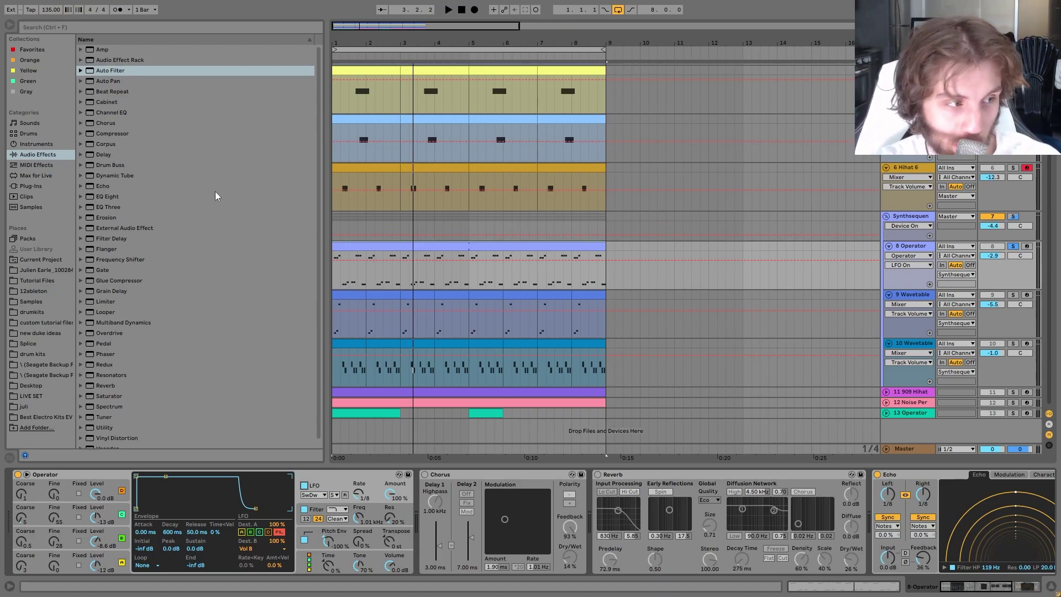
pyautogui.press('space')
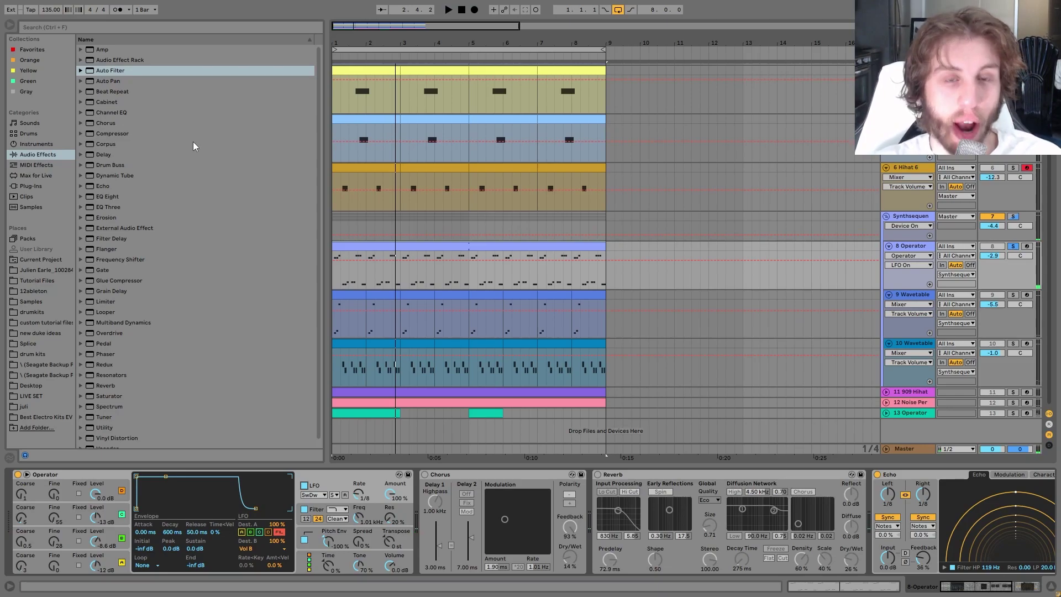
pyautogui.click(304, 486)
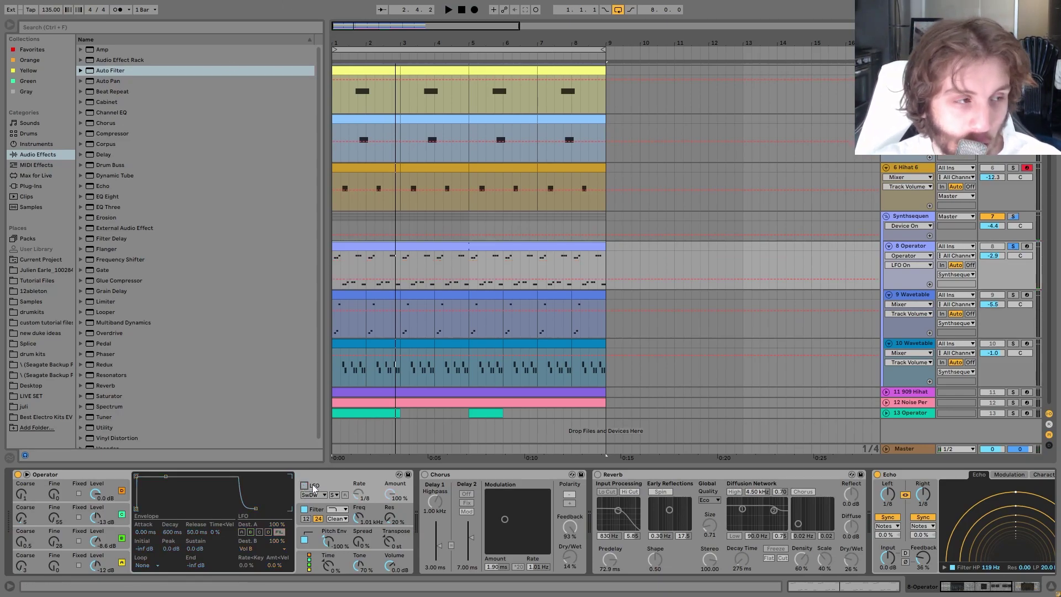
pyautogui.press('space')
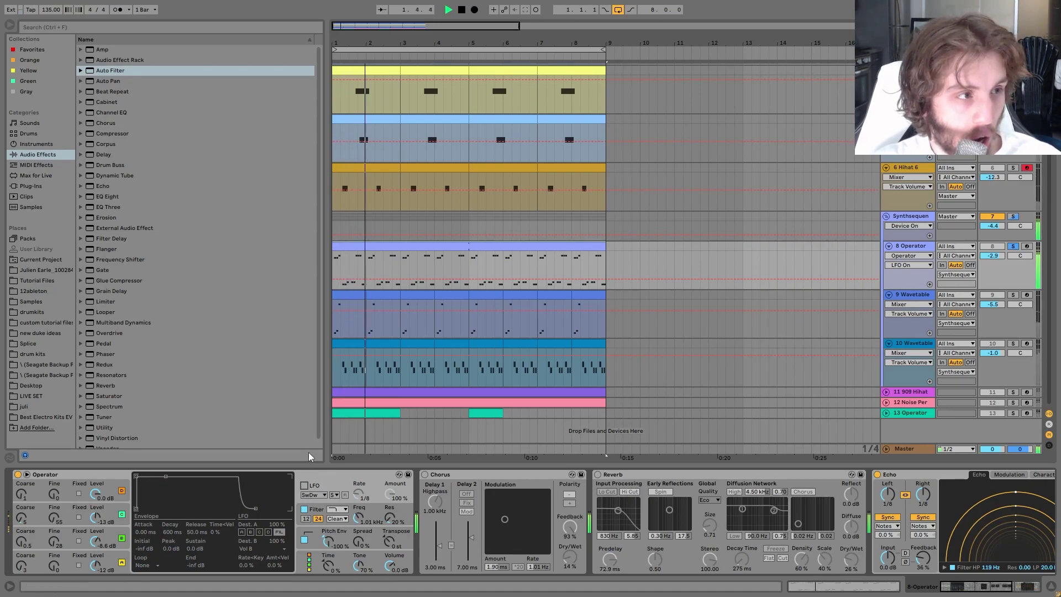
pyautogui.press('space')
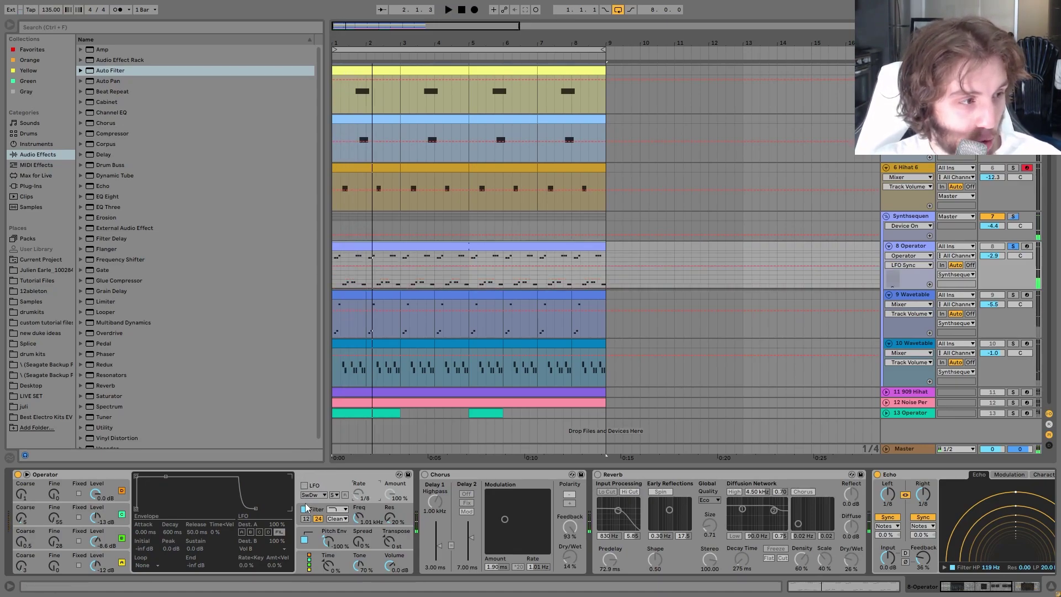
pyautogui.click(304, 485)
pyautogui.click(304, 485)
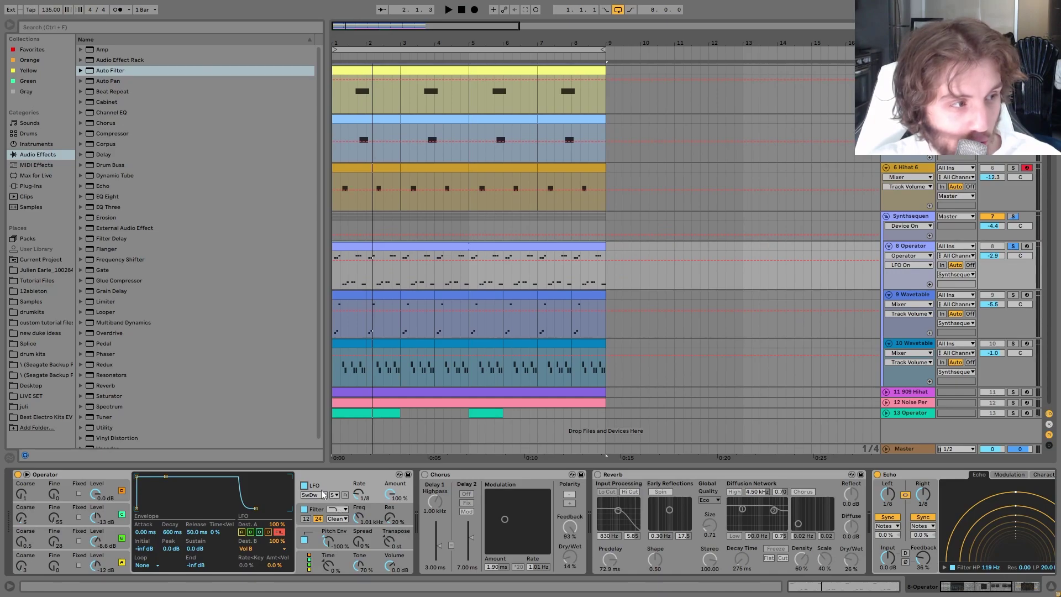
pyautogui.press('space')
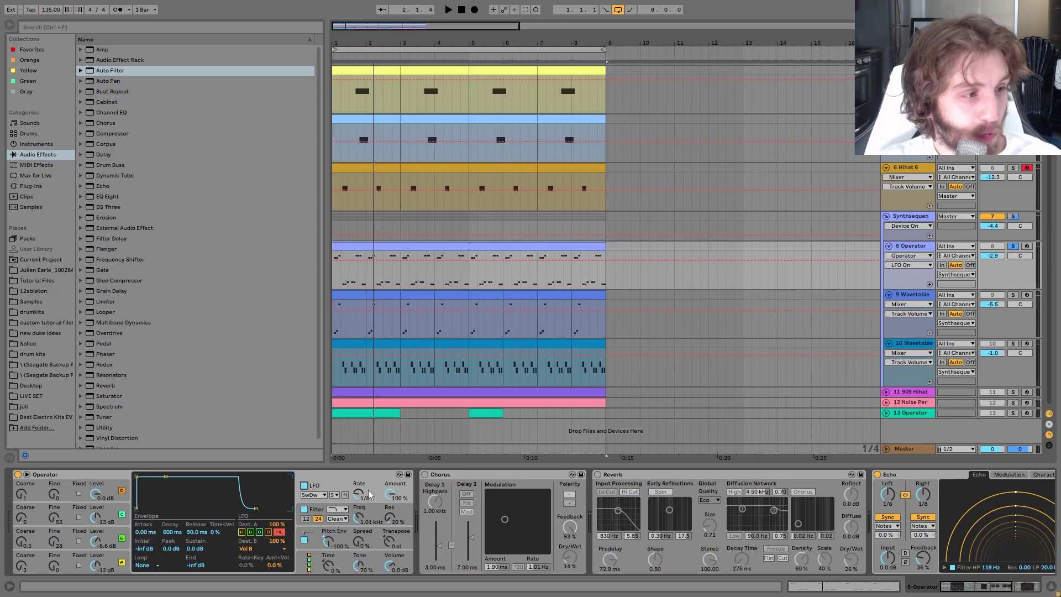
# Switch on the Chorus and Reverb effects on the 8 Operator chain while playing.
pyautogui.click(424, 474)
pyautogui.press('space')
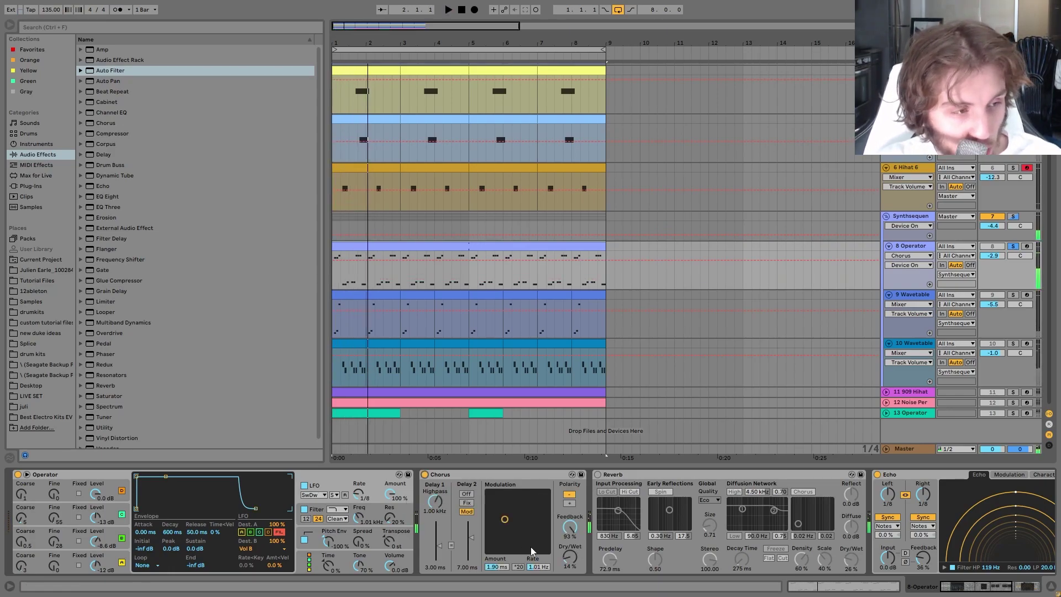
pyautogui.click(597, 474)
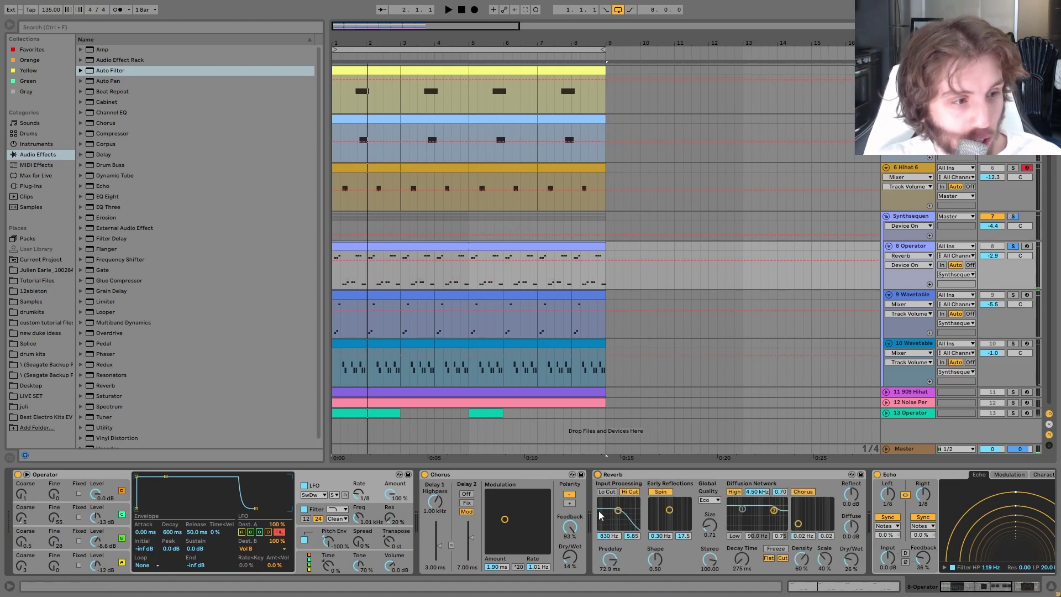
pyautogui.scroll(-5, 589, 522)
pyautogui.scroll(-3, 589, 524)
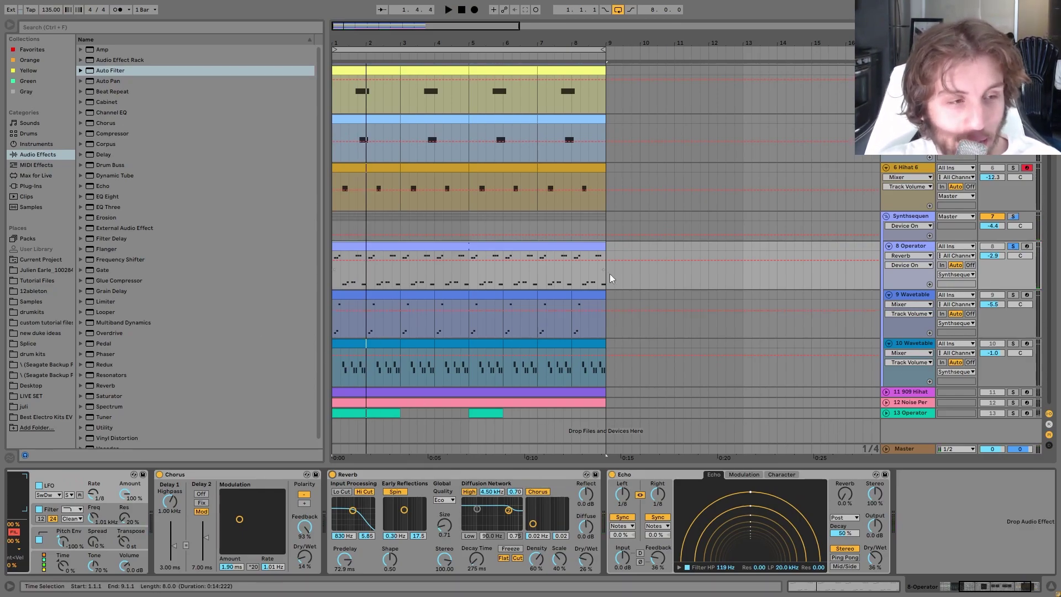
# Solo the 10 Wavetable track and start playback.
pyautogui.click(931, 293)
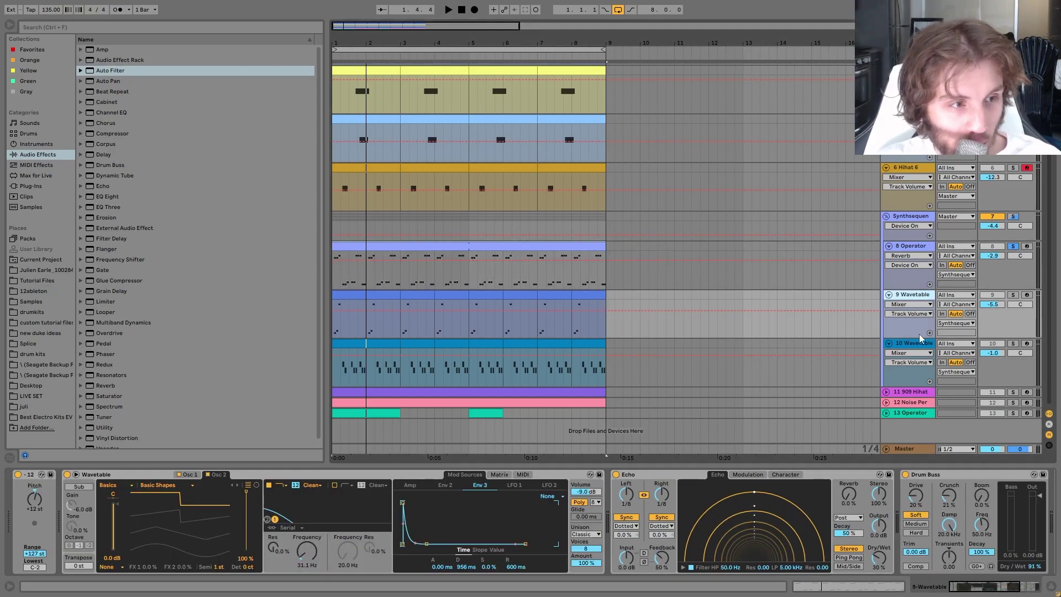
pyautogui.click(929, 347)
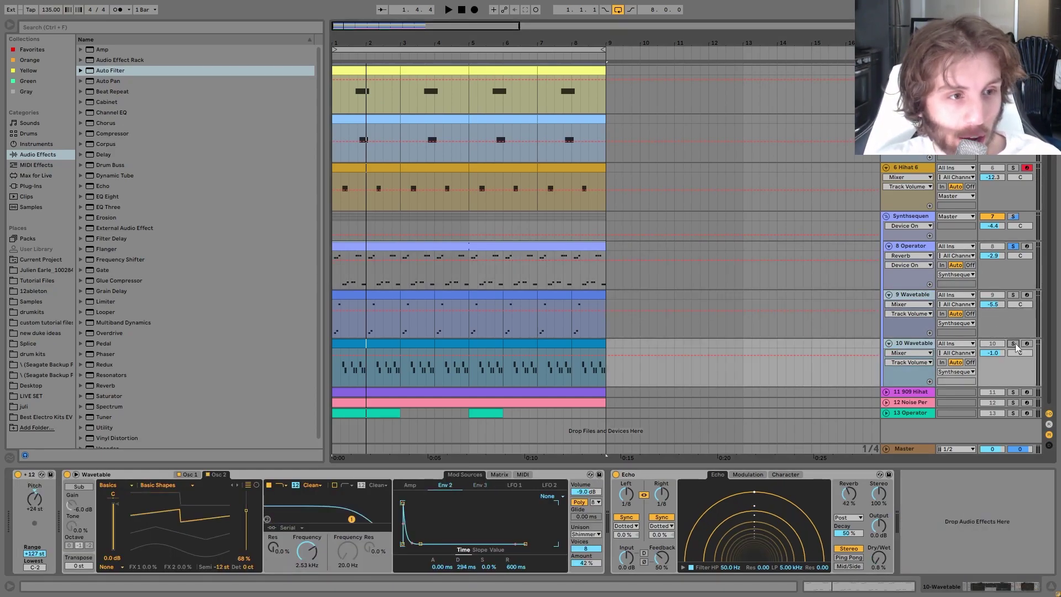
pyautogui.click(1014, 344)
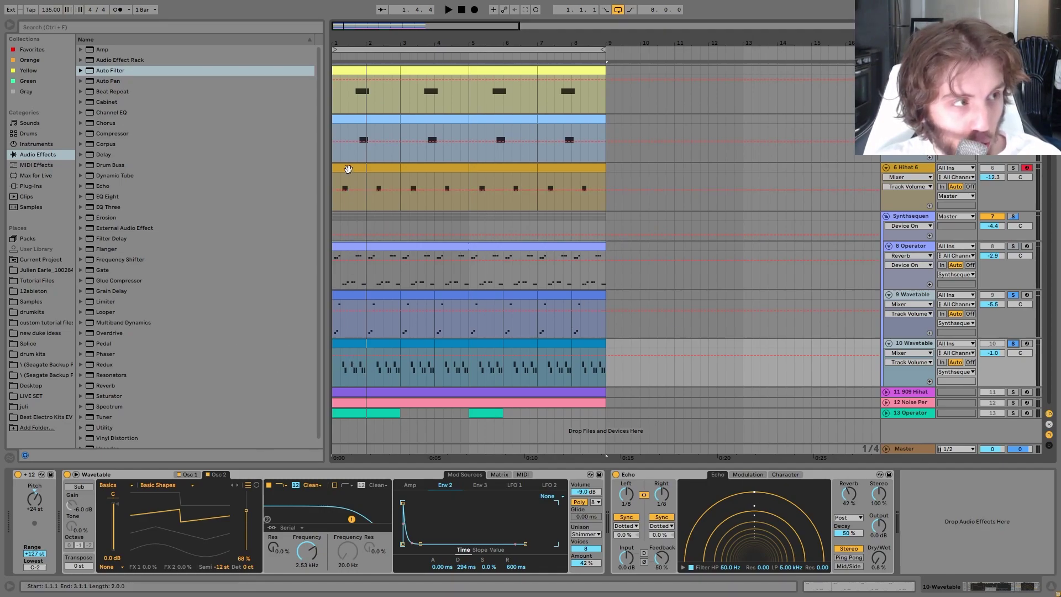
pyautogui.press('space')
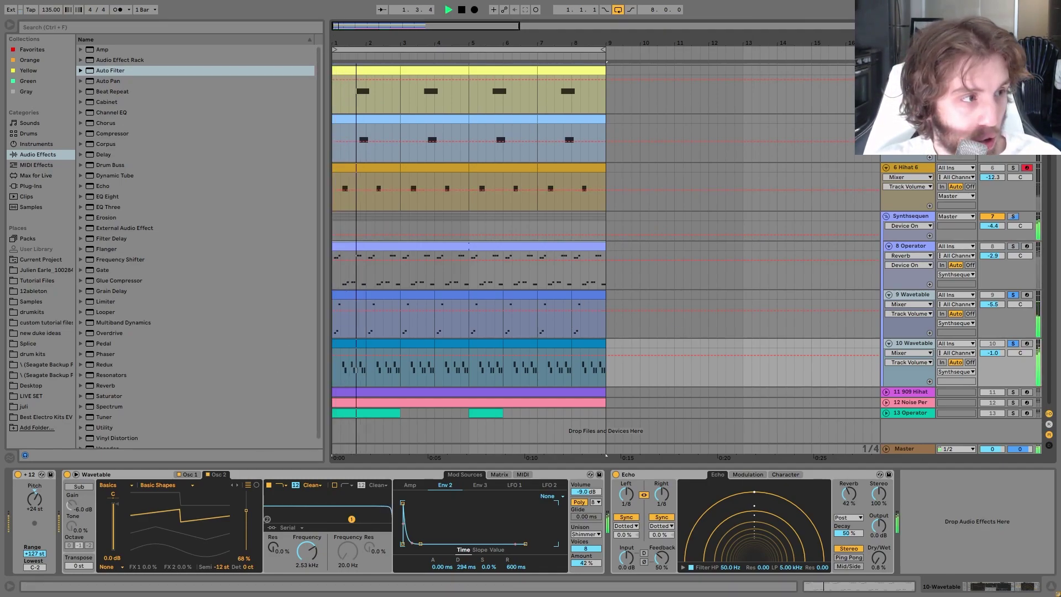
# Zoom in on the first bars and play from track 10's first clip.
pyautogui.press('+')
pyautogui.press('+')
pyautogui.press('space')
pyautogui.click(377, 332)
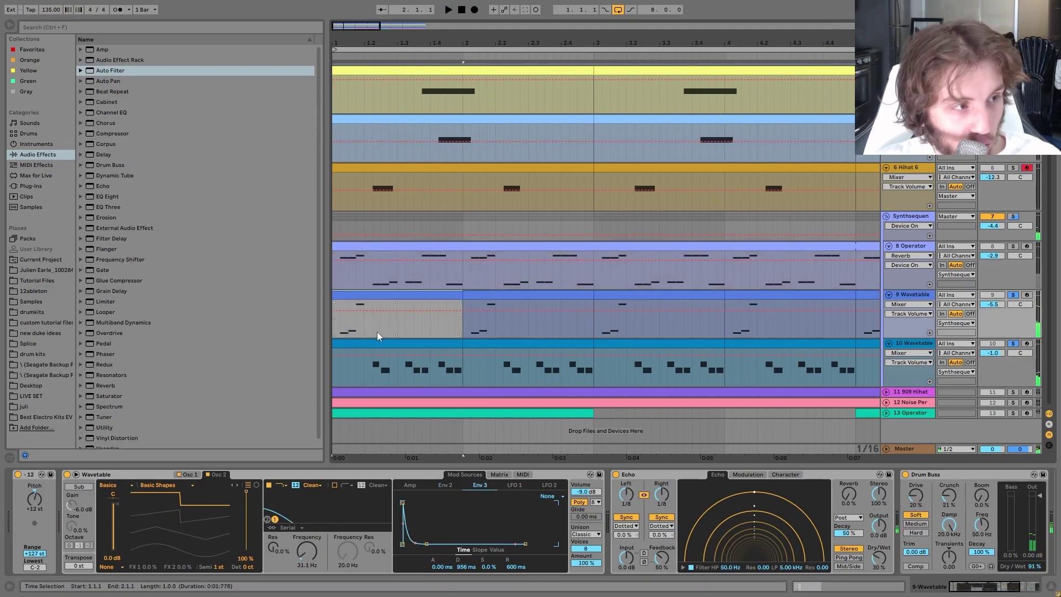
pyautogui.click(407, 370)
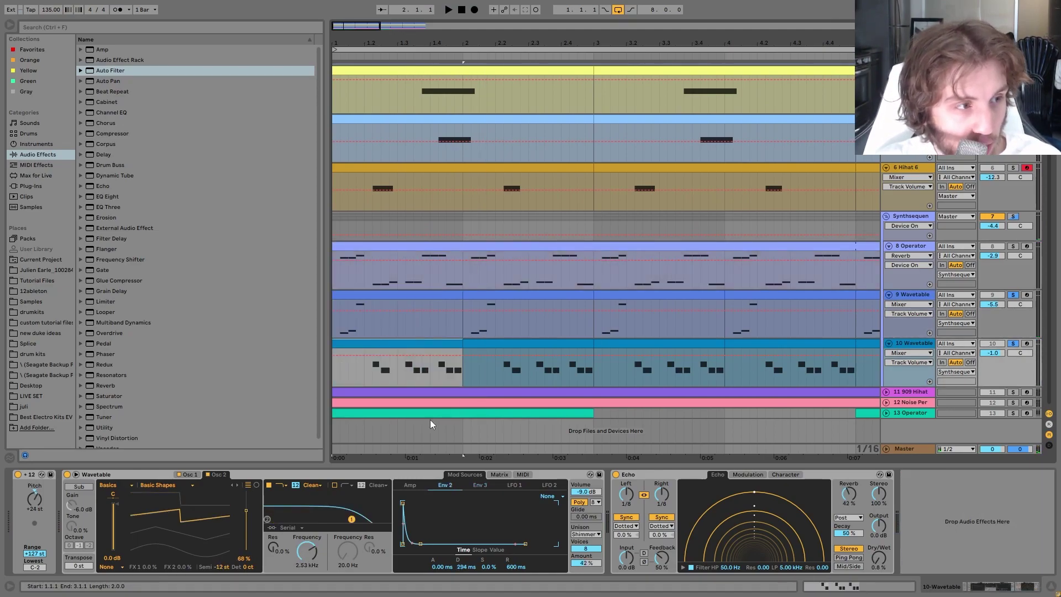
pyautogui.press('space')
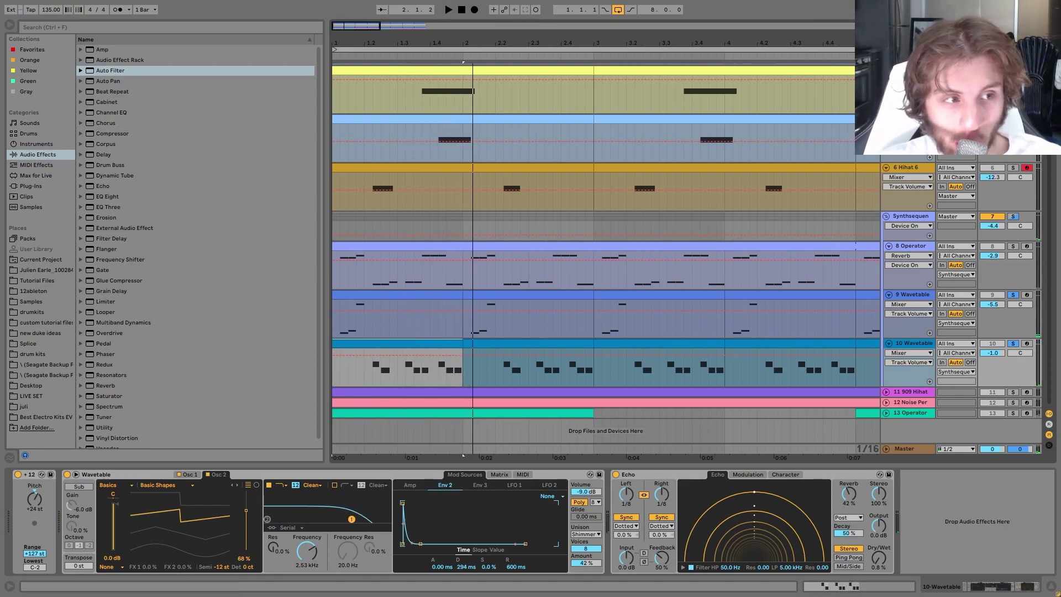
# Briefly solo track 8 Operator alongside it, unsolo it, then select track 9 Wavetable.
pyautogui.click(1013, 246)
pyautogui.press('space')
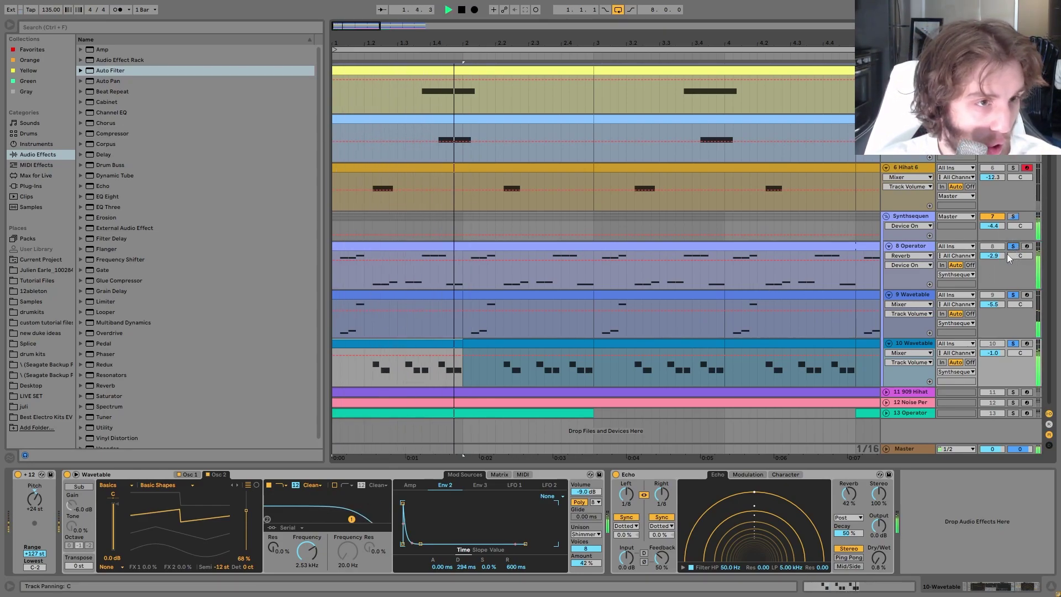
pyautogui.click(1013, 247)
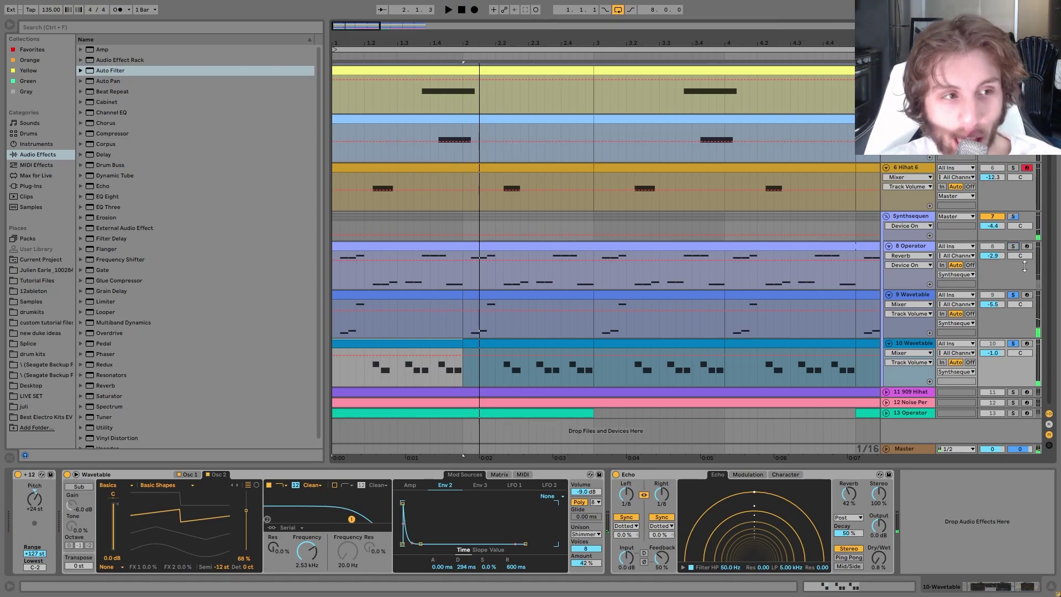
pyautogui.click(901, 294)
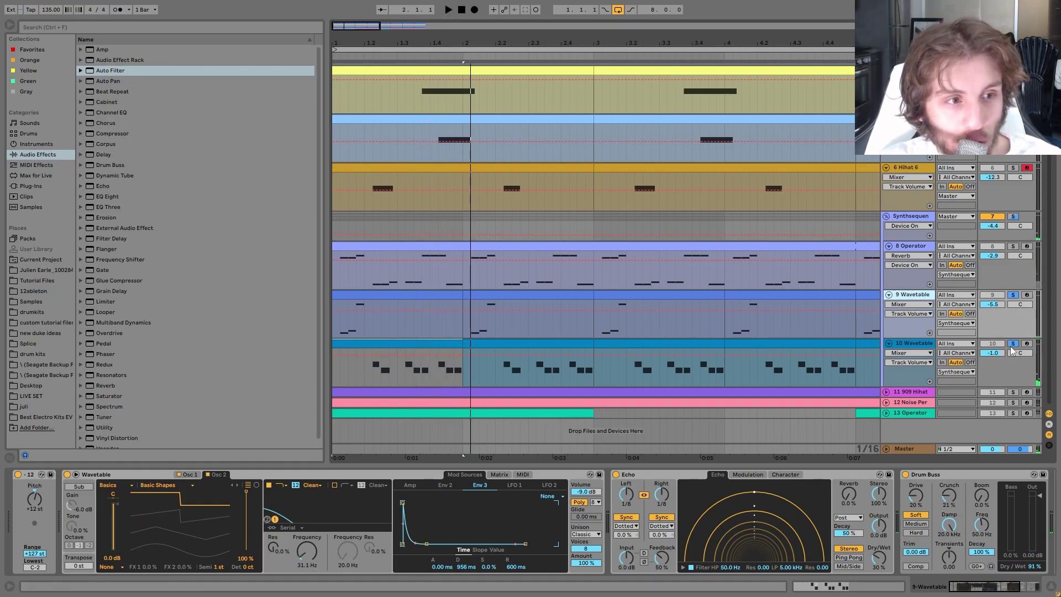
# Inspect the notes in the first clips of tracks 9 and 10, then return to track 9's devices.
pyautogui.doubleClick(362, 294)
pyautogui.click(298, 494)
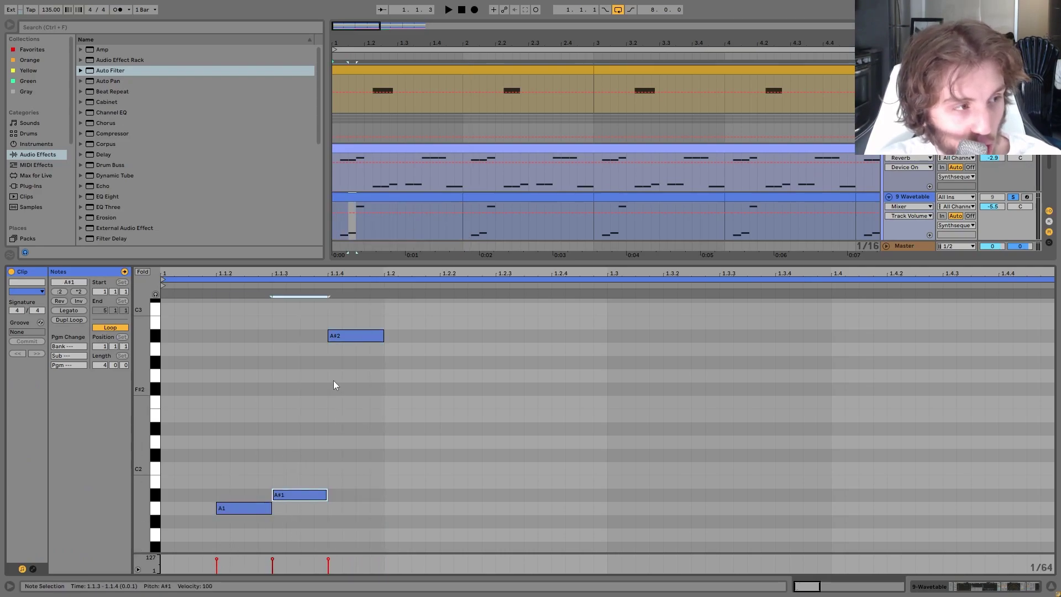
pyautogui.hotkey('shift', 'Tab')
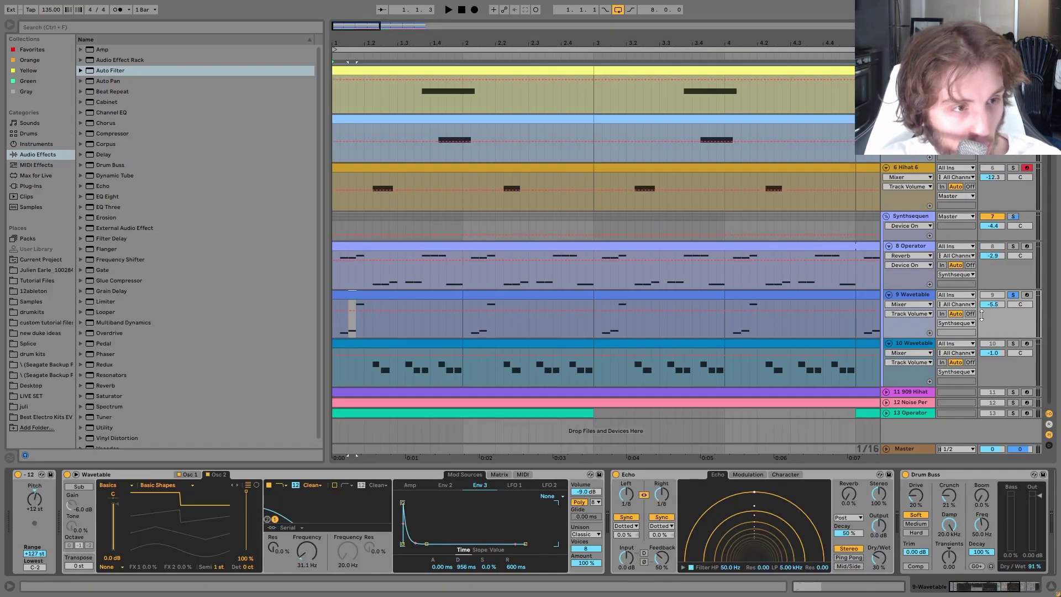
pyautogui.doubleClick(406, 342)
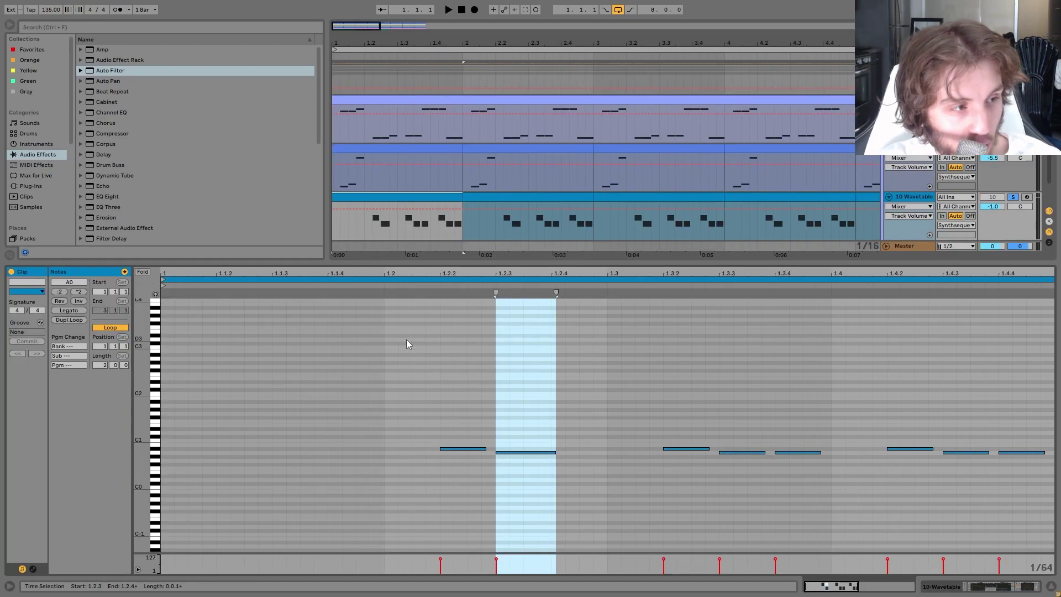
pyautogui.moveTo(436, 429); pyautogui.dragTo(621, 525)
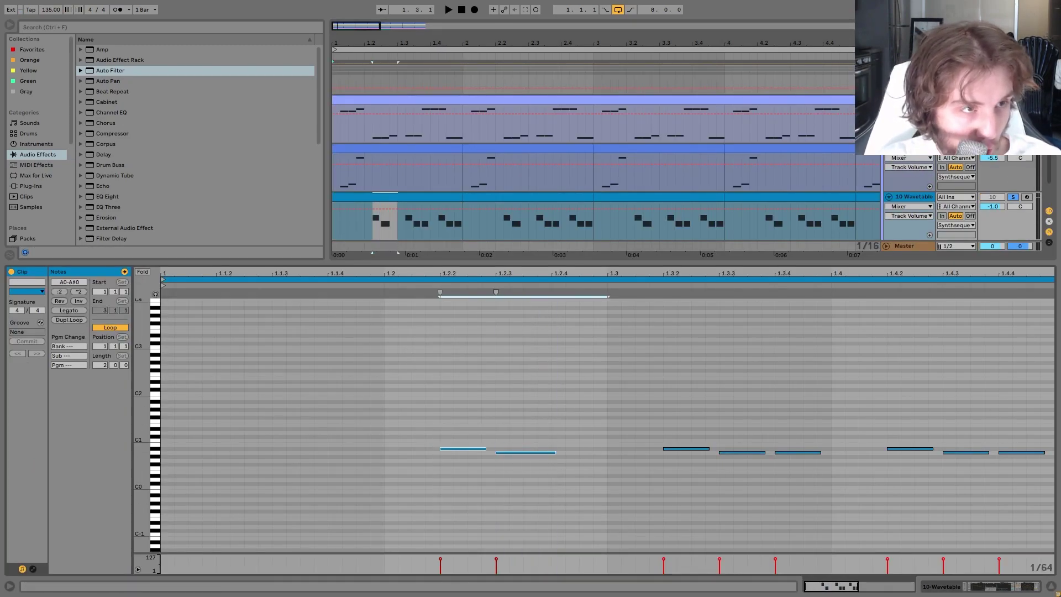
pyautogui.click(912, 148)
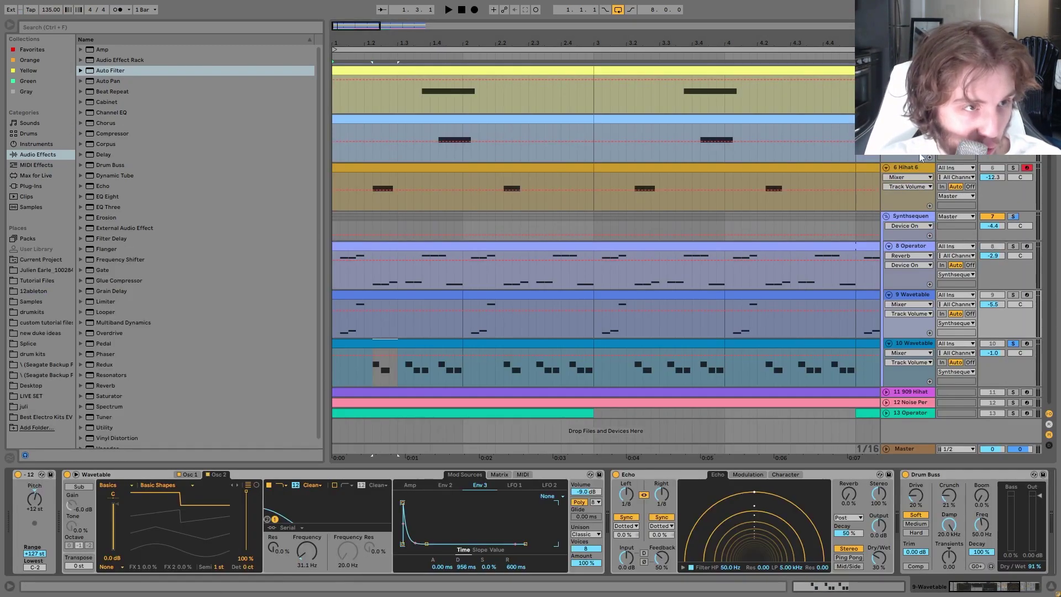
# Solo track 9 Wavetable instead of track 10 and play from its first clip.
pyautogui.click(1013, 296)
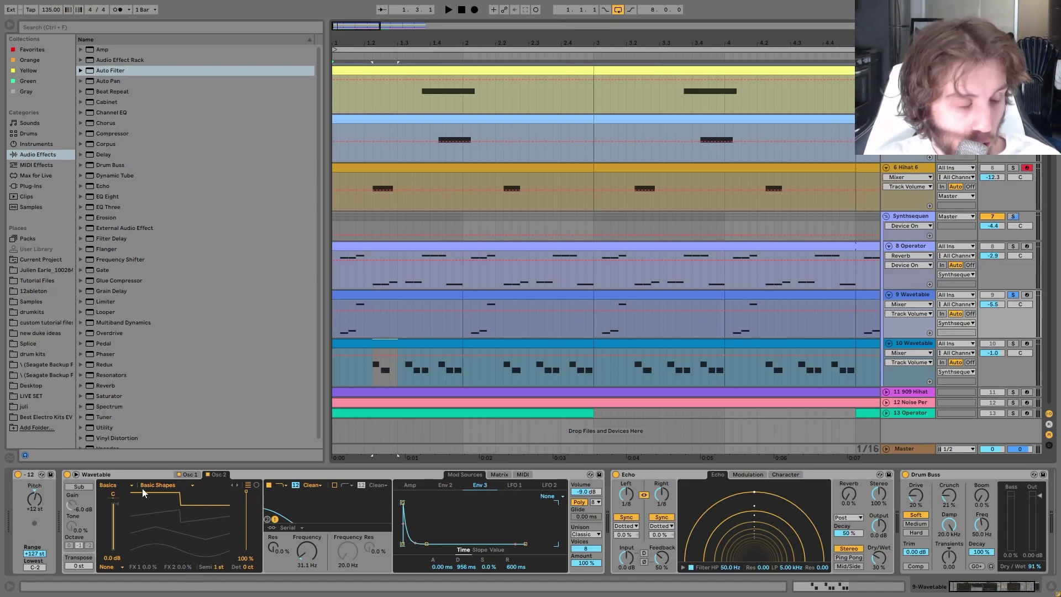
pyautogui.click(371, 300)
pyautogui.press('space')
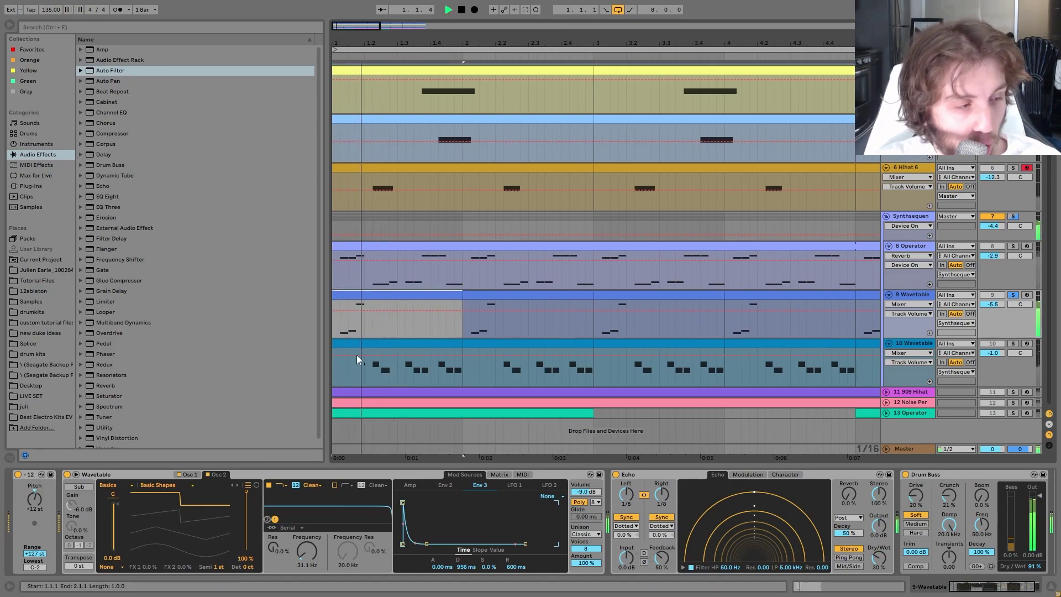
pyautogui.press('space')
# Set the Matrix Amp amount on Filter 1 Freq to 0 and view Env 3 (956 ms decay, 600 ms release).
pyautogui.click(498, 475)
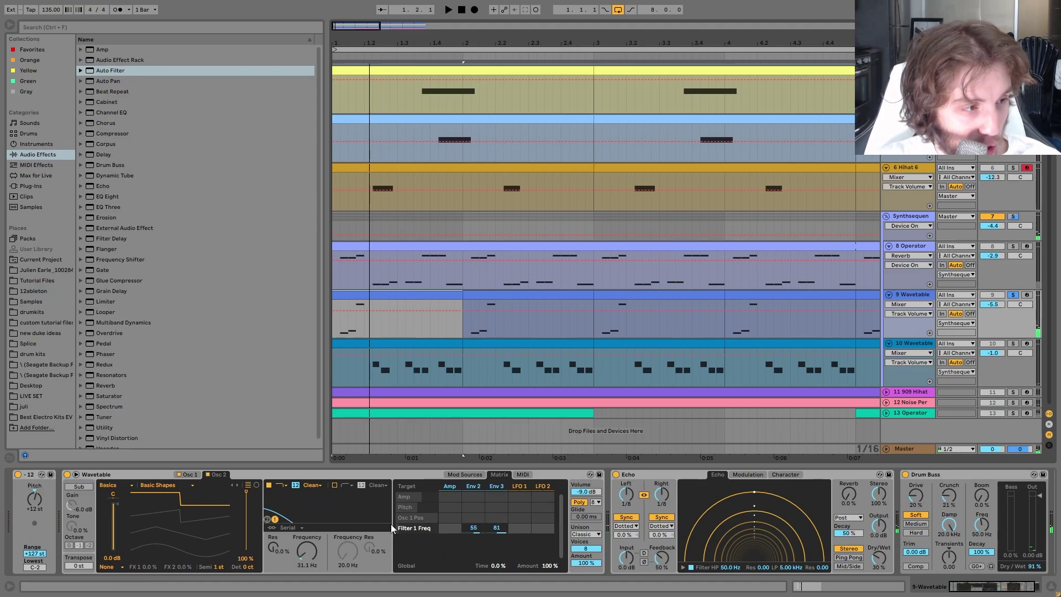
pyautogui.click(443, 529)
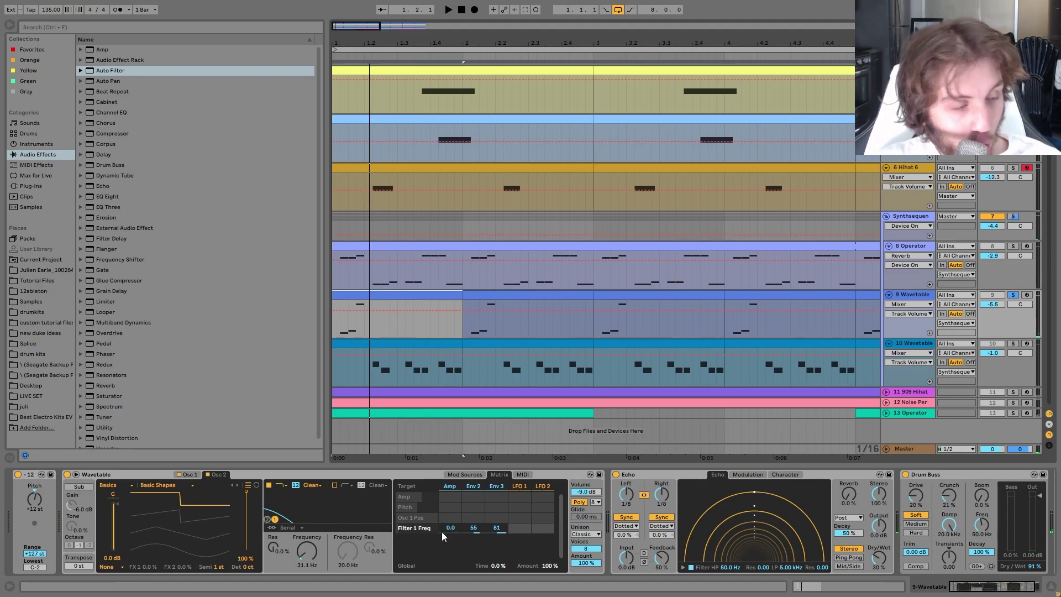
pyautogui.click(478, 482)
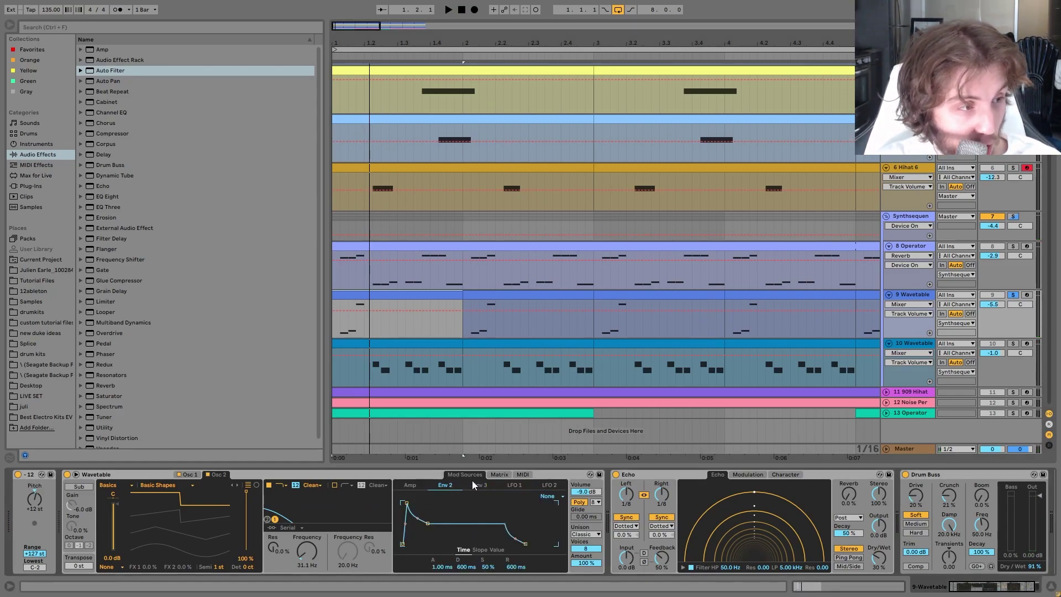
pyautogui.click(474, 485)
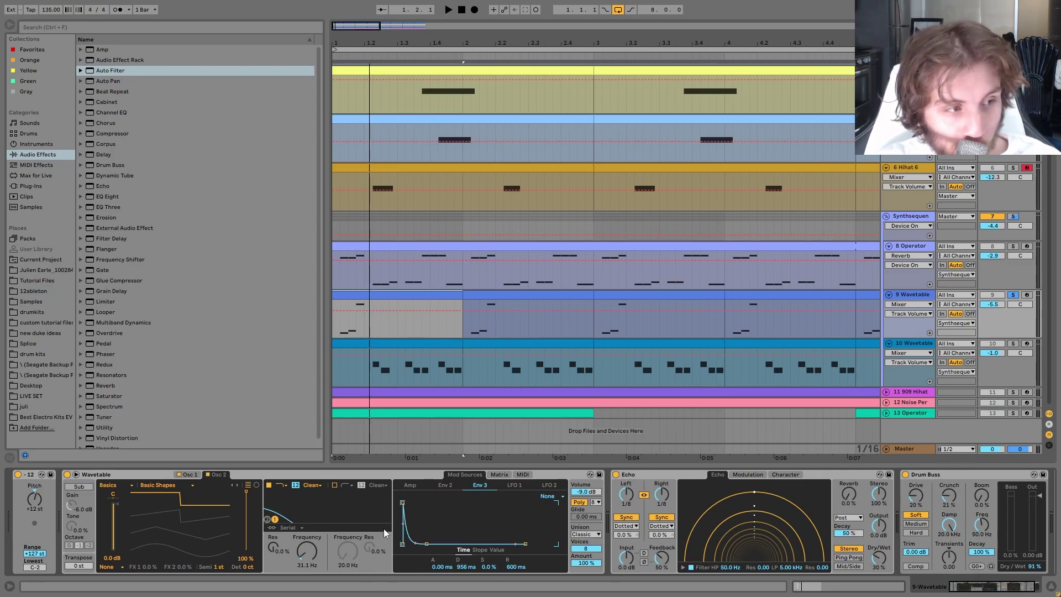
pyautogui.hscroll(3, 685, 522)
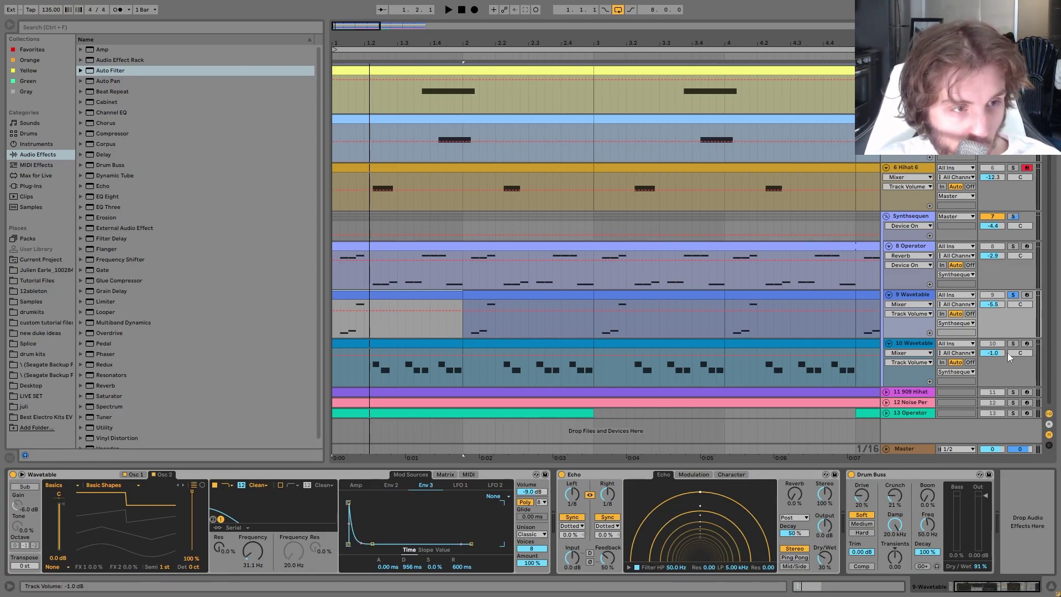
# Solo 10 Wavetable, play it, and check its Osc 1 and Osc 2 settings.
pyautogui.click(1019, 343)
pyautogui.click(364, 374)
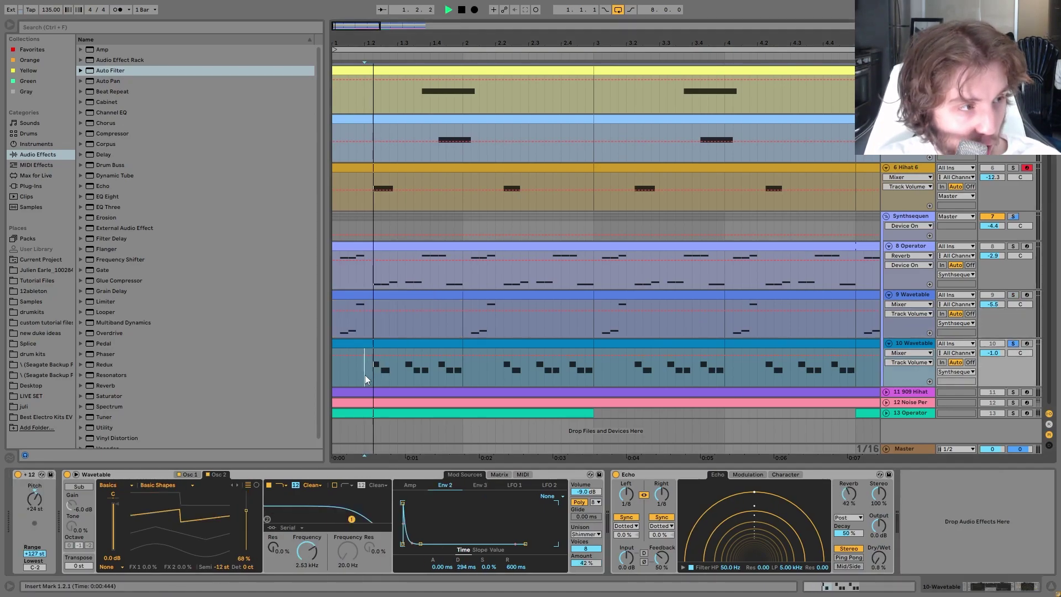
pyautogui.press('space')
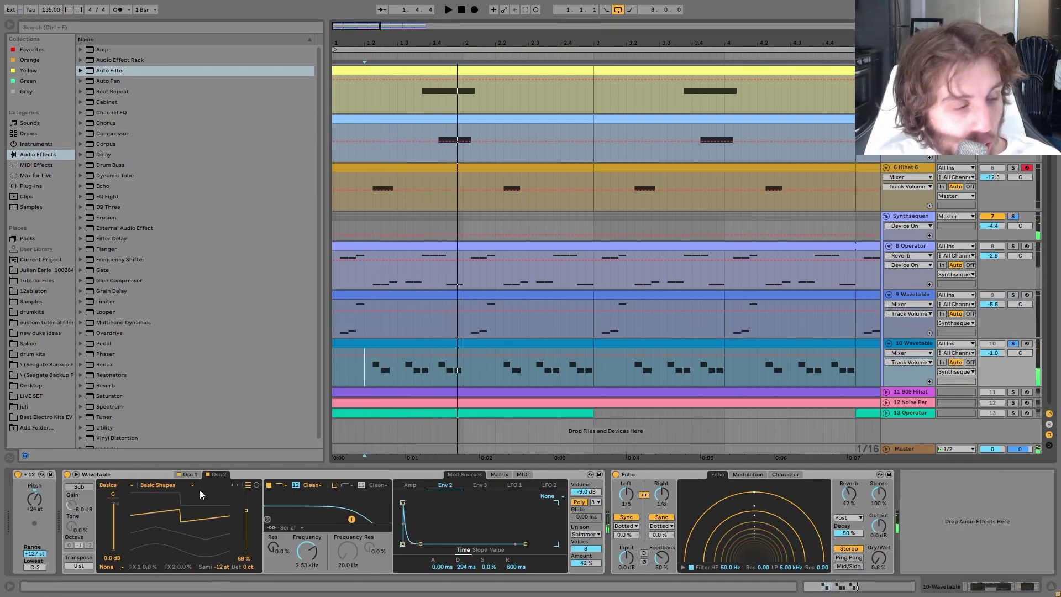
pyautogui.click(190, 474)
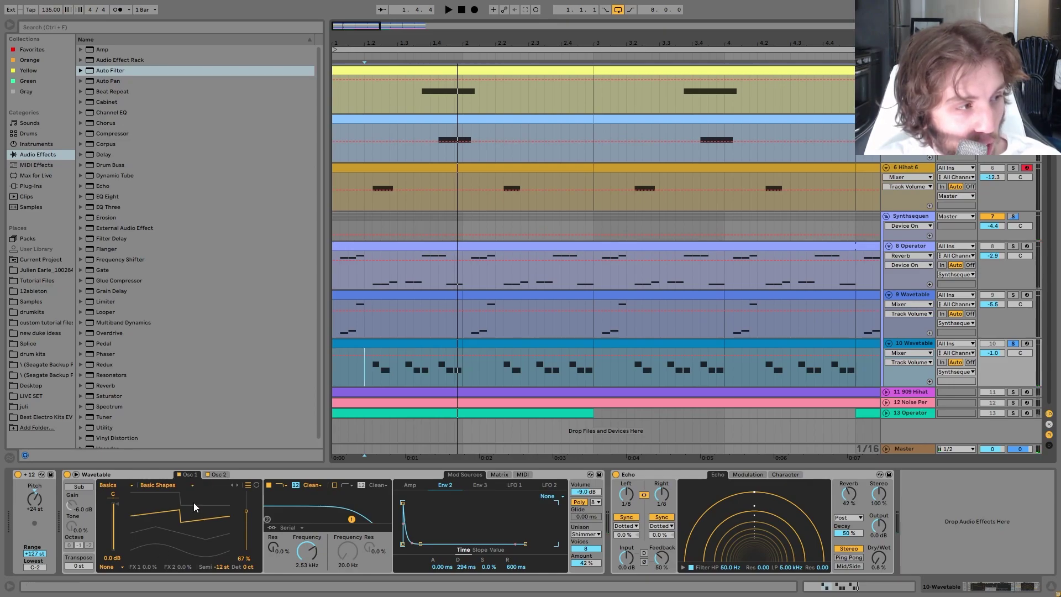
pyautogui.click(222, 474)
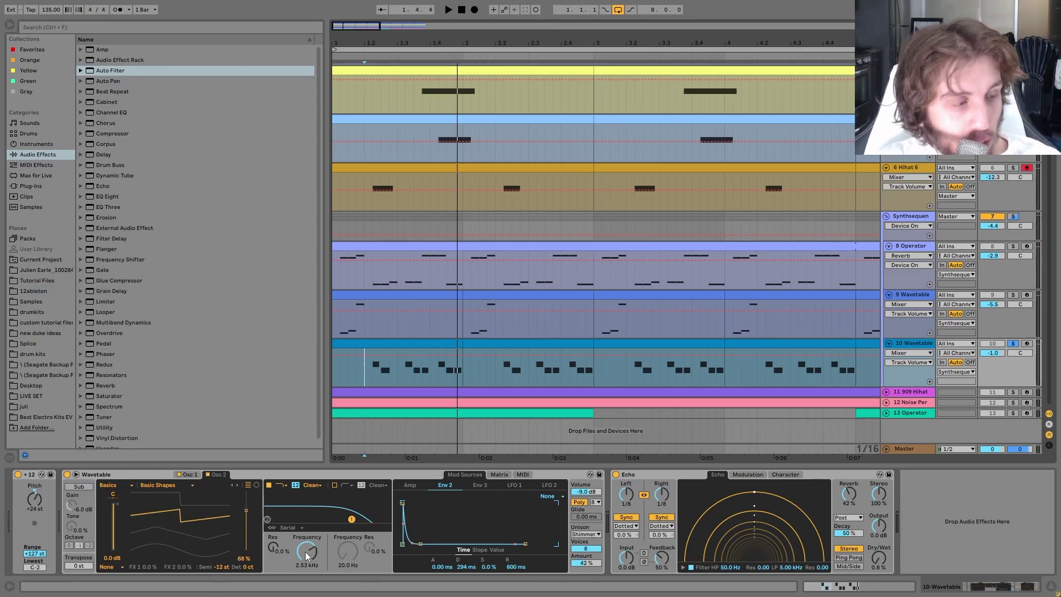
pyautogui.press('space')
# Check its modulation matrix while replaying, then solo the Synthsequence group and show its devices.
pyautogui.click(499, 474)
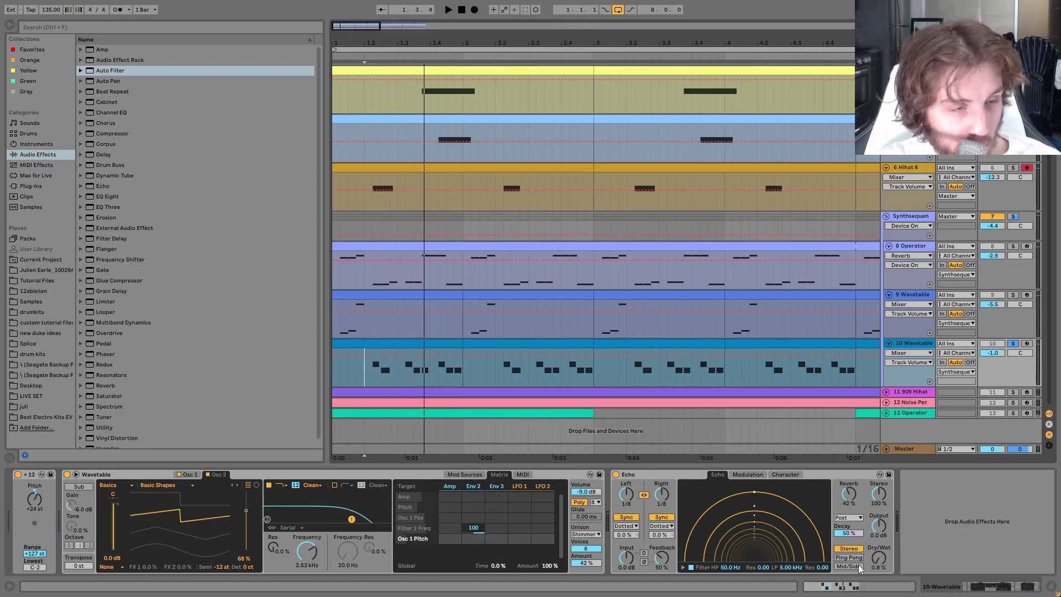
pyautogui.press('space')
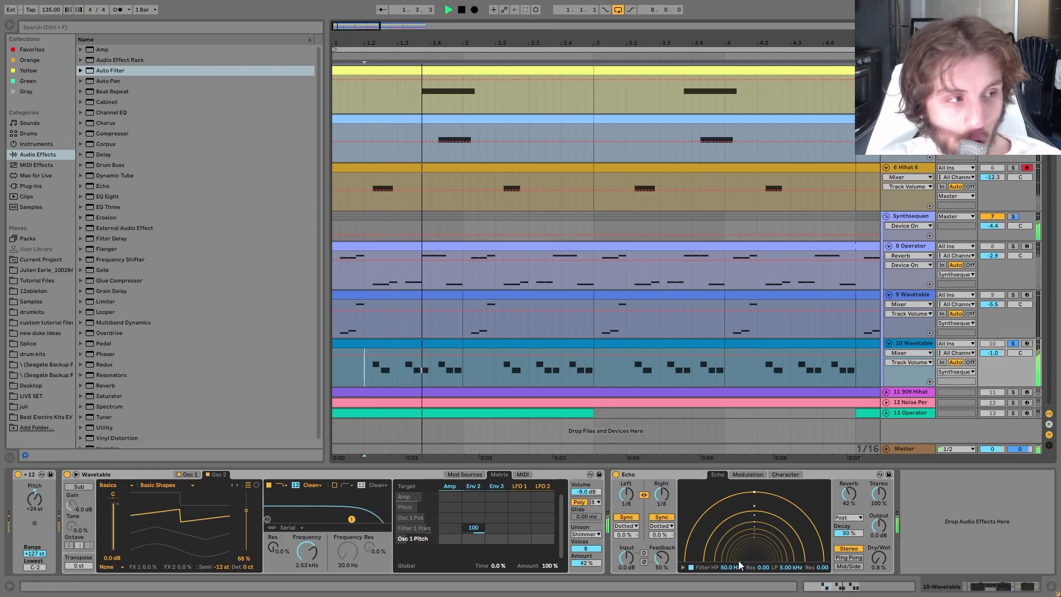
pyautogui.click(1012, 216)
pyautogui.click(932, 217)
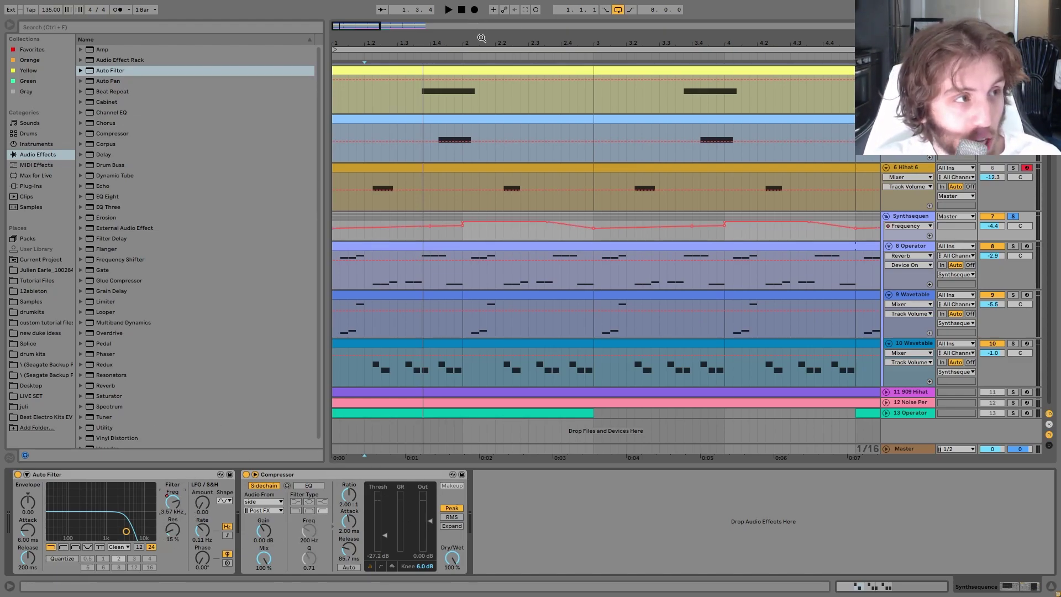
# Show Auto Filter Frequency automation and raise the bar 2 point to 19.9 kHz, then audition it.
pyautogui.click(176, 507)
pyautogui.press('-')
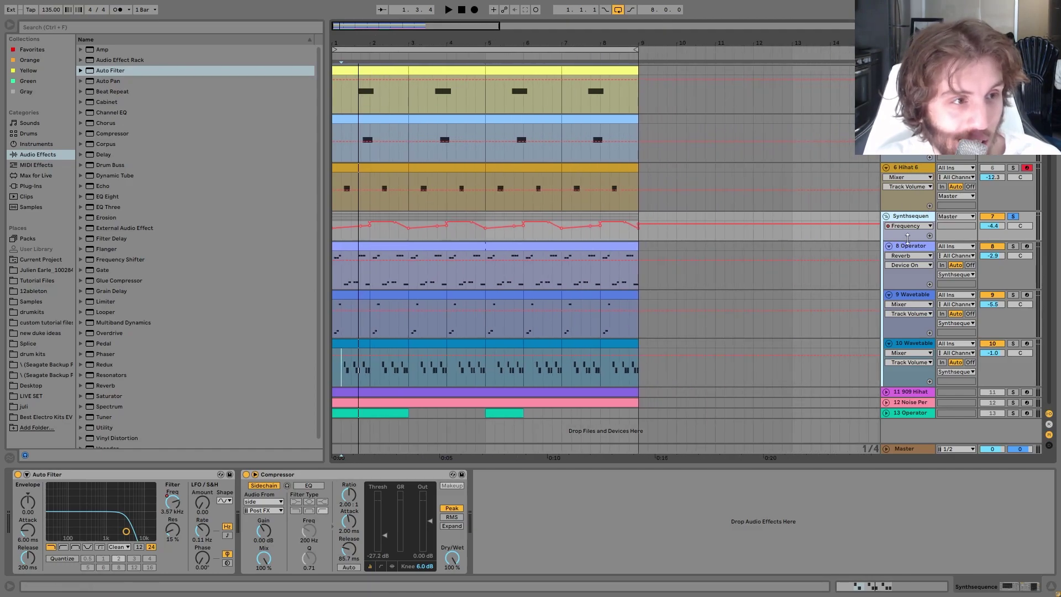
pyautogui.moveTo(921, 240); pyautogui.dragTo(921, 269)
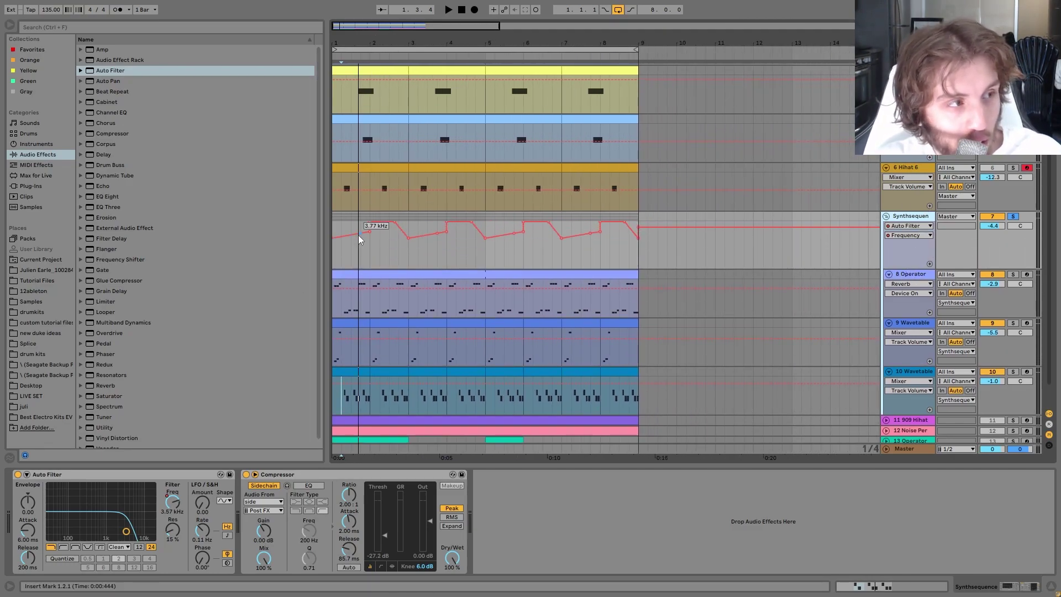
pyautogui.moveTo(364, 242); pyautogui.dragTo(376, 232)
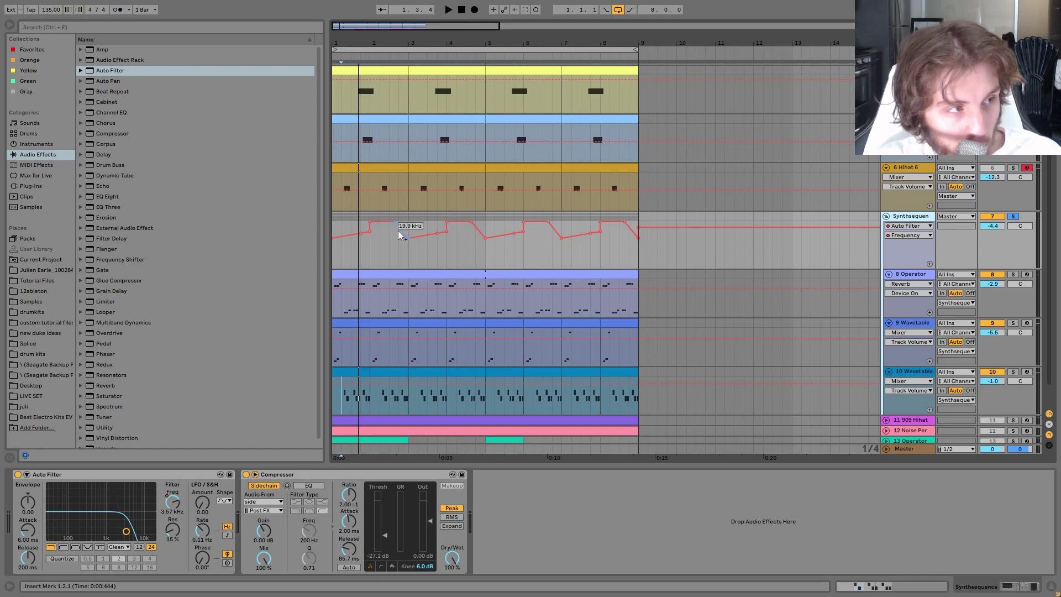
pyautogui.press('space')
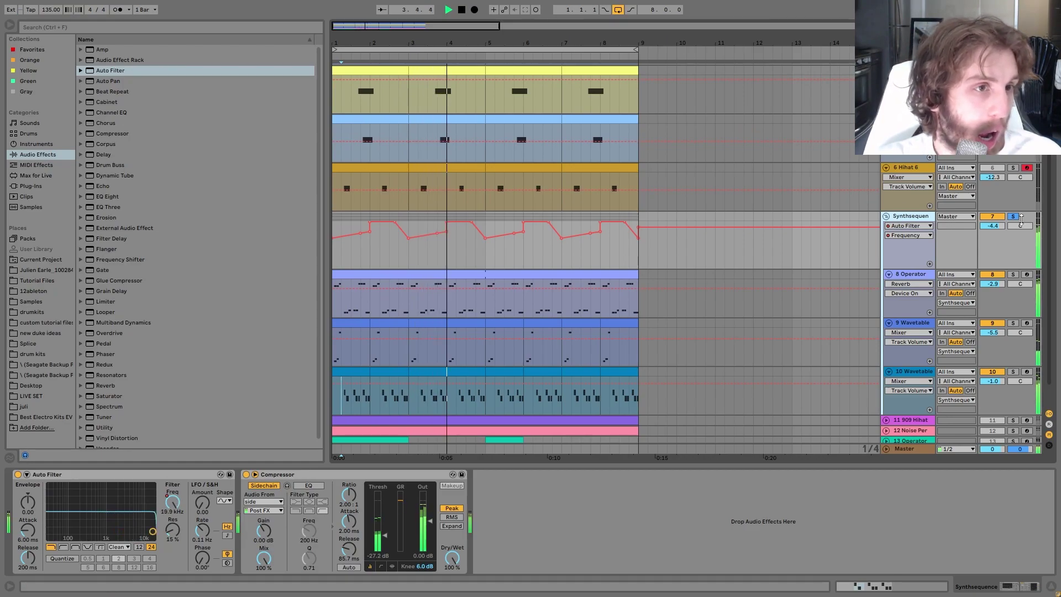
pyautogui.press('space')
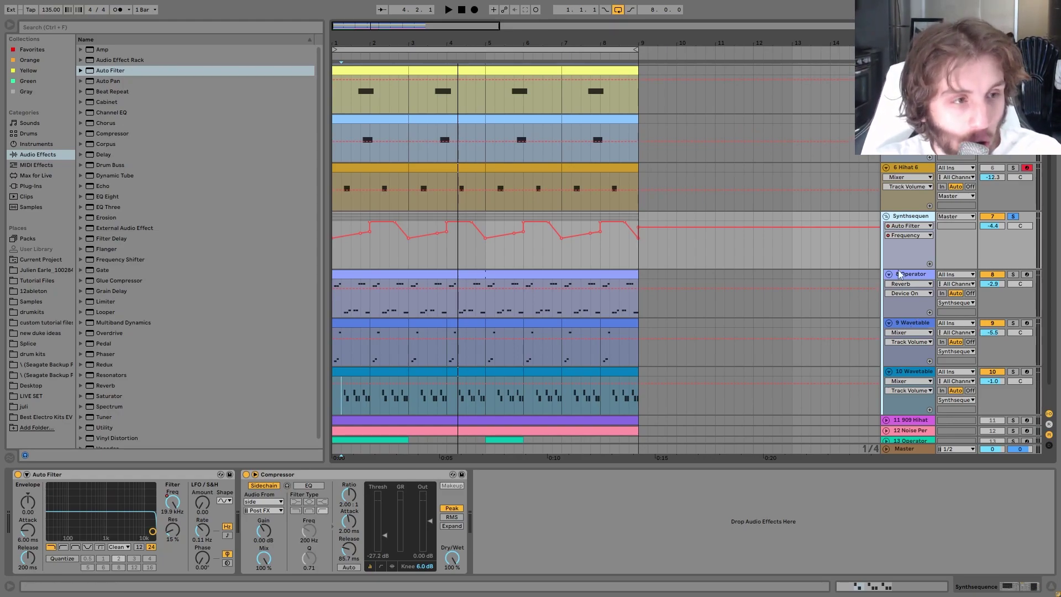
# Review the effect chains of tracks 8 Operator, 9 and 10 Wavetable, then the group again.
pyautogui.click(913, 278)
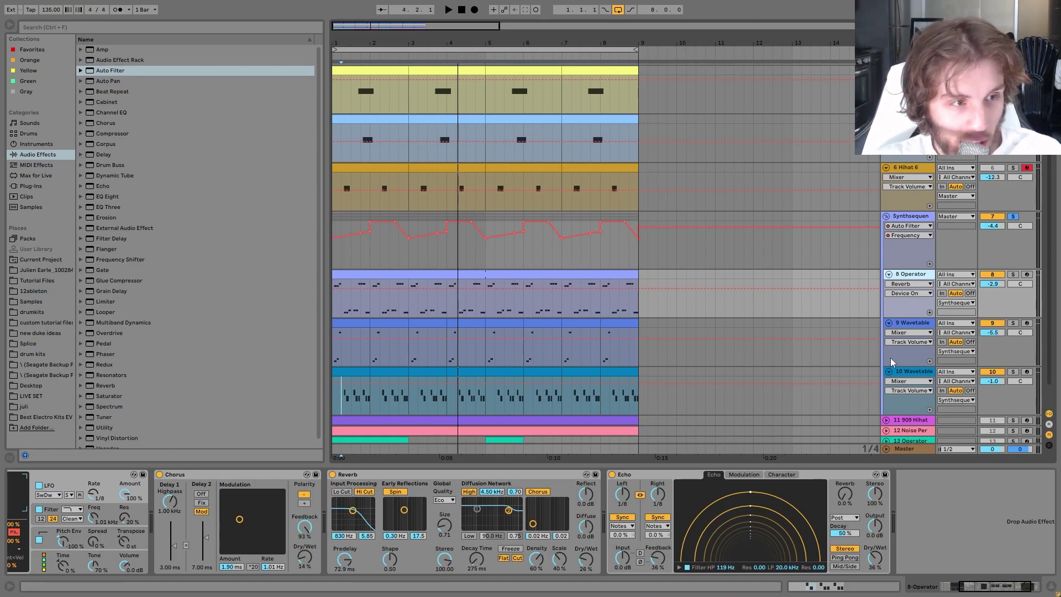
pyautogui.click(915, 326)
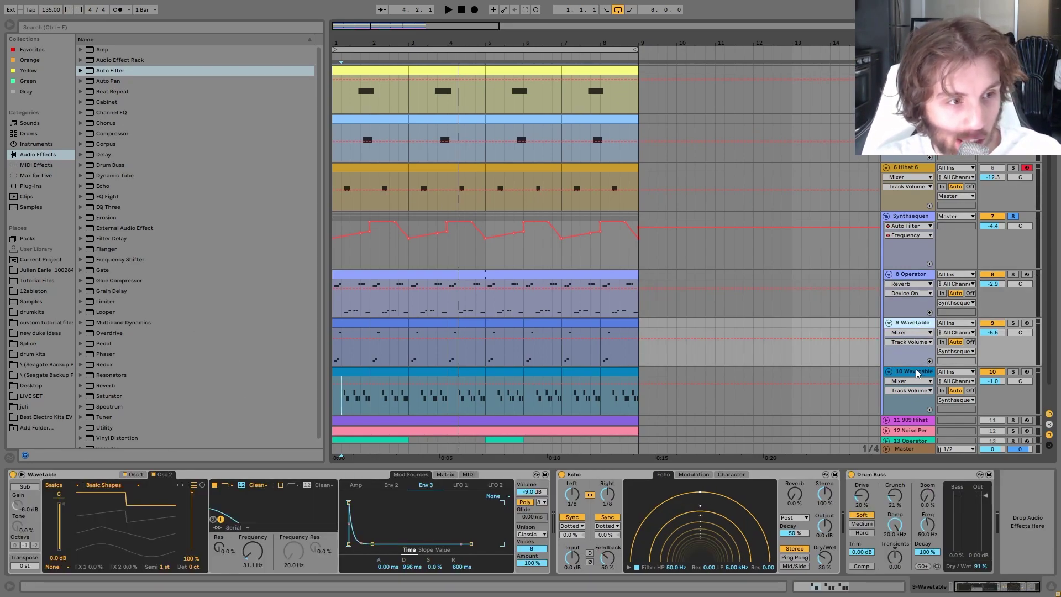
pyautogui.click(917, 373)
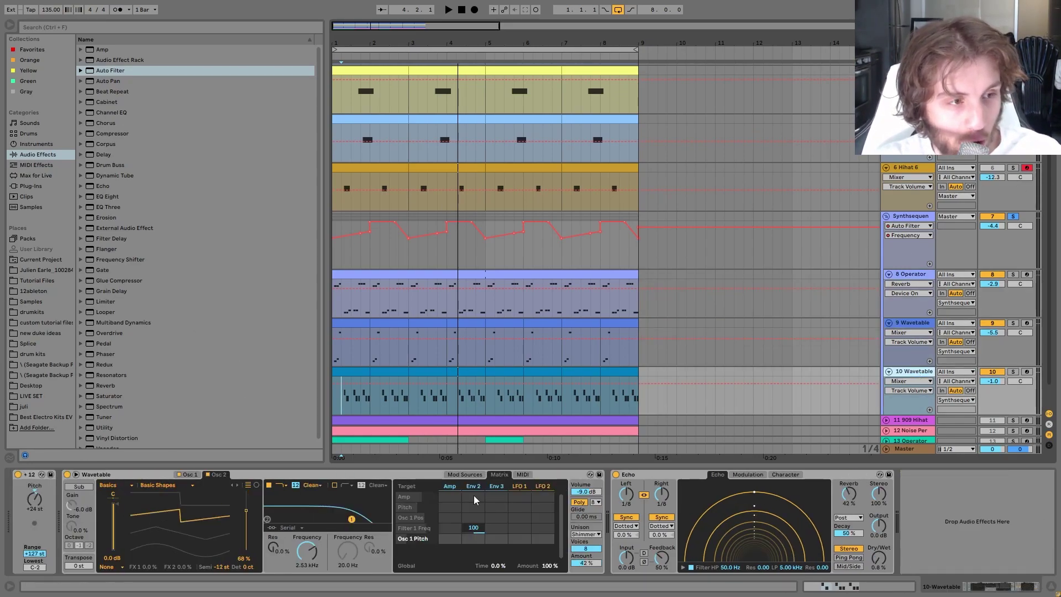
pyautogui.click(907, 226)
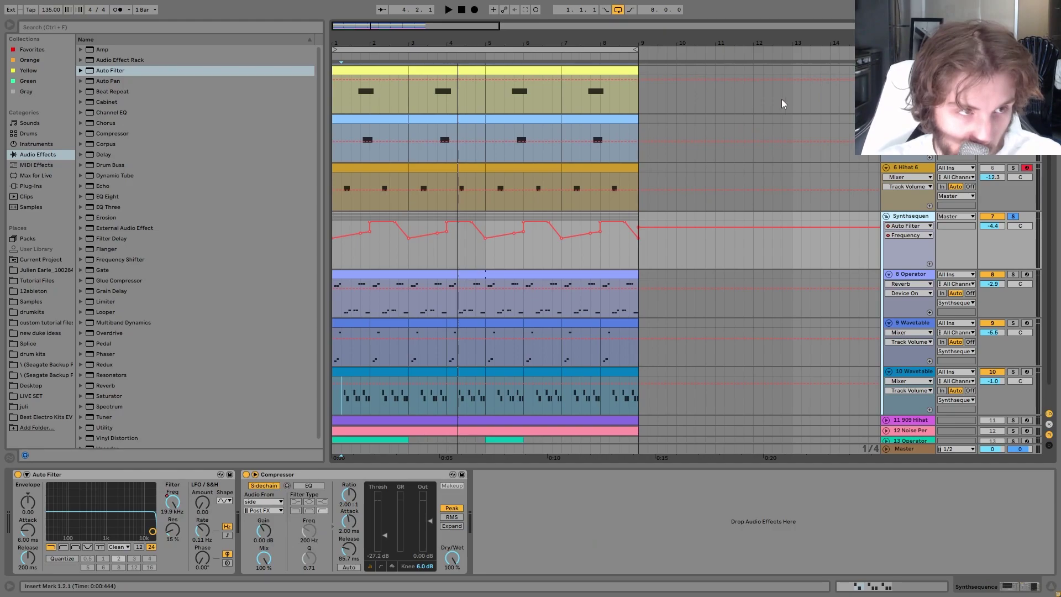
pyautogui.scroll(-2, 747, 235)
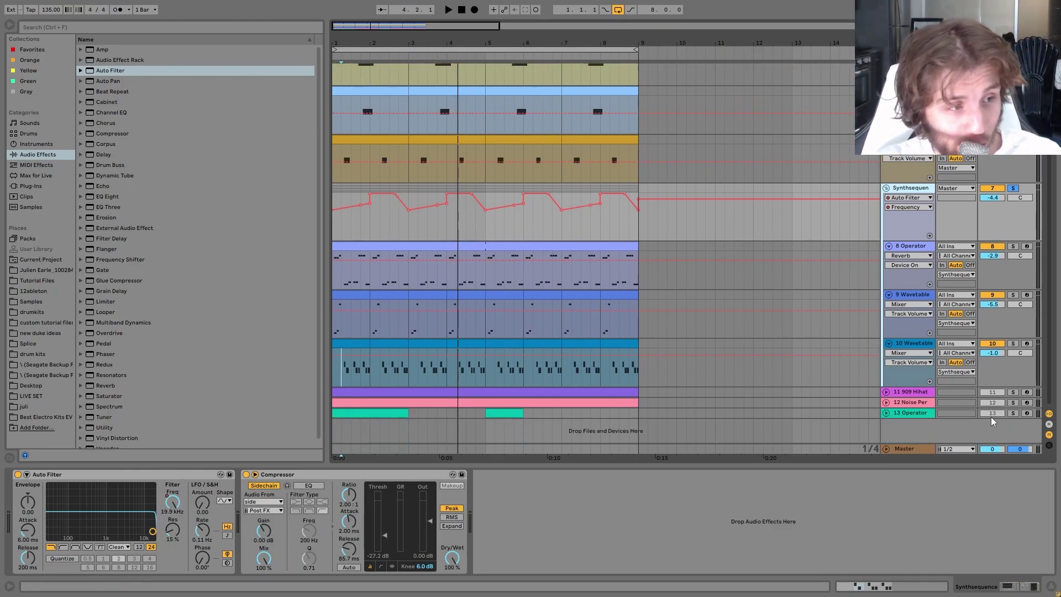
# Solo and expand 11 909 Hihat, delete its Auto Pan leaving sampler and ping-pong Echo, play from bar 1.
pyautogui.click(1013, 392)
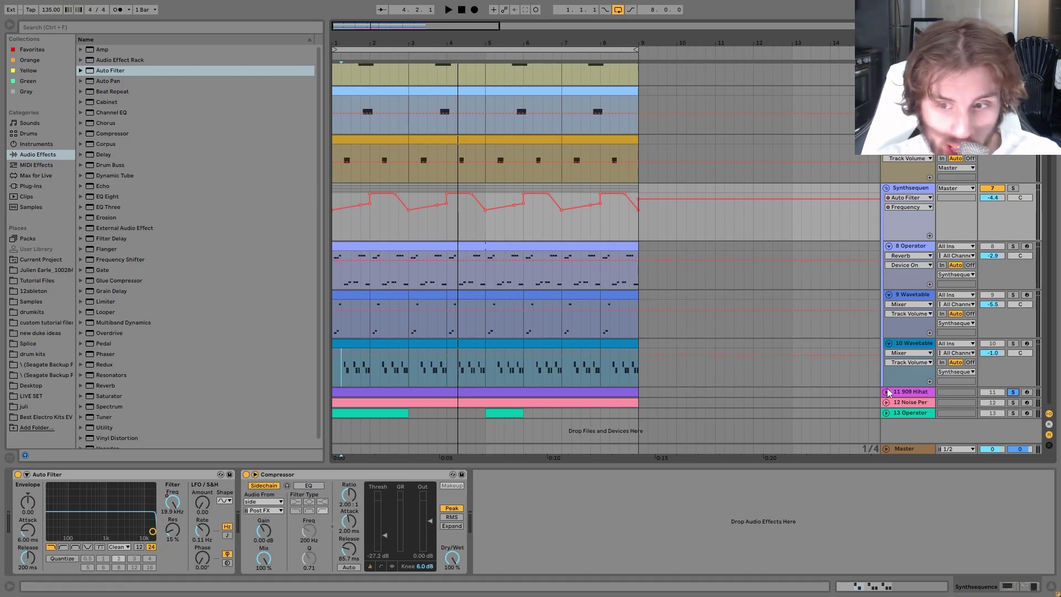
pyautogui.click(887, 392)
pyautogui.scroll(-2, 438, 351)
pyautogui.press('space')
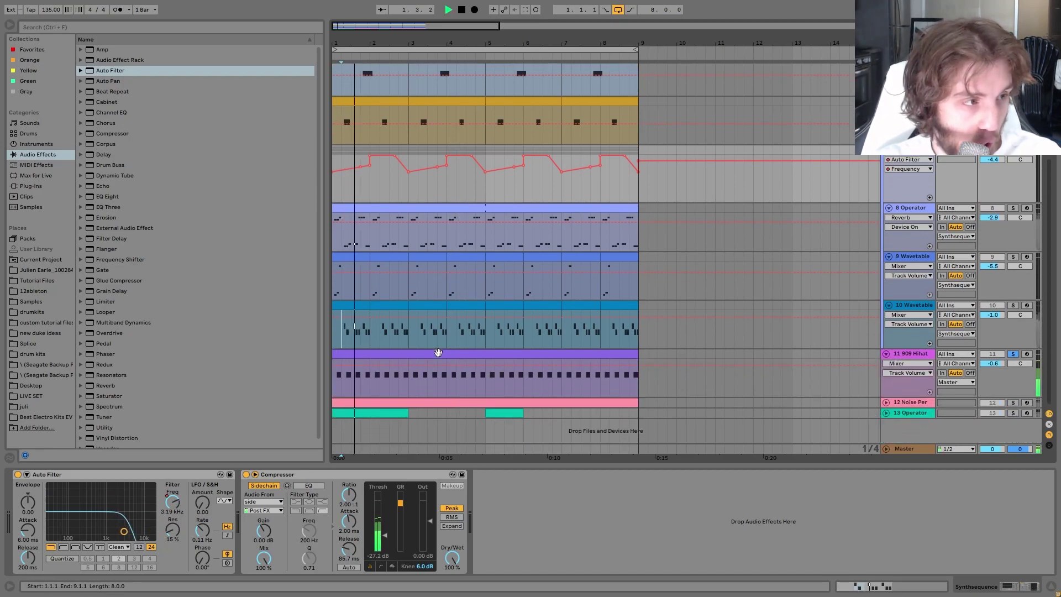
pyautogui.click(441, 373)
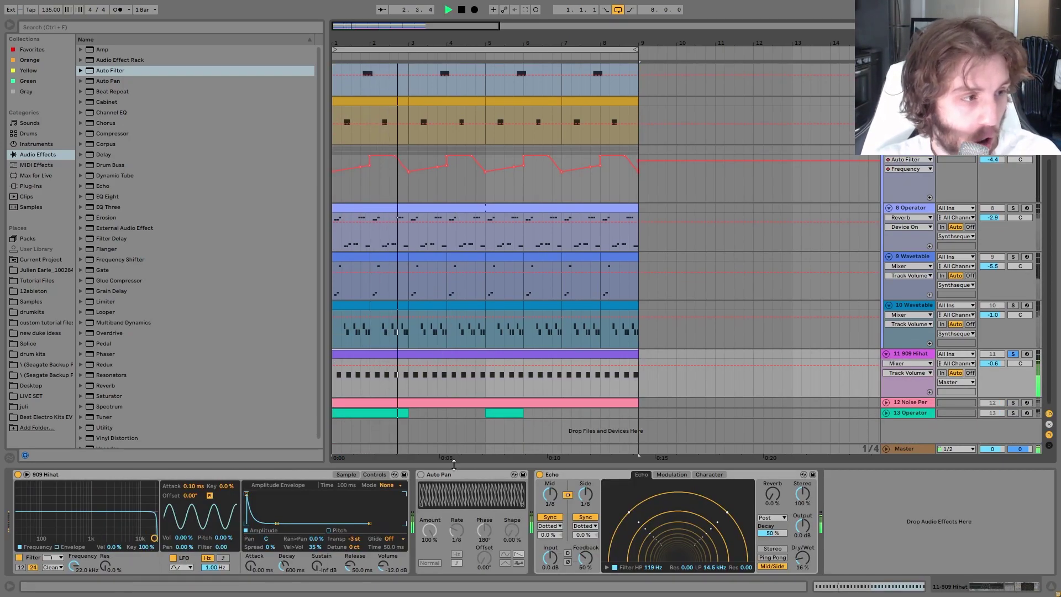
pyautogui.click(472, 475)
pyautogui.press('Delete')
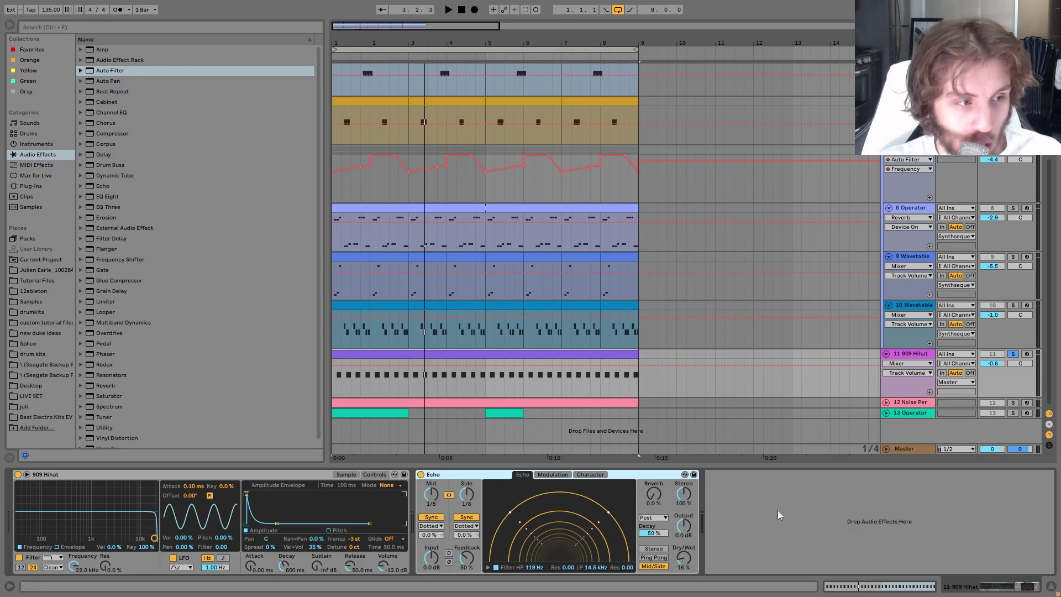
pyautogui.press('space')
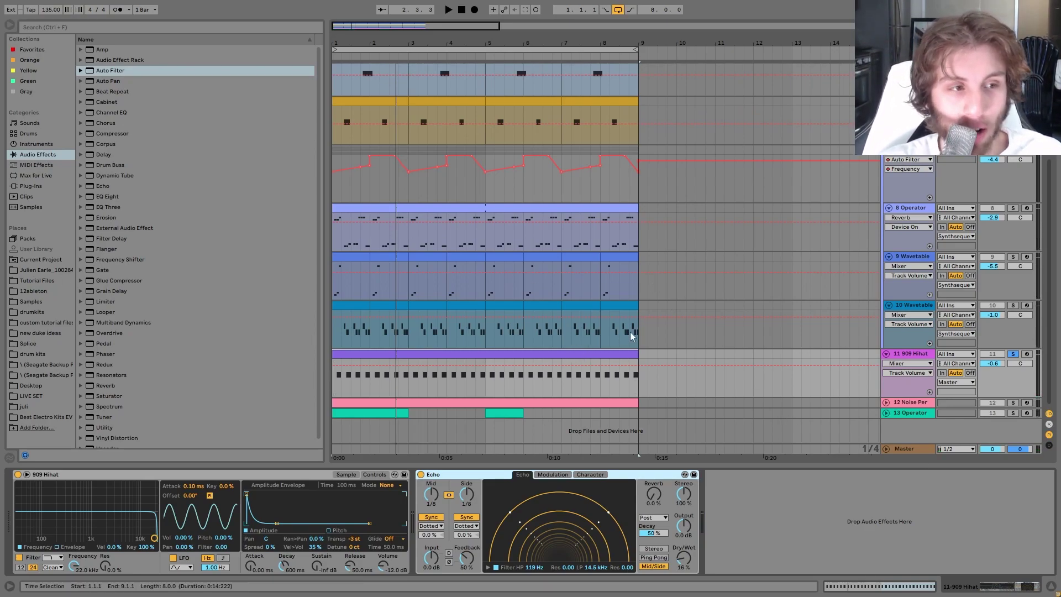
# Solo the 12 Noise Per track, show its effects, play, and expand the track.
pyautogui.click(1013, 402)
pyautogui.click(899, 403)
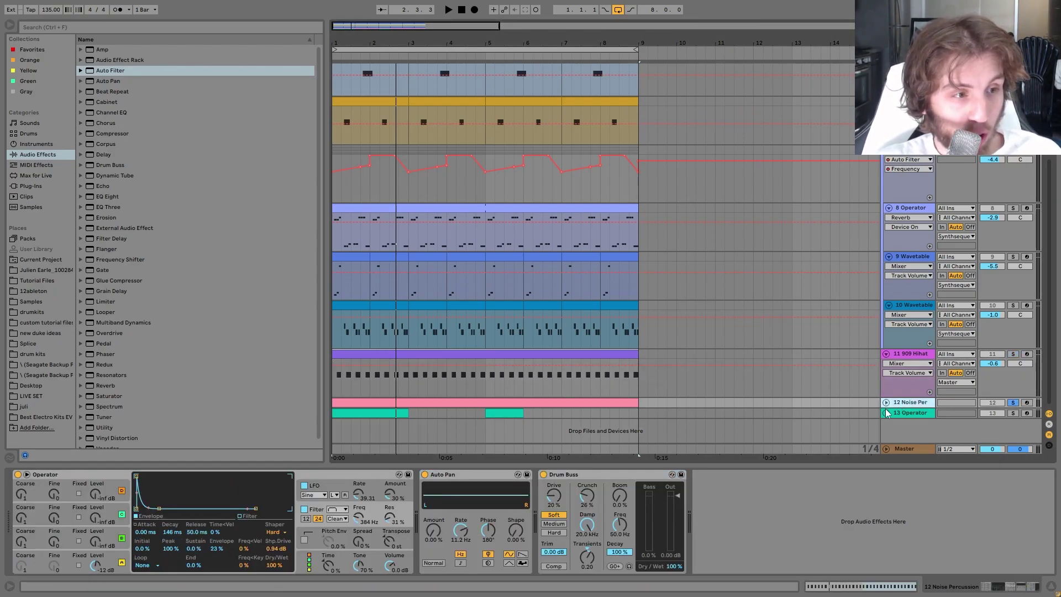
pyautogui.click(887, 413)
pyautogui.click(886, 402)
pyautogui.press('space')
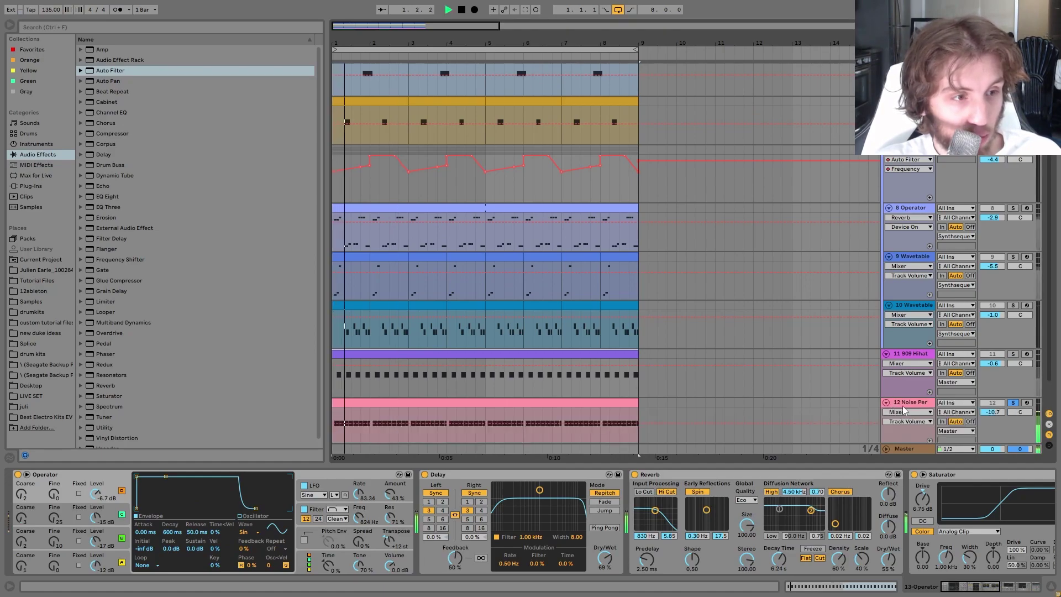
pyautogui.click(741, 434)
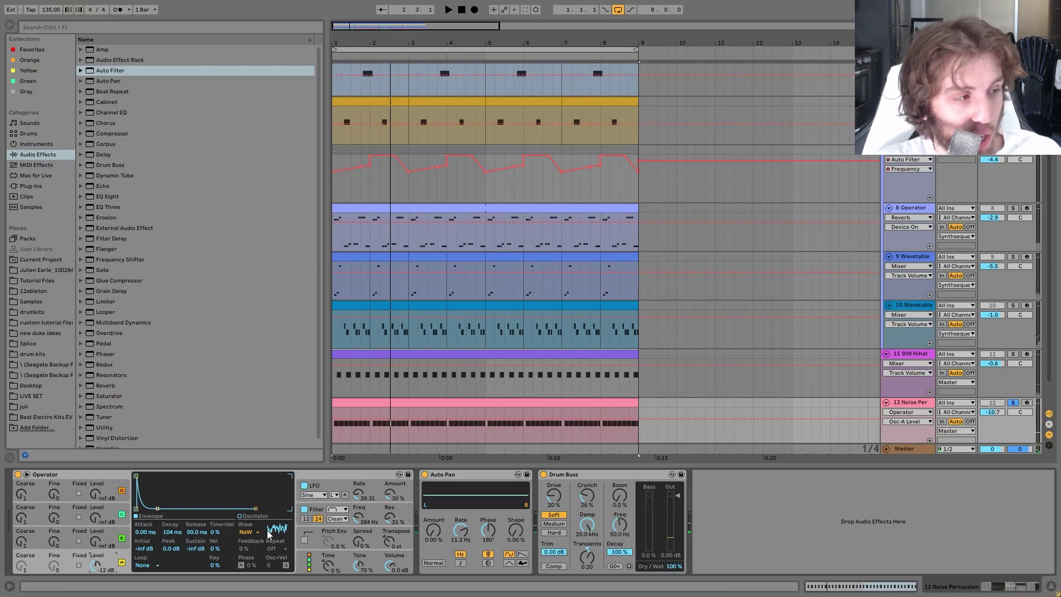
# Solo 11 909 Hihat too, delete Noise Per's Auto Pan, and check Operator's filter and LFO.
pyautogui.click(1013, 354)
pyautogui.press('space')
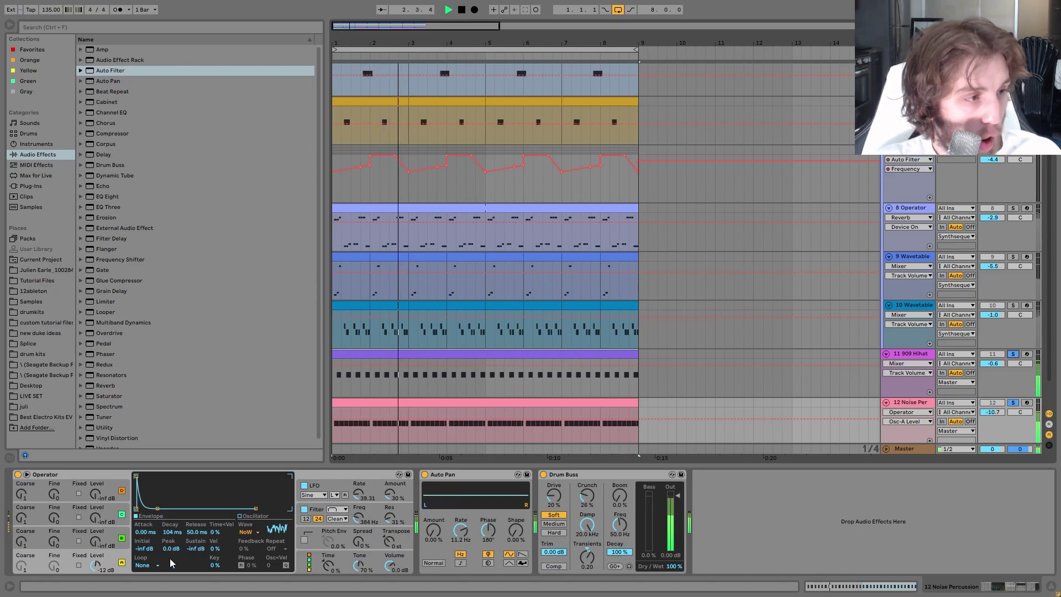
pyautogui.click(479, 474)
pyautogui.press('Delete')
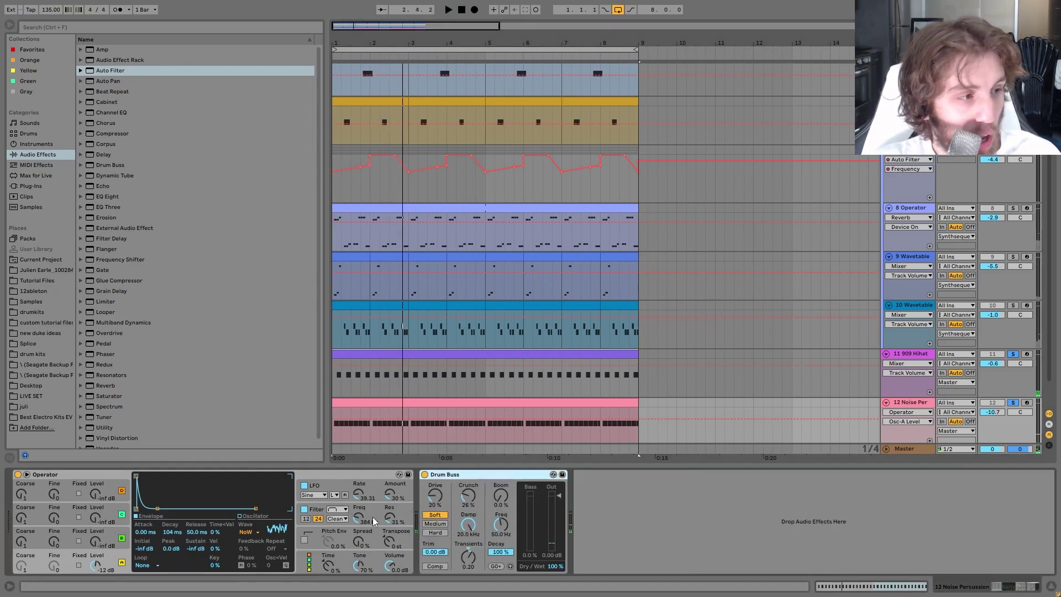
pyautogui.click(363, 513)
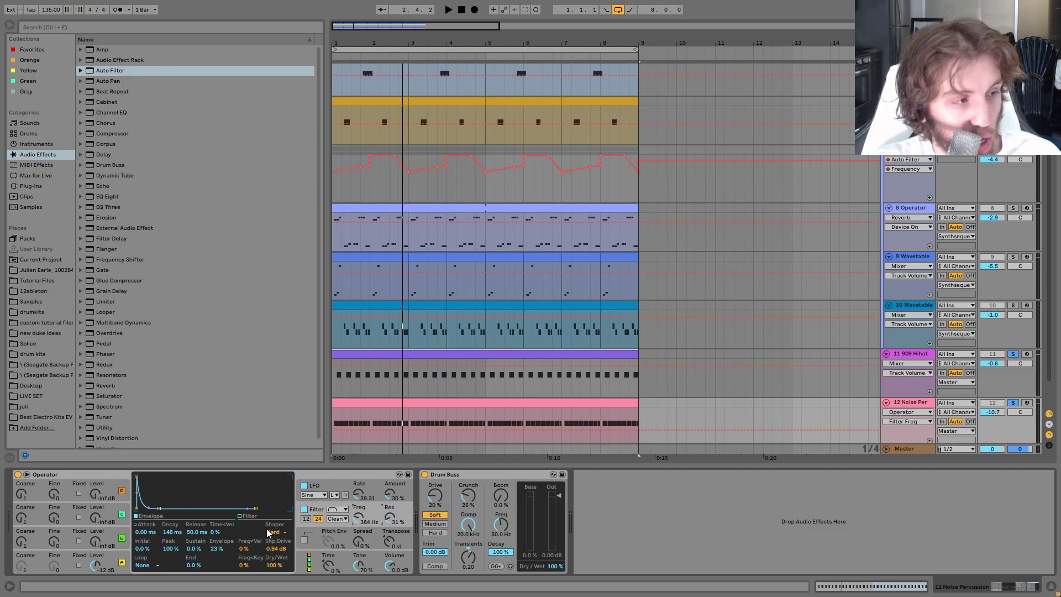
pyautogui.click(335, 487)
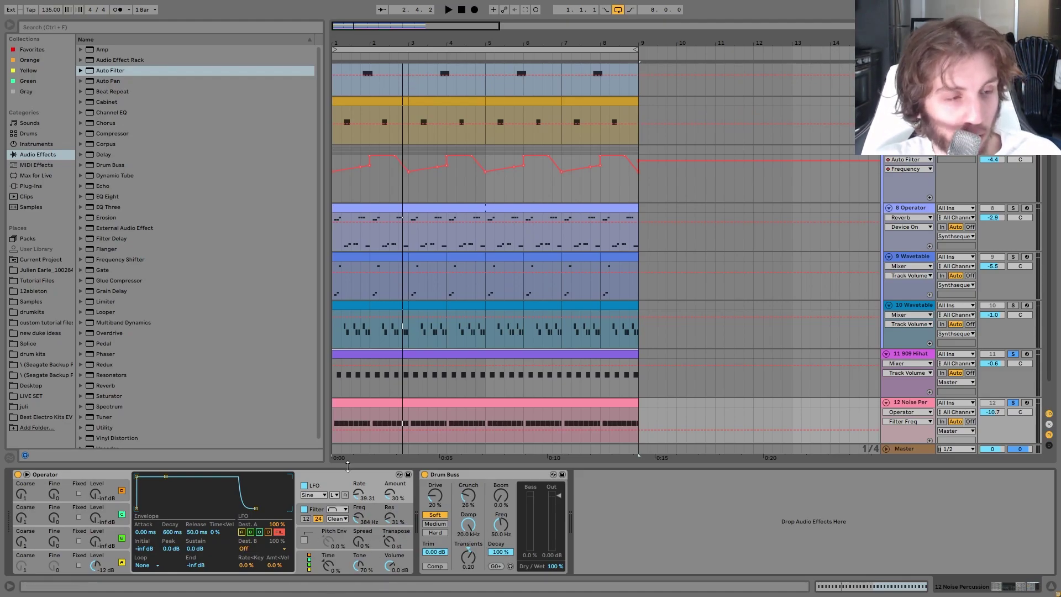
pyautogui.scroll(-2, 652, 410)
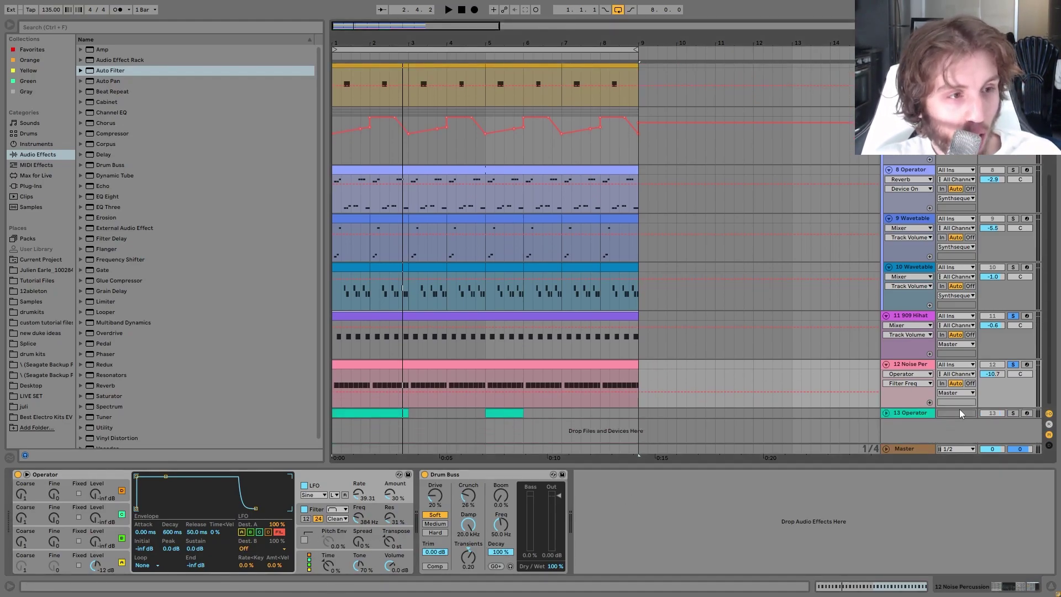
# Unsolo the 12 Noise Percussion track and play the whole arrangement through once.
pyautogui.click(1012, 365)
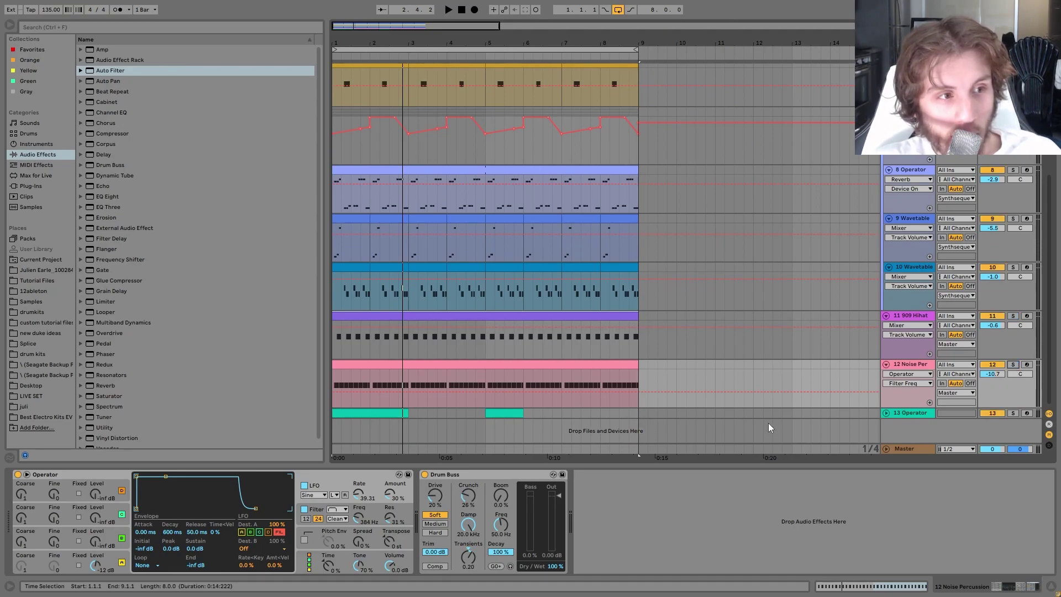
pyautogui.click(911, 366)
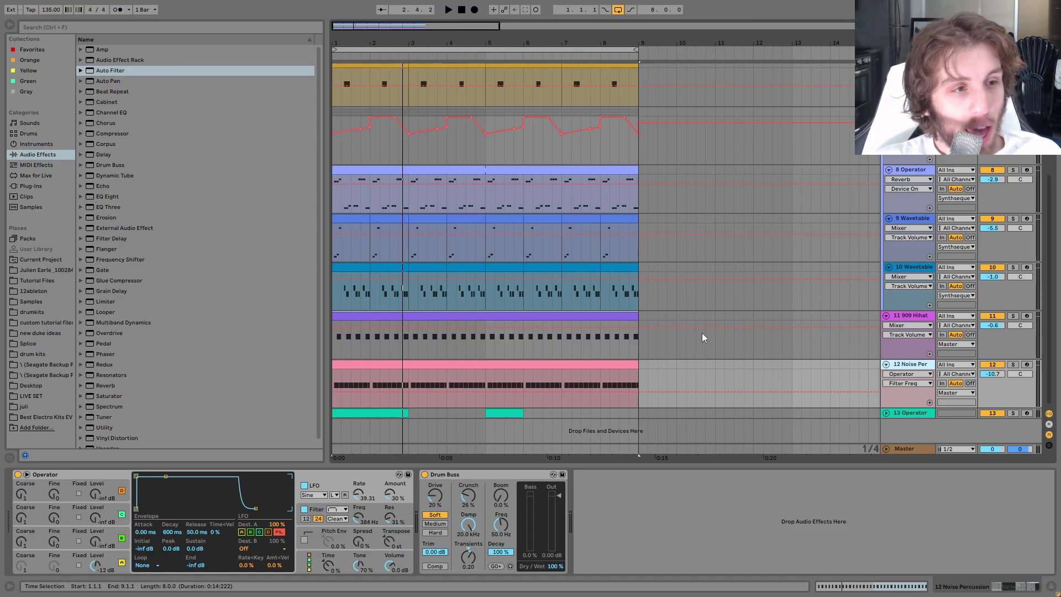
pyautogui.press('space')
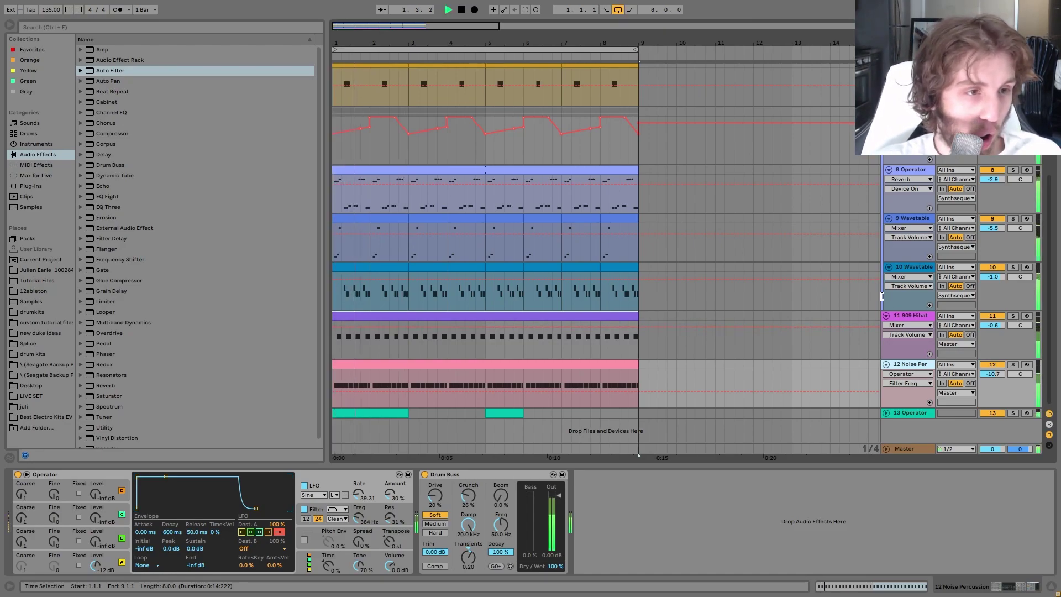
pyautogui.press('space')
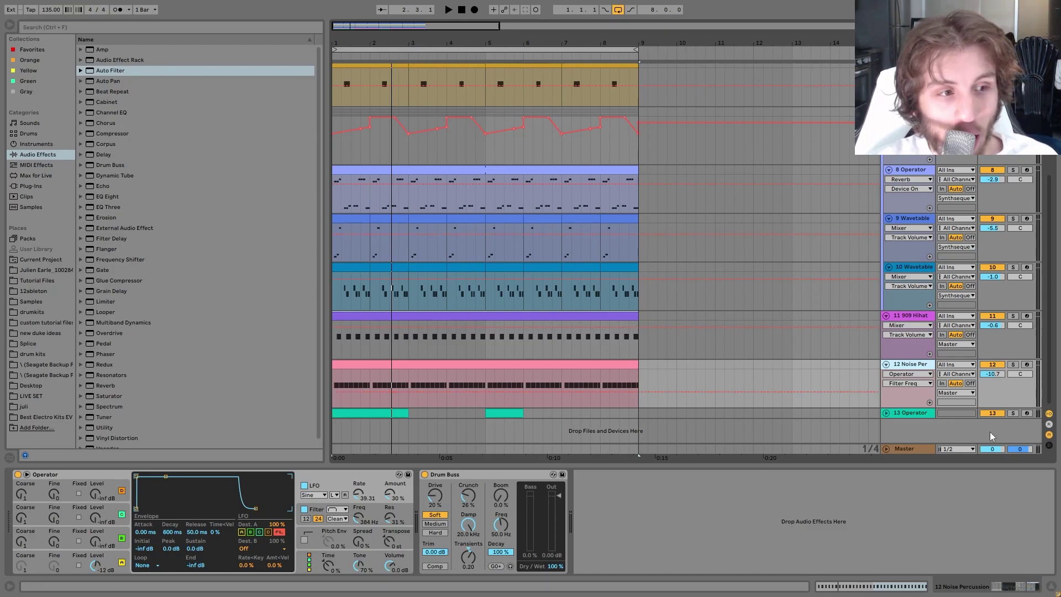
# Solo the 13 Operator track, play it, and look over its first clip's notes.
pyautogui.click(1012, 412)
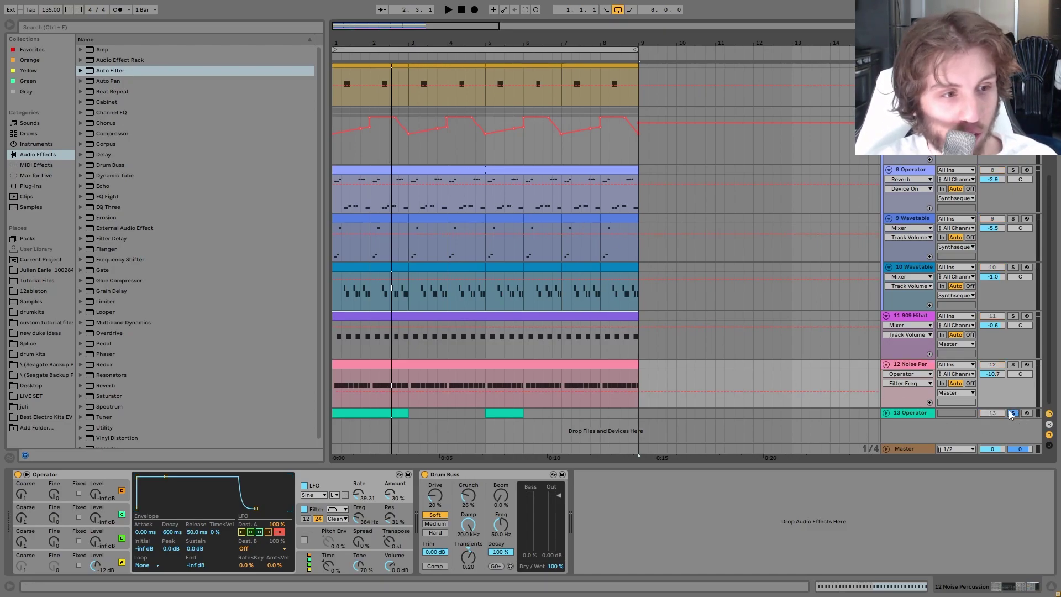
pyautogui.press('space')
pyautogui.click(886, 415)
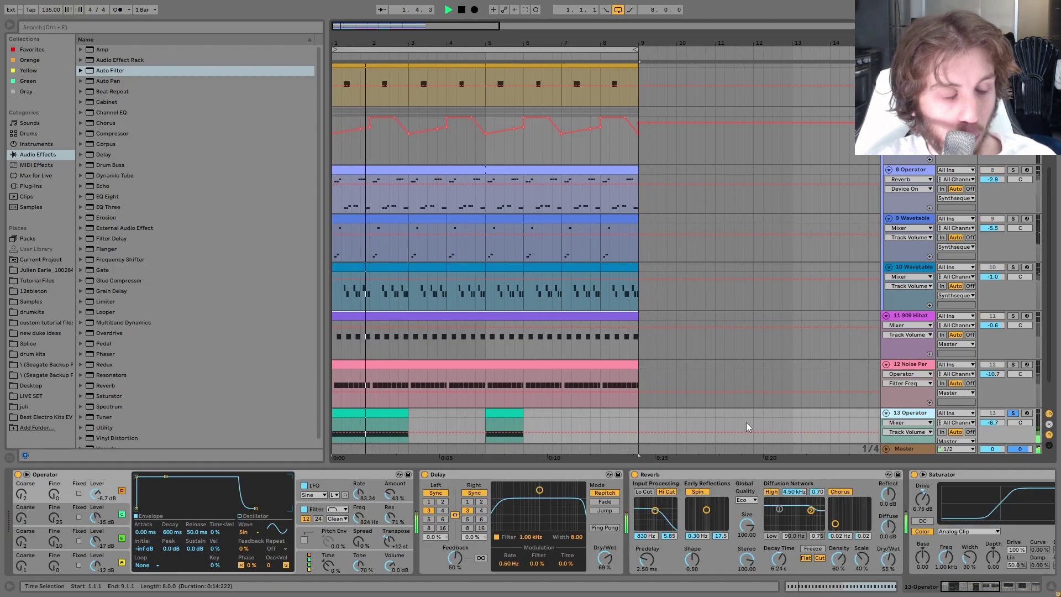
pyautogui.scroll(-1, 652, 421)
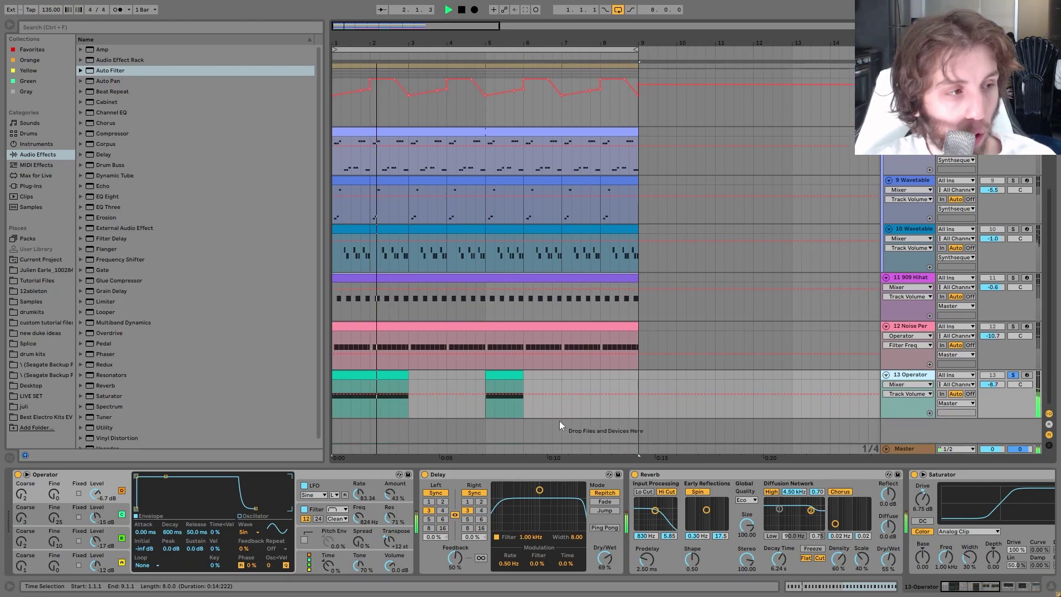
pyautogui.doubleClick(372, 376)
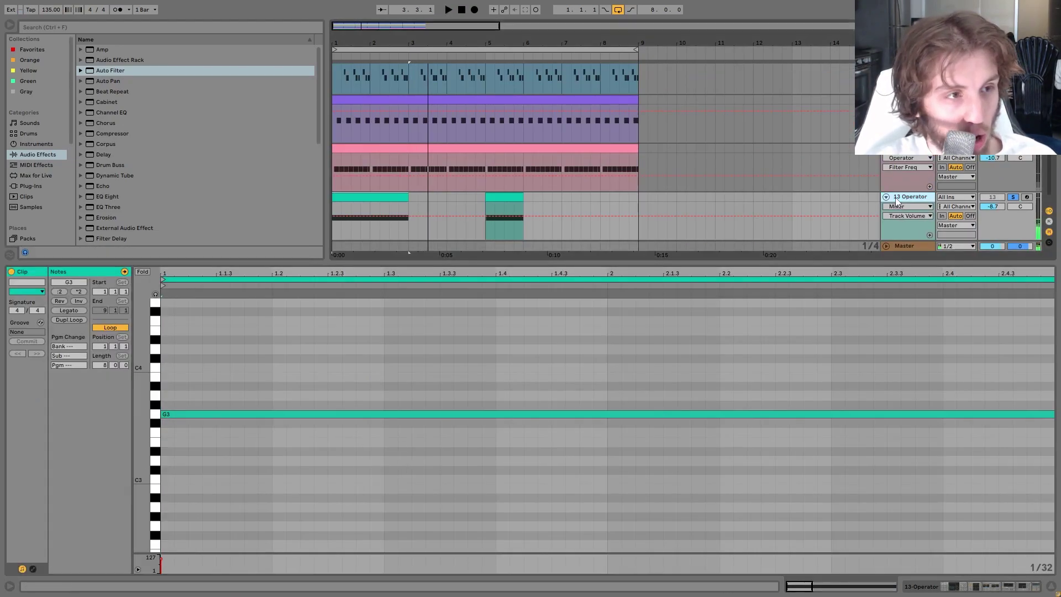
pyautogui.hotkey('shift', 'Tab')
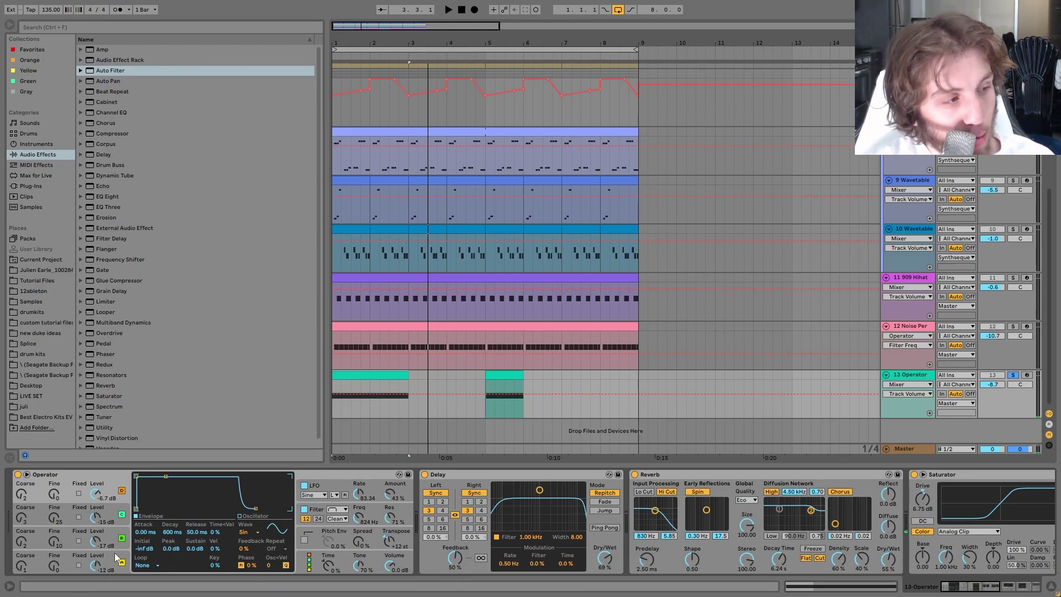
# Set the 13 Operator automation lane to Filter Frequency after trying the Osc levels.
pyautogui.click(98, 565)
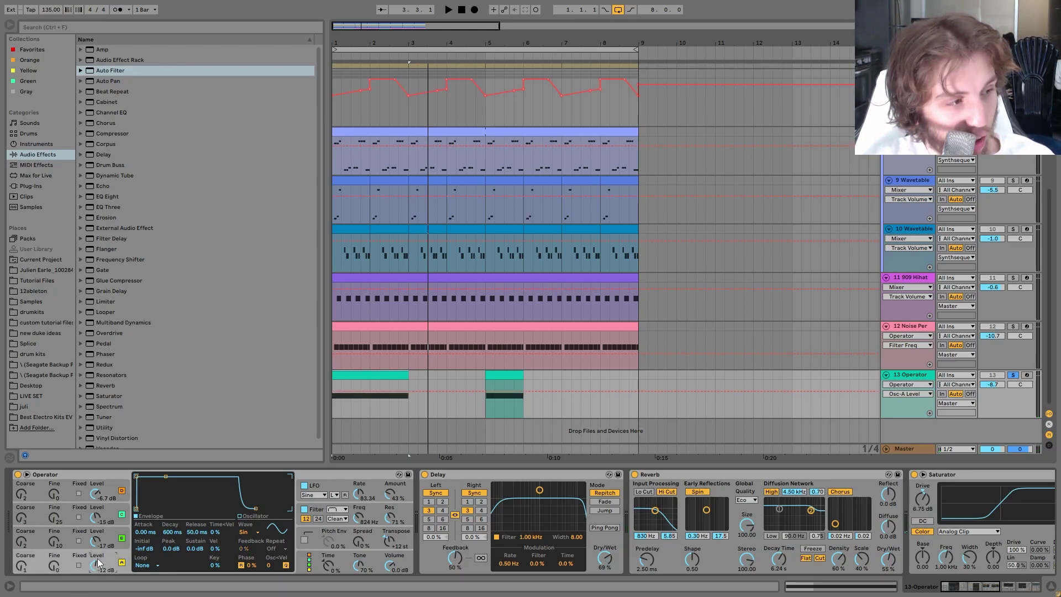
pyautogui.click(95, 522)
pyautogui.click(96, 495)
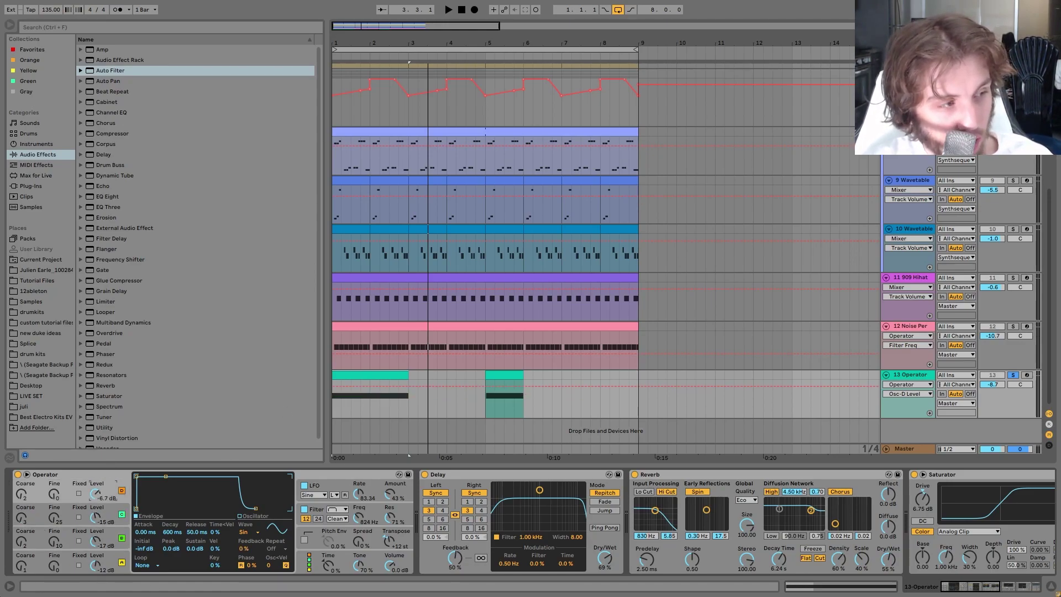
pyautogui.click(353, 505)
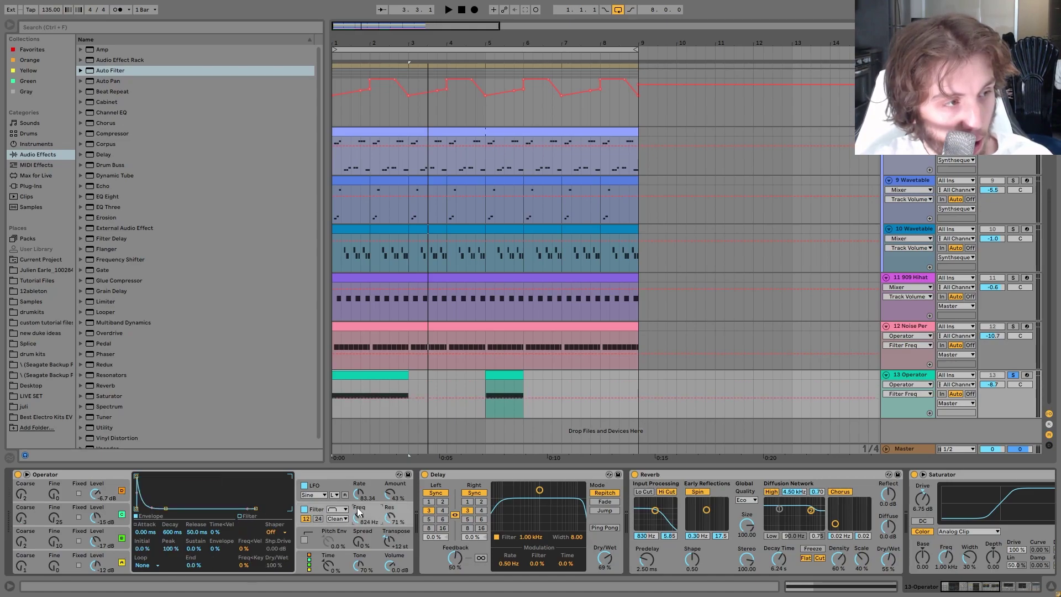
pyautogui.click(319, 488)
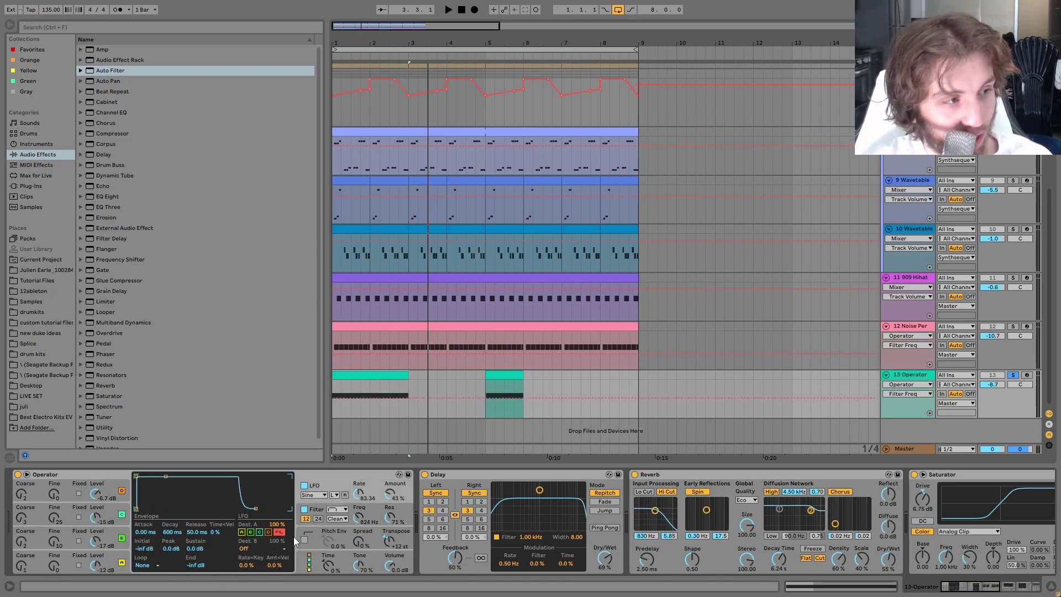
# Scroll through its Delay, Reverb, Saturator, Auto Filter and Auto Pan, then unsolo and play.
pyautogui.hscroll(5, 532, 534)
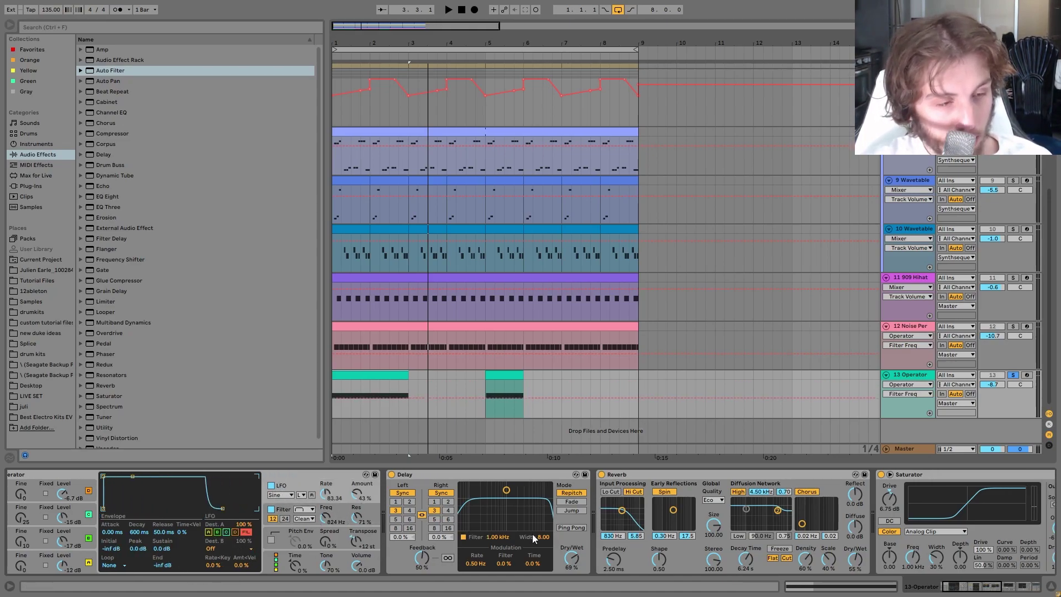
pyautogui.hscroll(15, 842, 532)
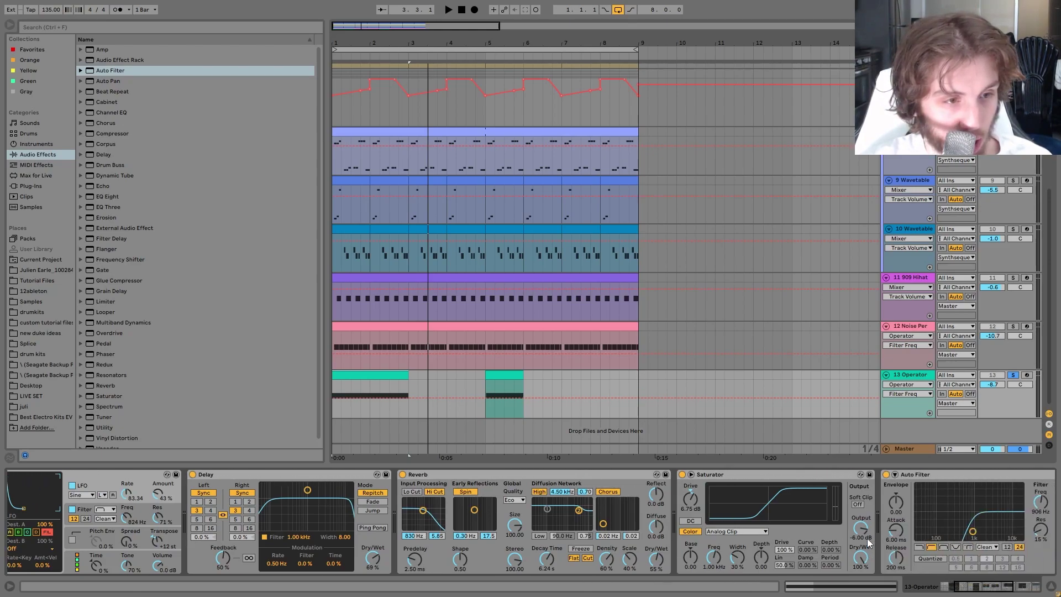
pyautogui.hscroll(3, 861, 525)
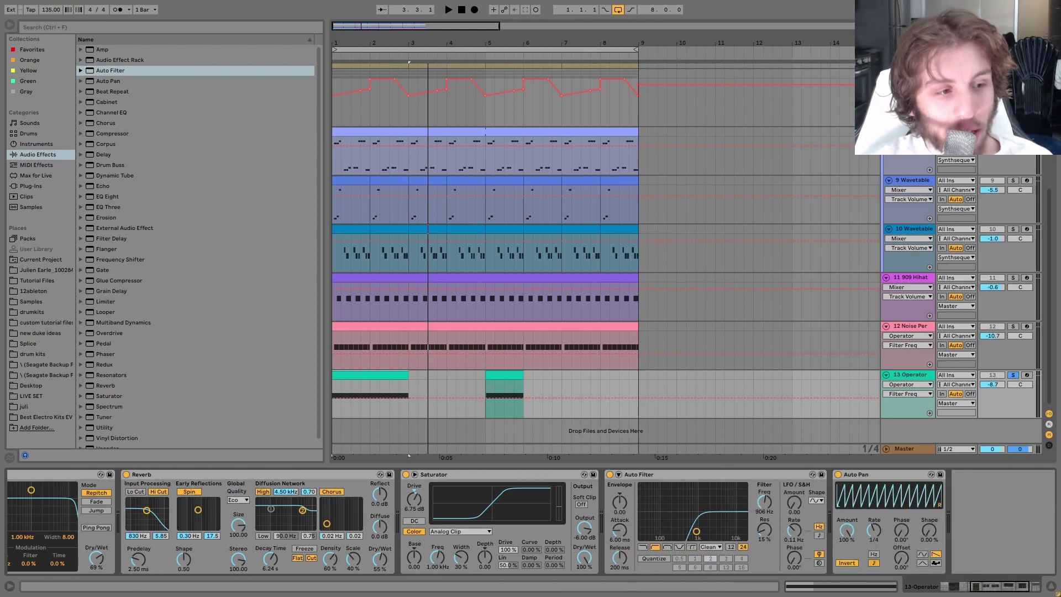
pyautogui.click(1014, 375)
pyautogui.press('space')
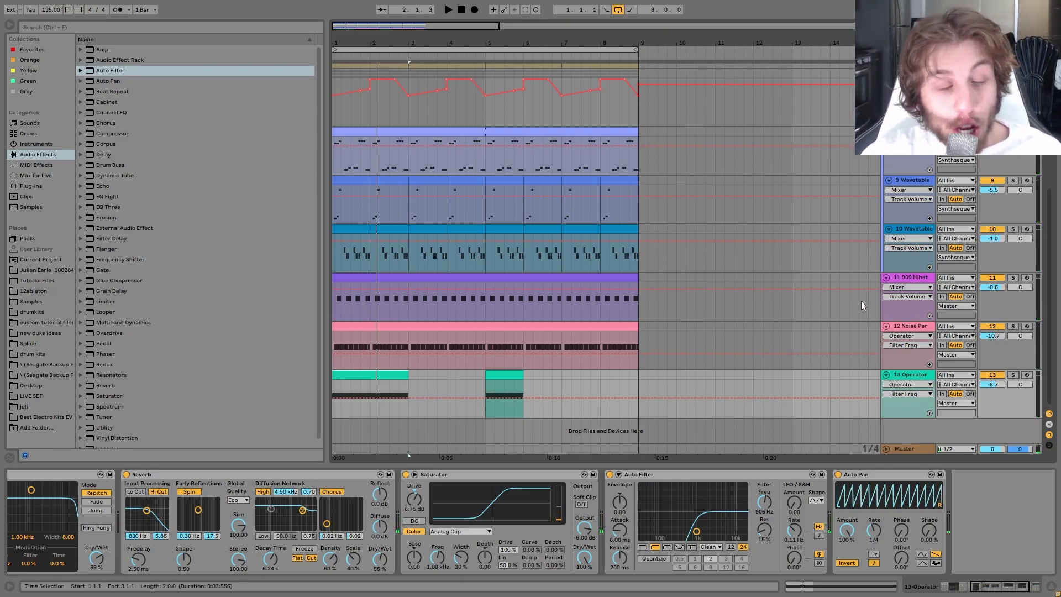
# Deactivate the 13 Operator track, play the loop, reactivate it, and restart playback from the start.
pyautogui.scroll(5, 860, 301)
pyautogui.scroll(-5, 992, 299)
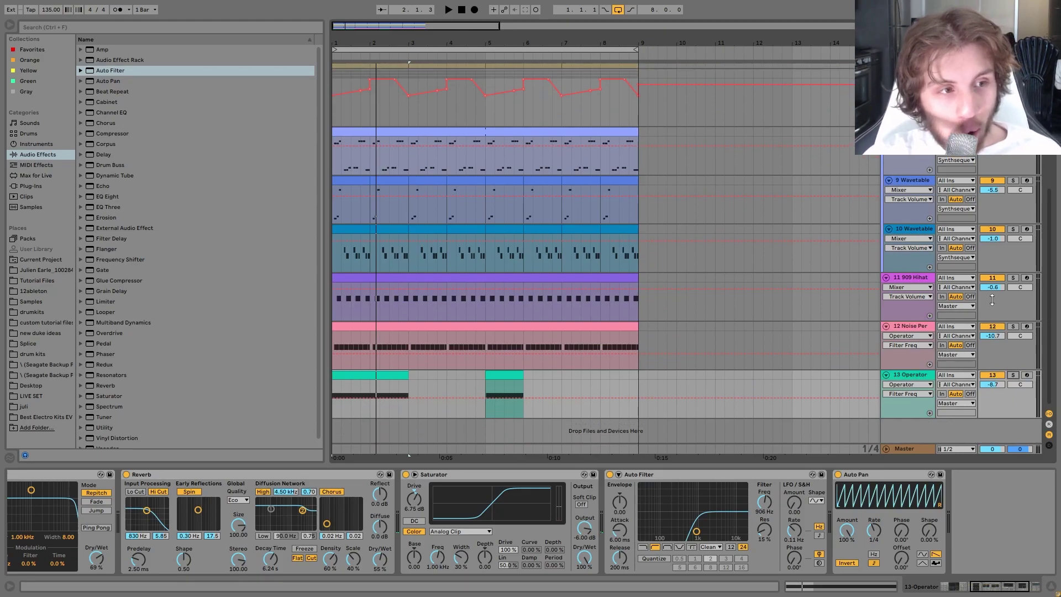
pyautogui.click(987, 376)
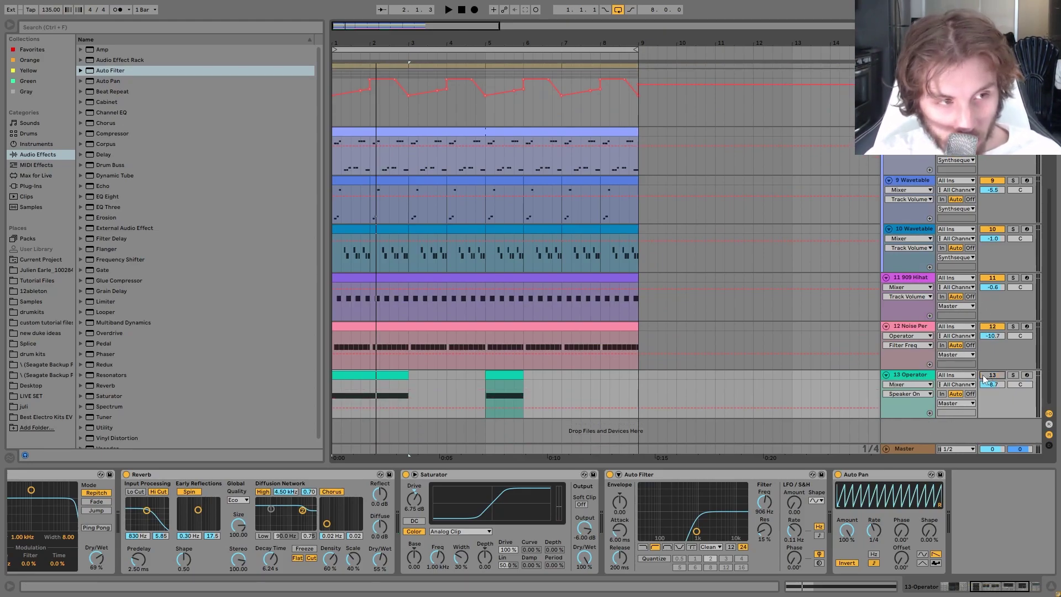
pyautogui.press('space')
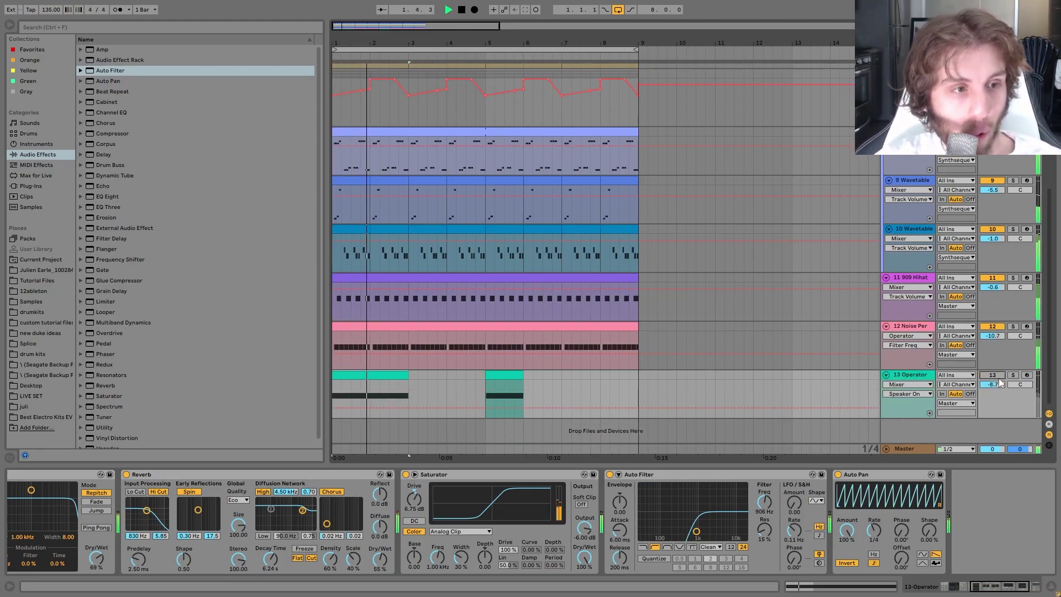
pyautogui.click(989, 375)
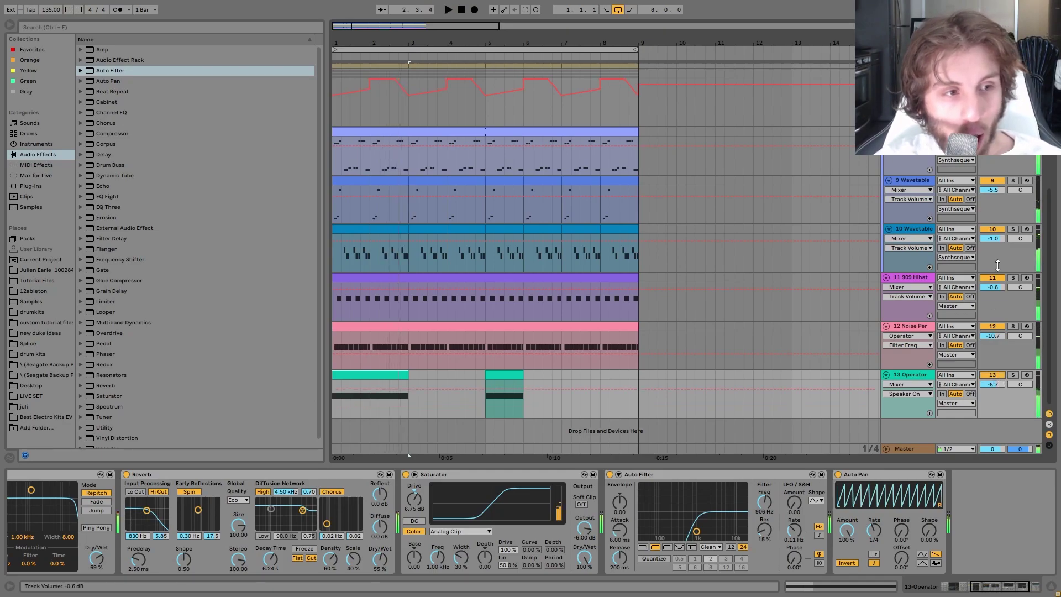
pyautogui.click(911, 88)
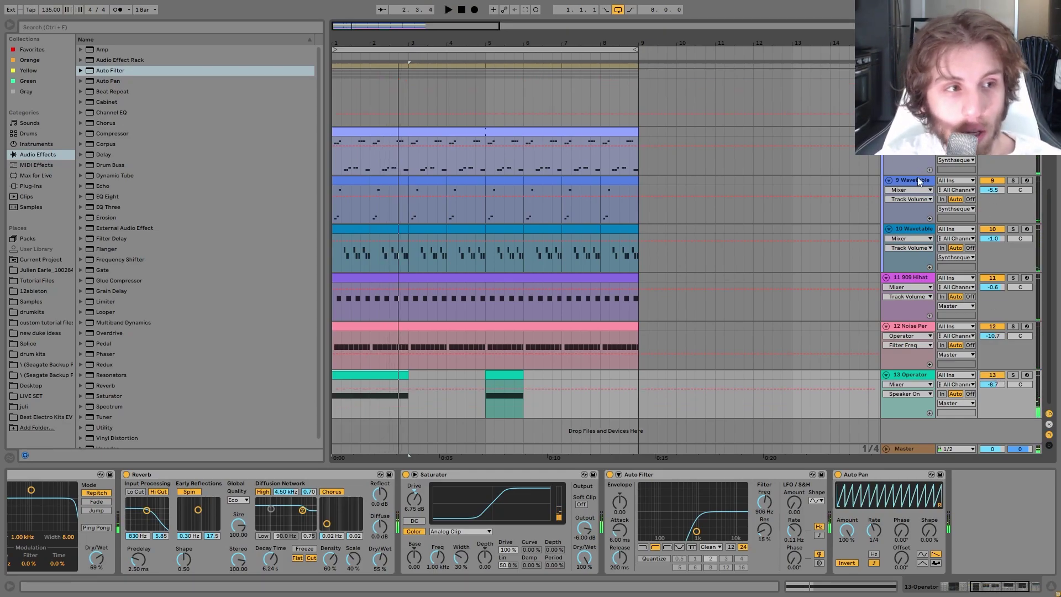
pyautogui.press('space')
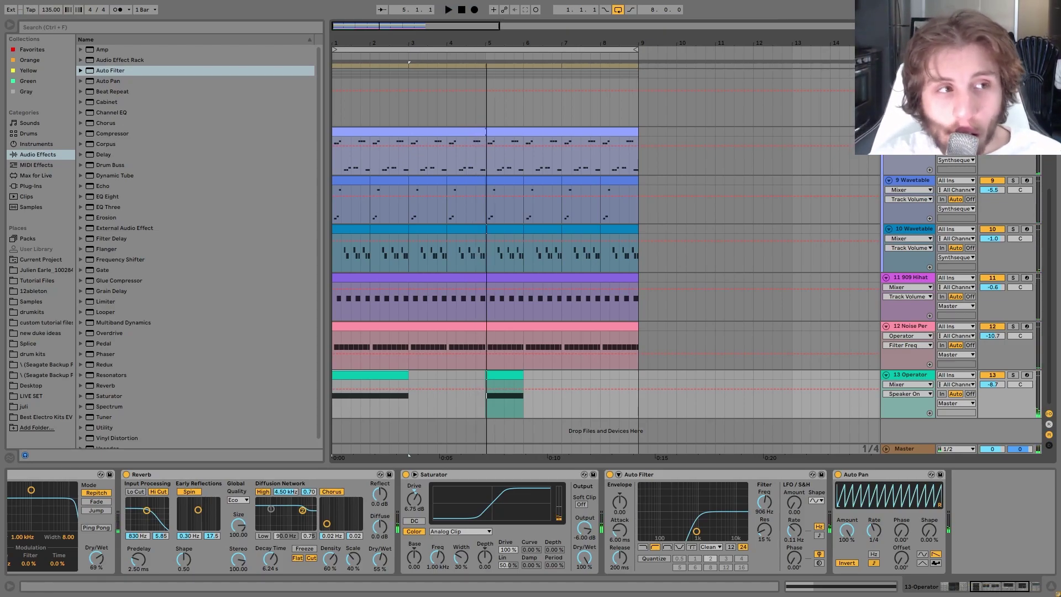
pyautogui.scroll(4, 801, 207)
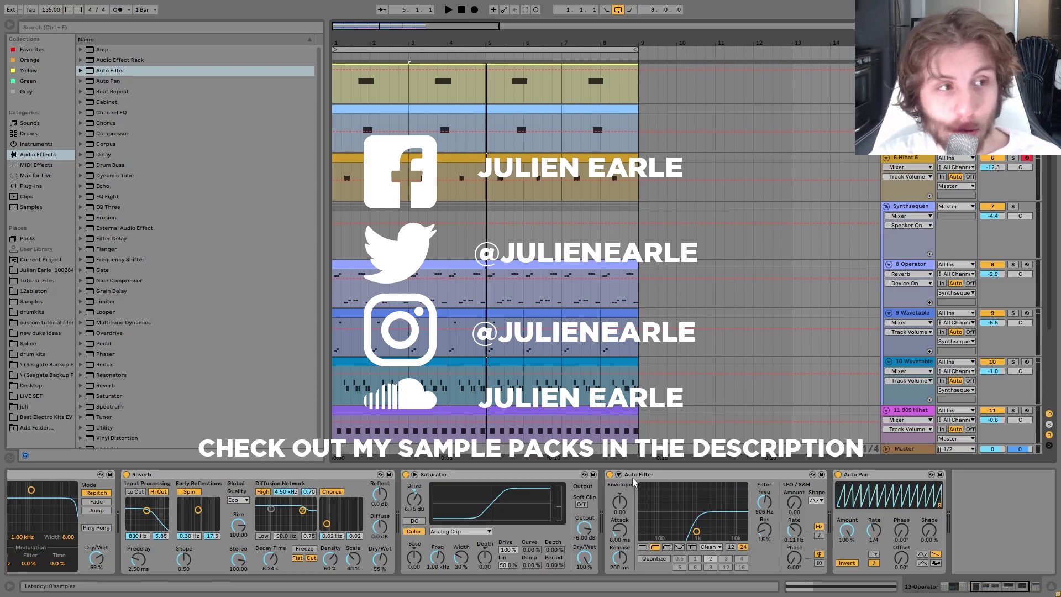
# Fold all tracks with Alt+U and jump the arrangement position back to 1.1.1.
pyautogui.scroll(3, 951, 326)
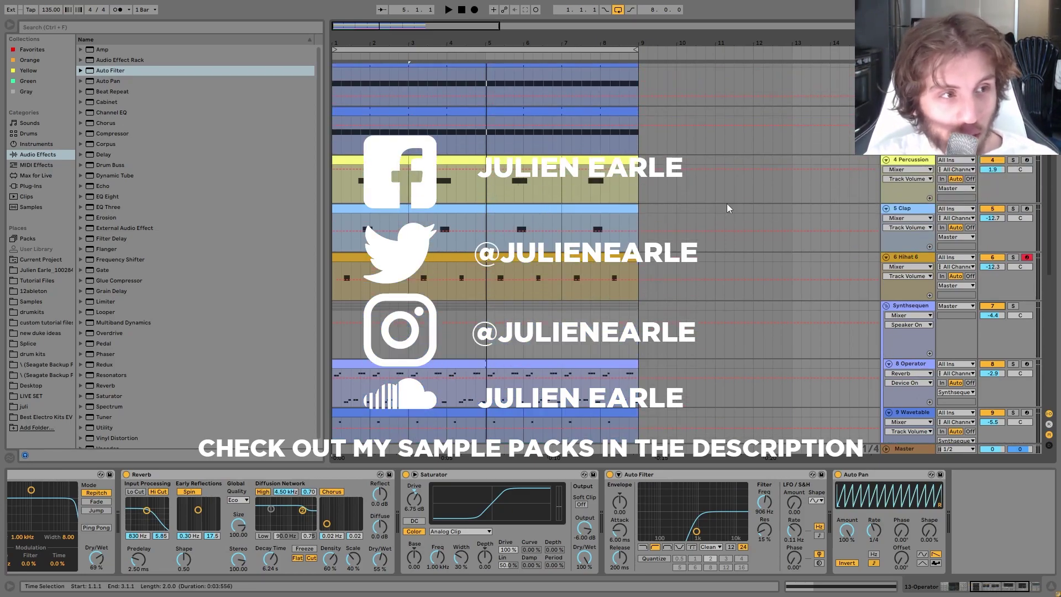
pyautogui.click(912, 162)
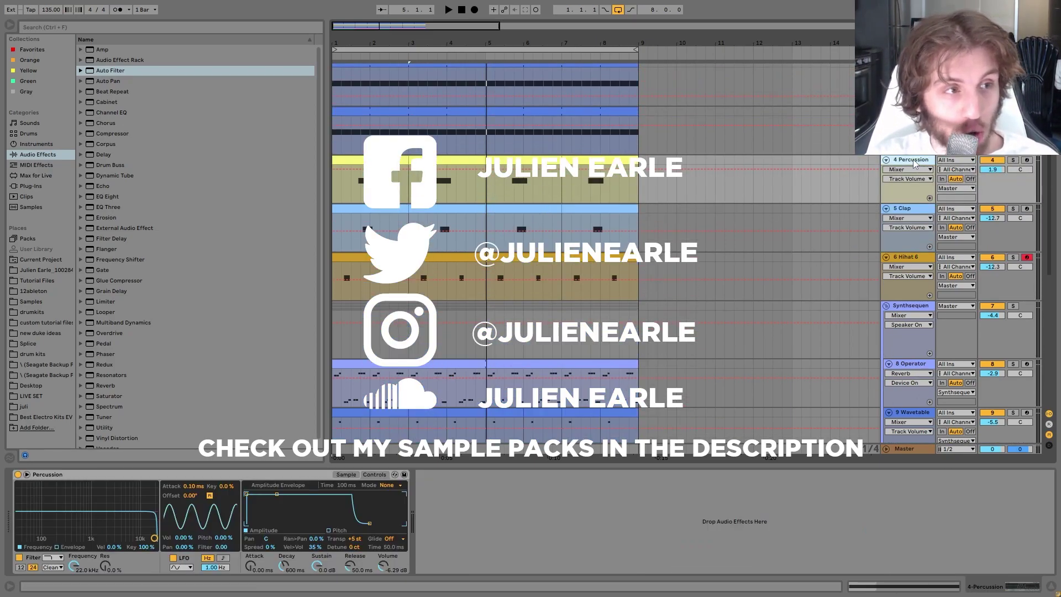
pyautogui.hotkey('alt', 'u')
pyautogui.click(915, 164)
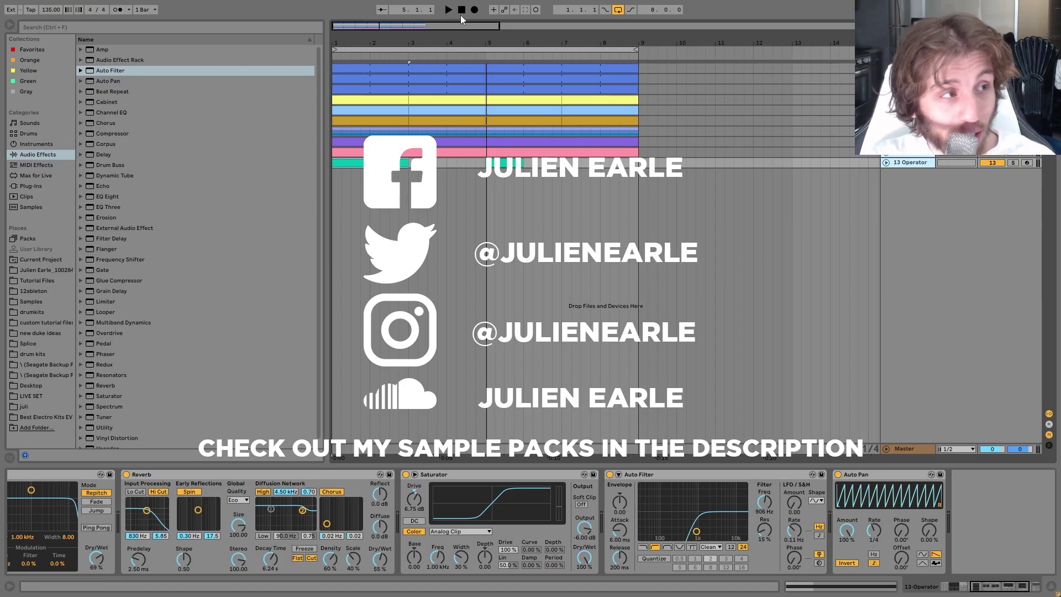
pyautogui.click(461, 9)
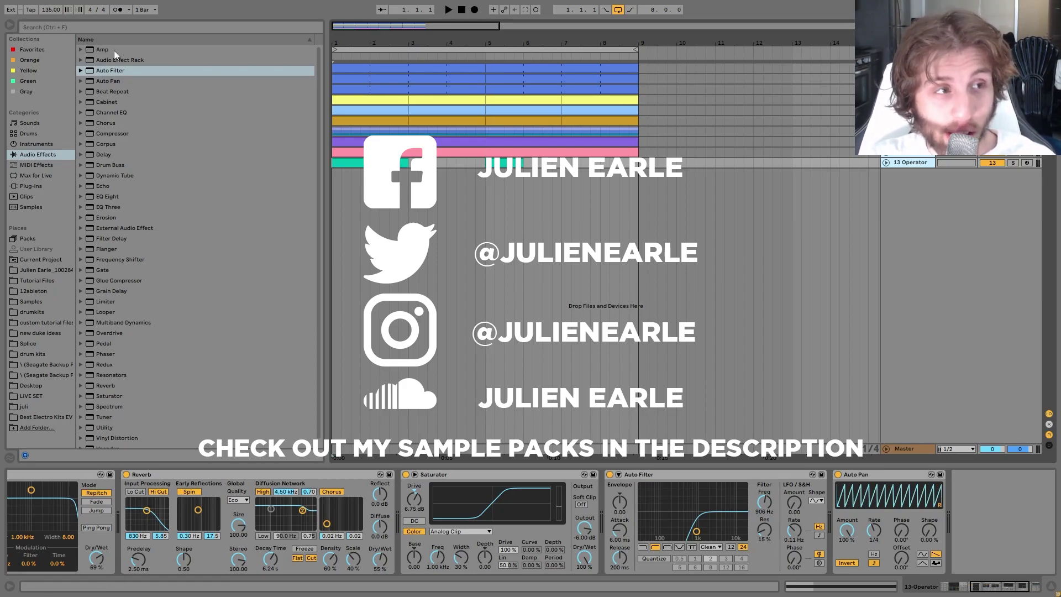